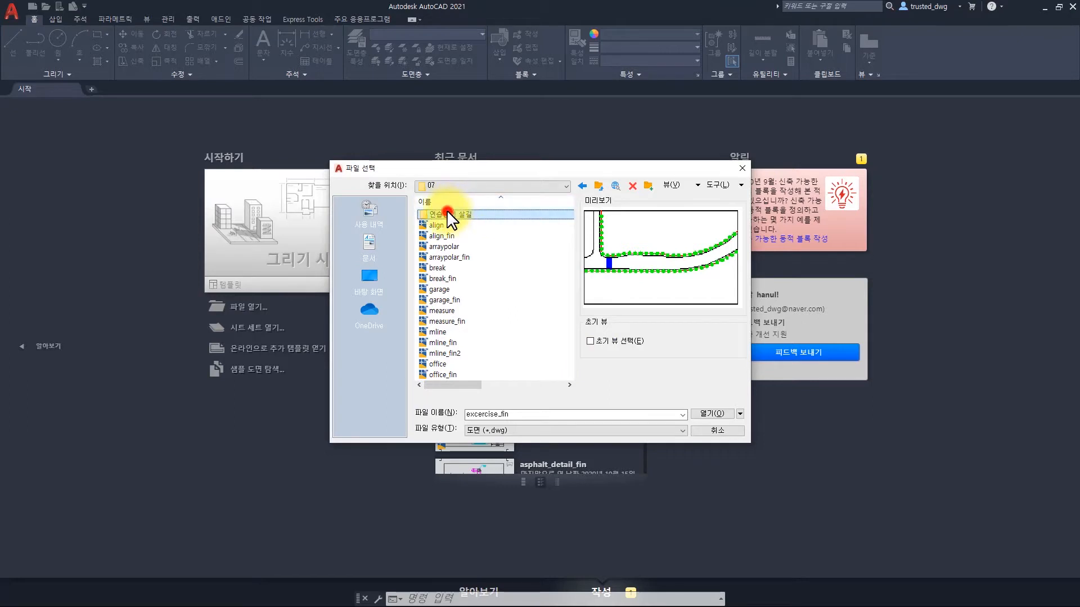
Step: Open the excercise and excercise_fin drawings together from the 연습만이 살길 folder
double_click(448, 213)
click(462, 215)
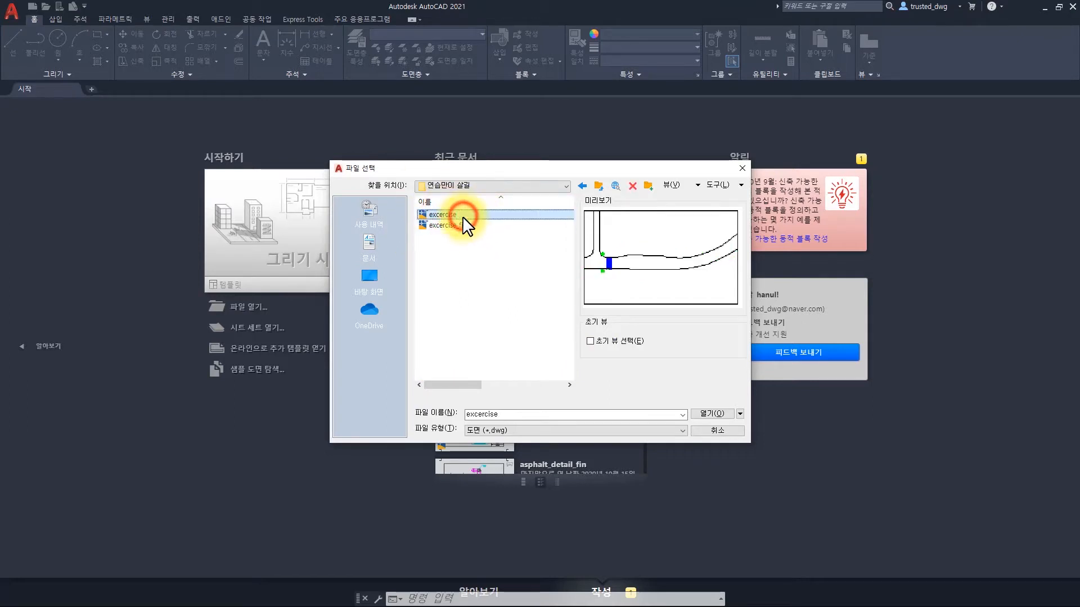
click(460, 223)
click(456, 214)
ctrl+click(455, 225)
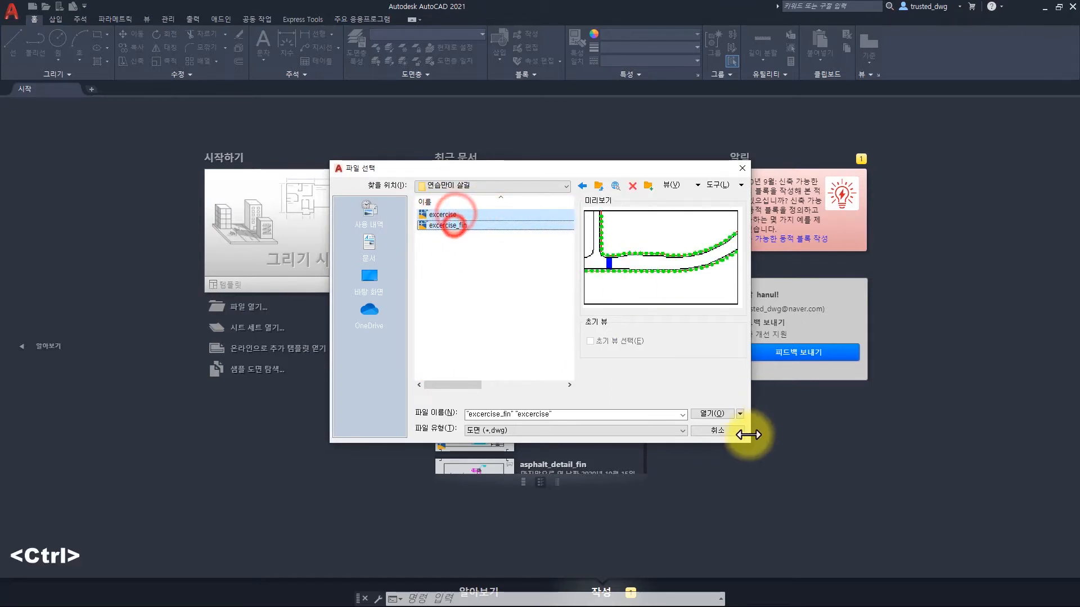
click(712, 413)
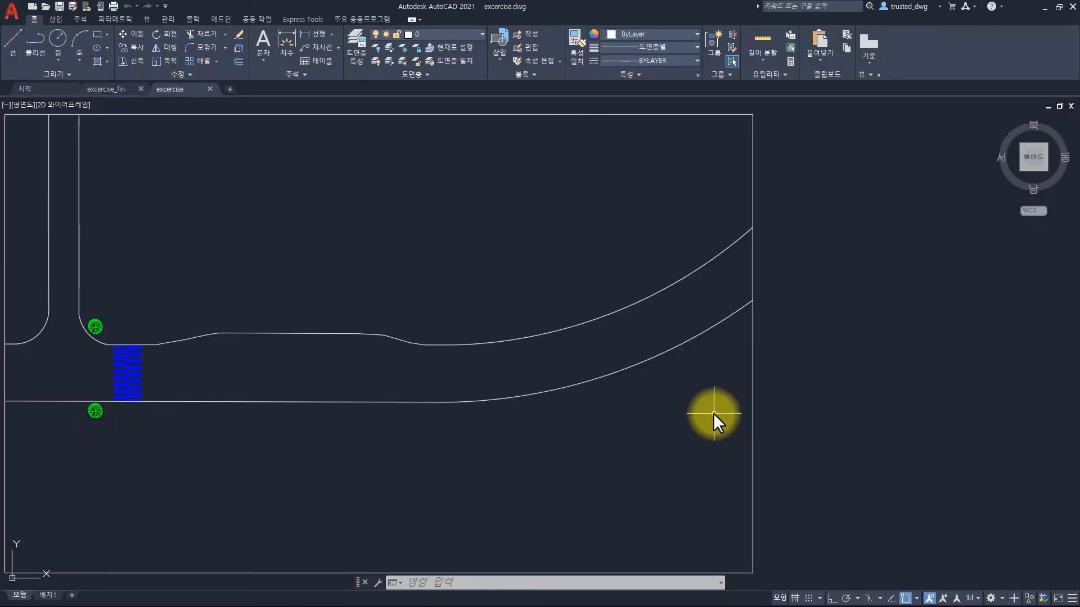
middle_drag(398, 366, 529, 380)
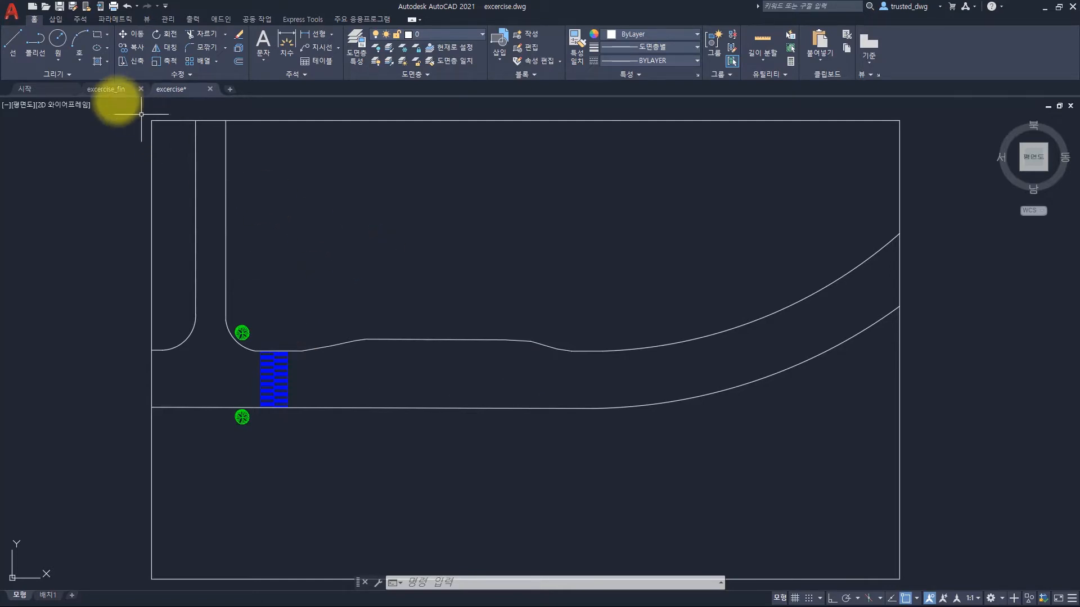
Step: Compare the finished tree rows in excercise_fin with the excercise drawing, and examine the upper road edge polyline in excercise
click(111, 88)
middle_drag(246, 254, 357, 258)
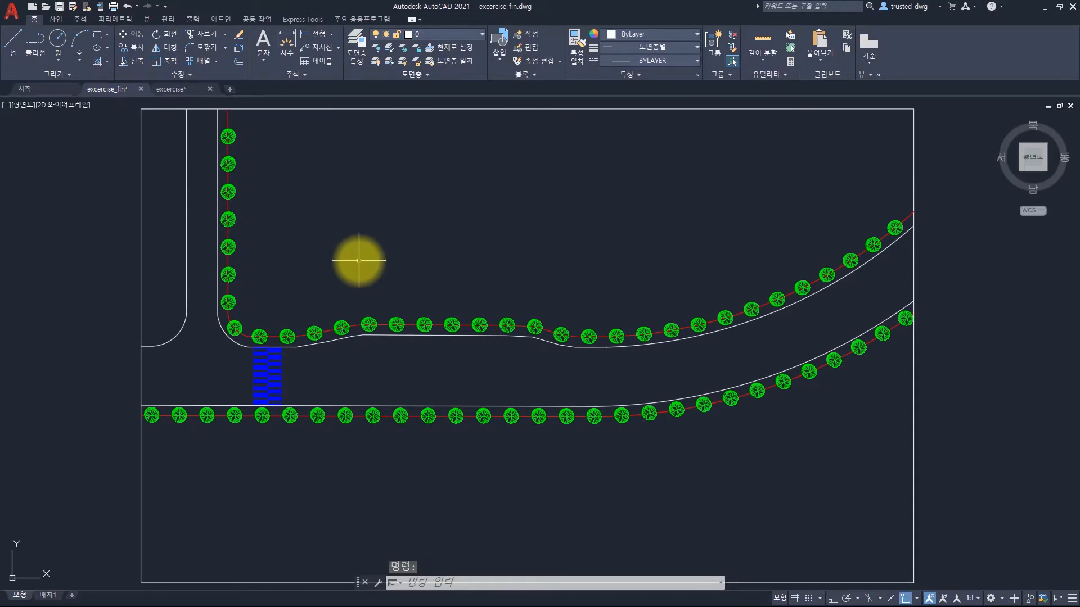
click(169, 89)
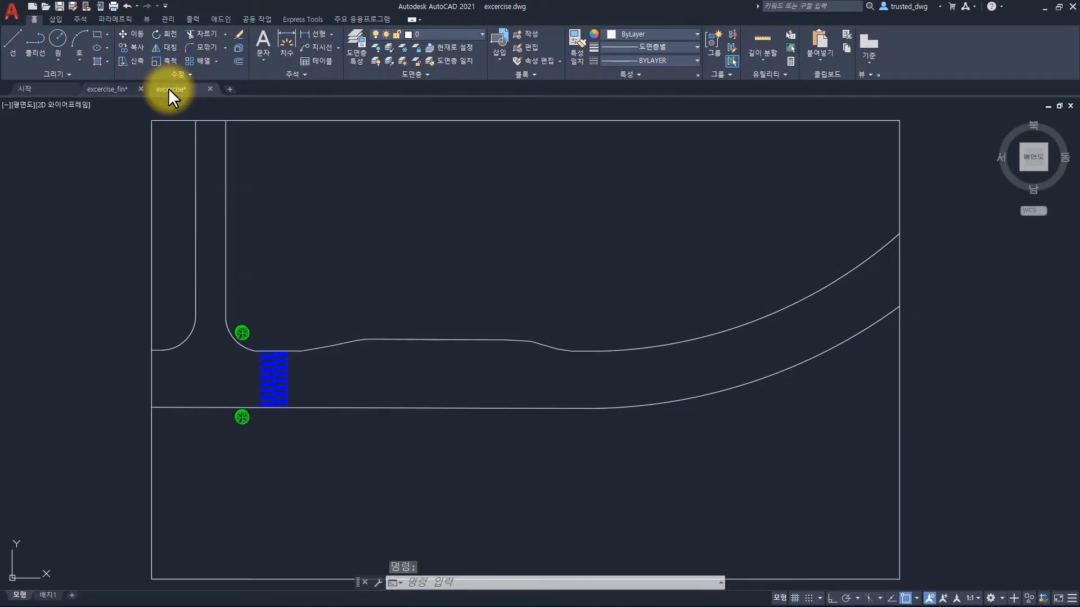
click(122, 90)
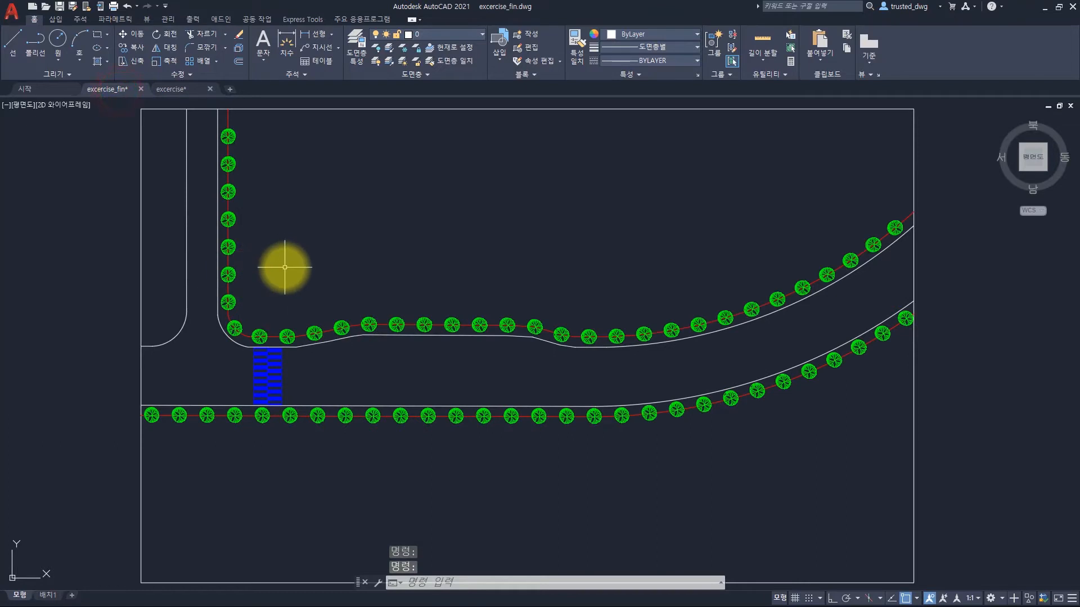
key(Escape)
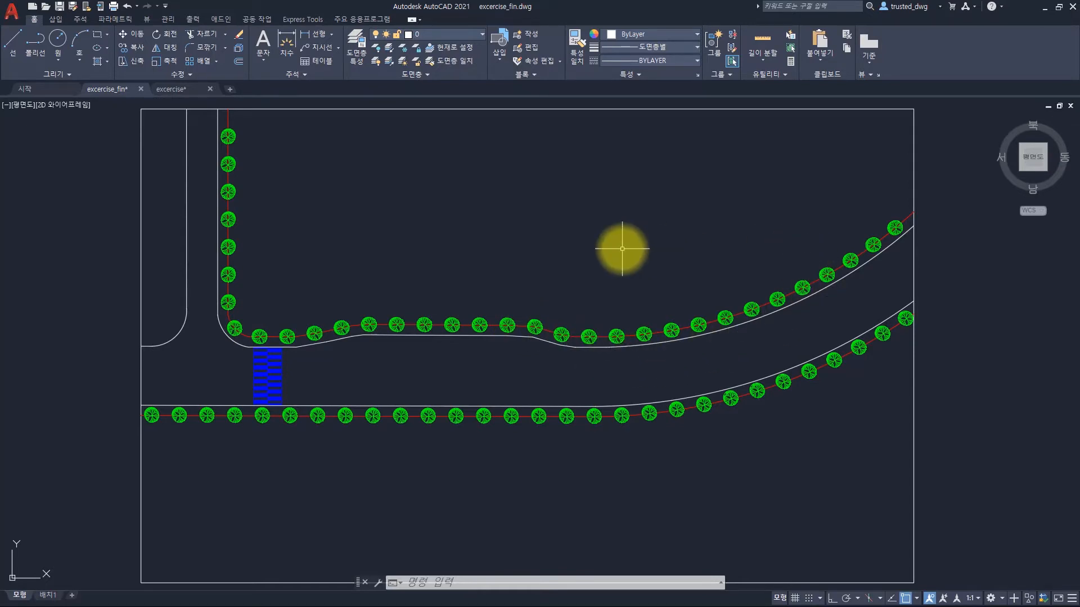
click(180, 90)
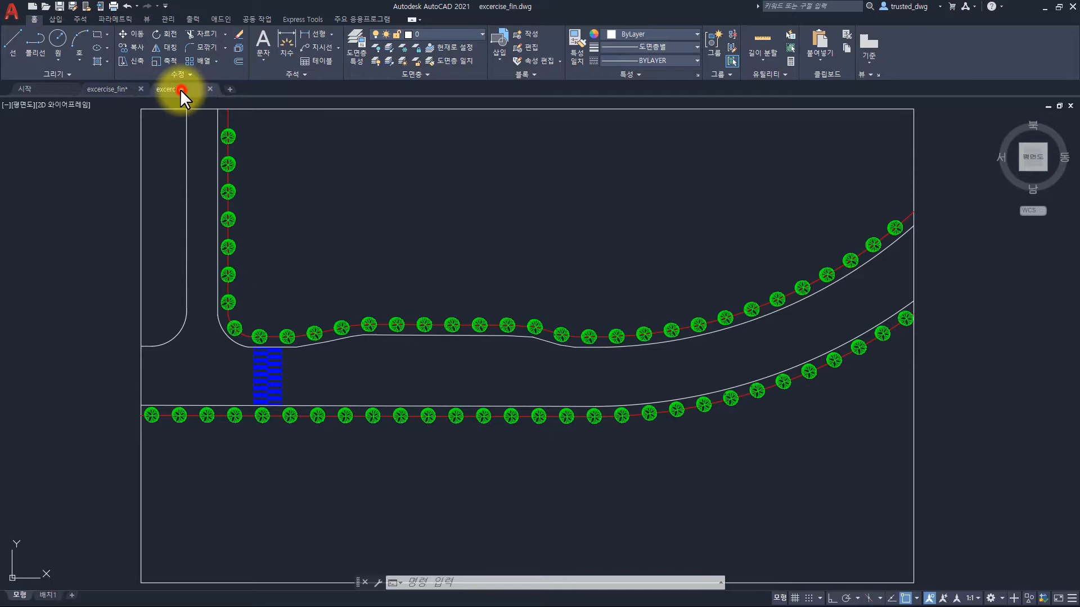
click(250, 170)
click(198, 198)
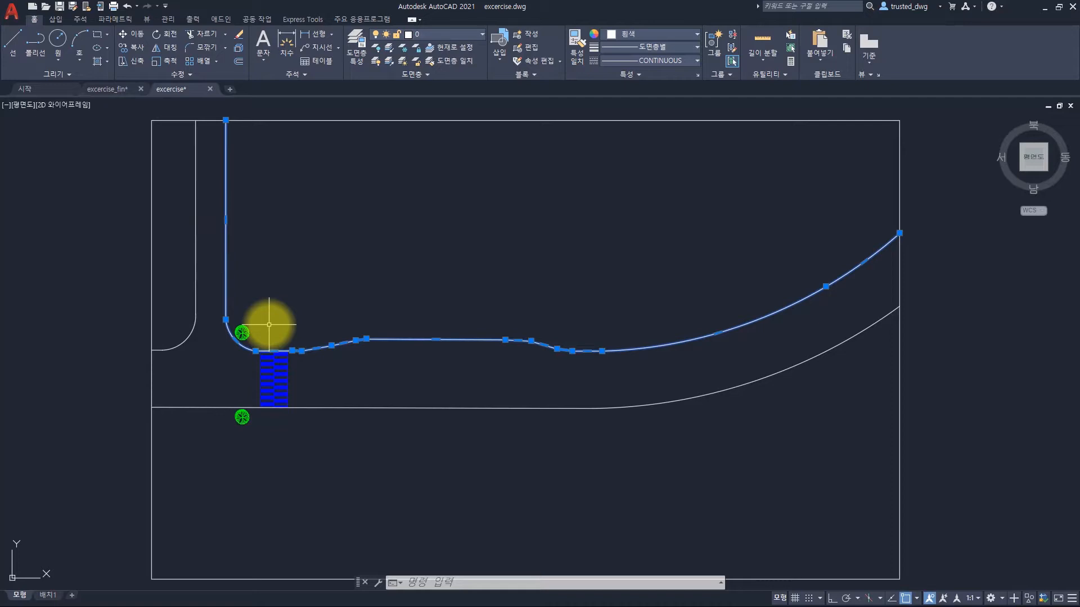
key(Escape)
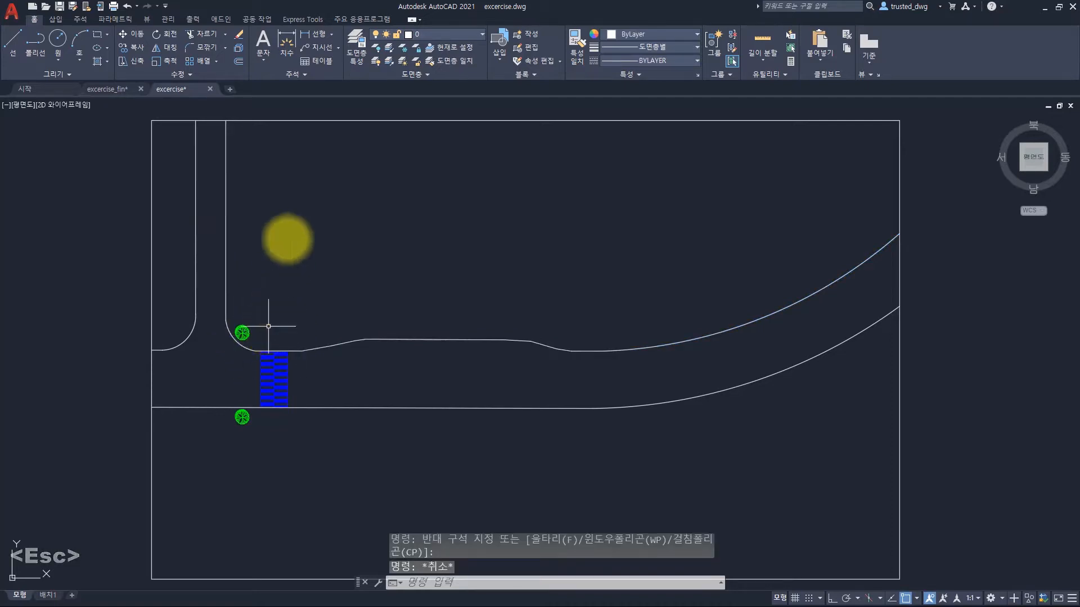
Step: Try a Path array of the upper tree along the upper road edge, starting at its vertical end, and undo it
click(215, 60)
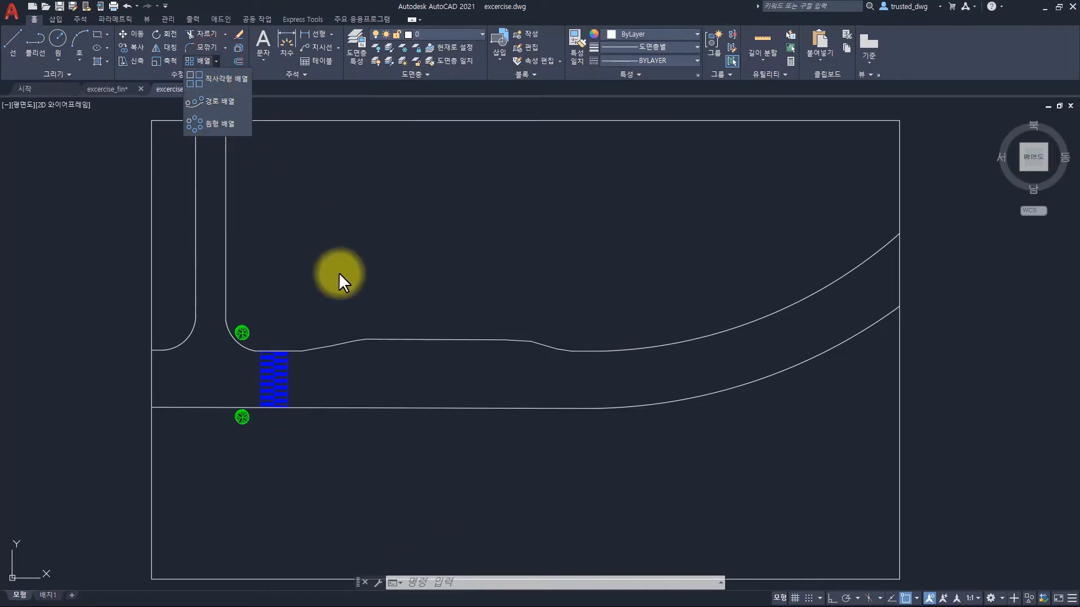
key(Escape)
key(Escape)
text(ar)
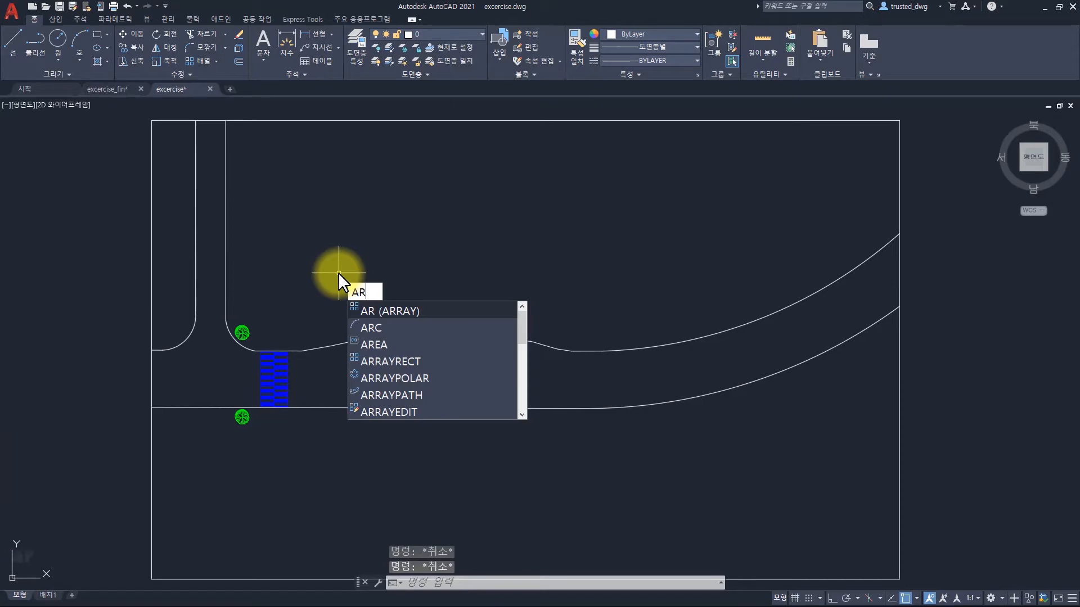
key(space)
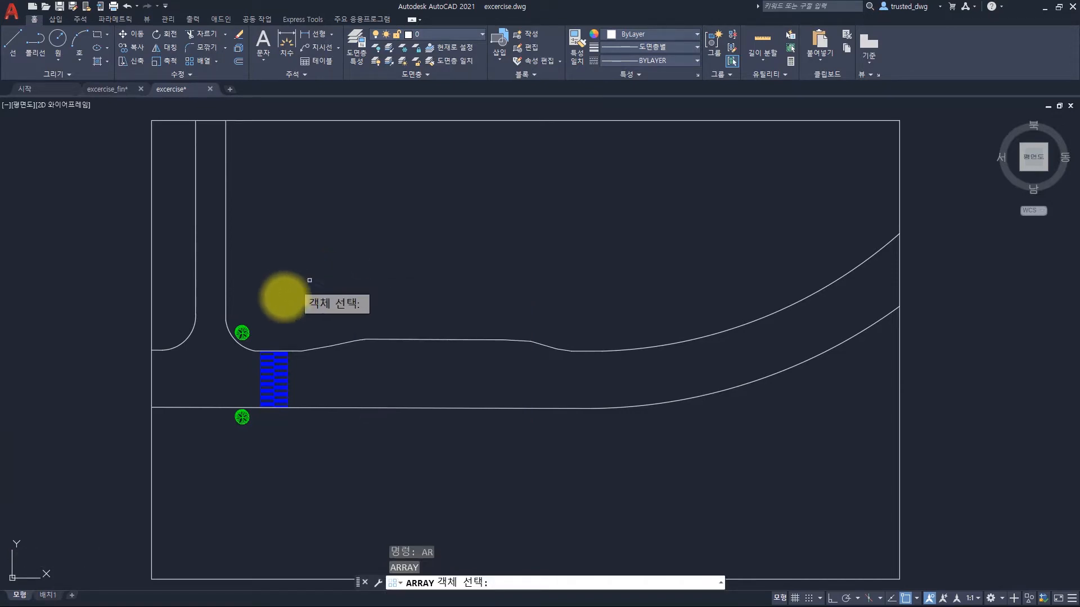
click(247, 333)
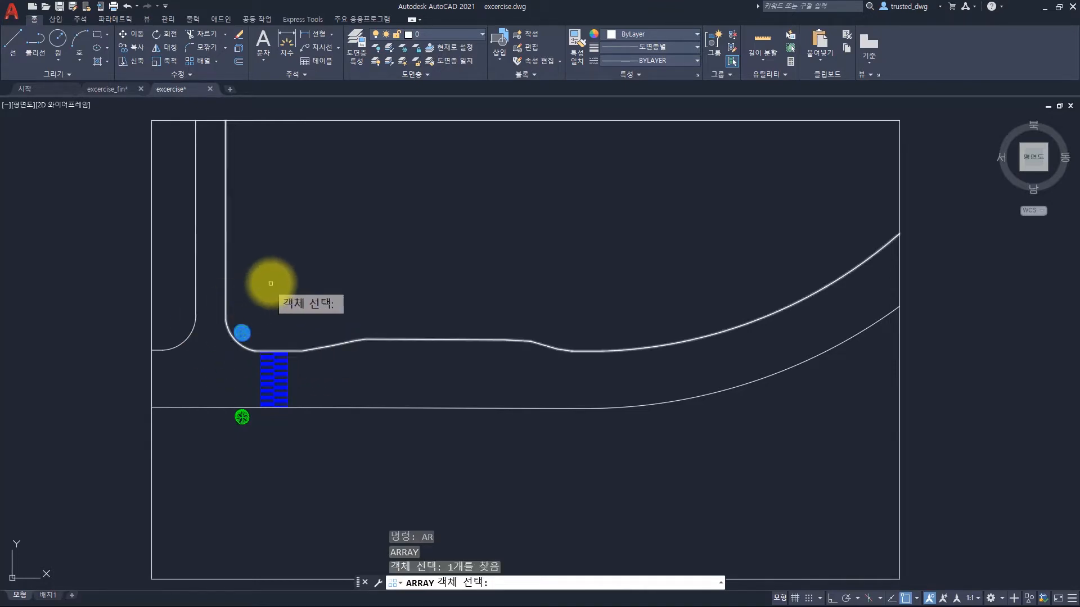
key(space)
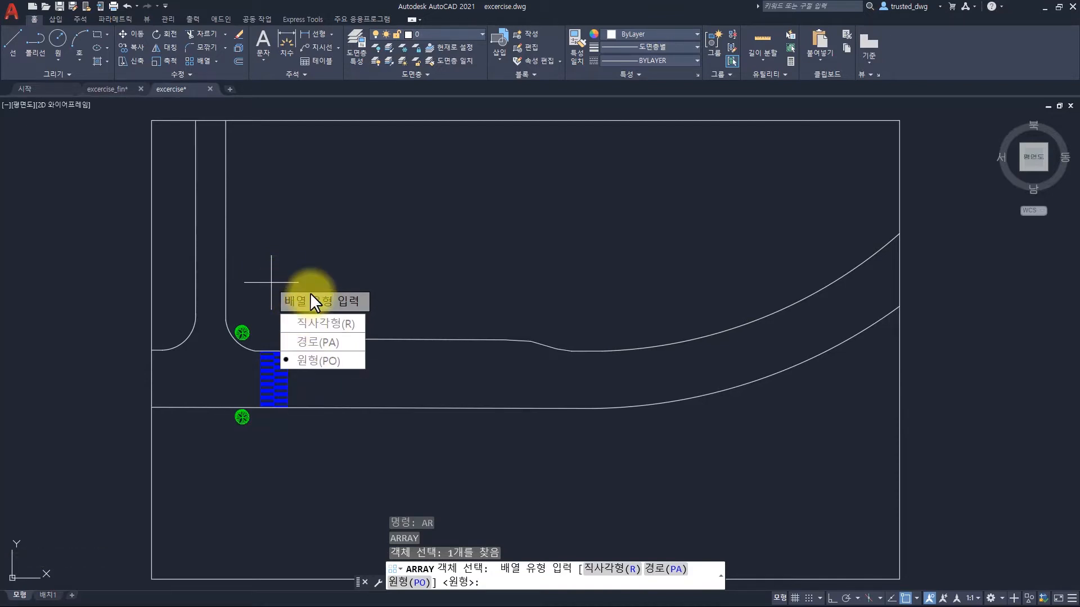
click(307, 340)
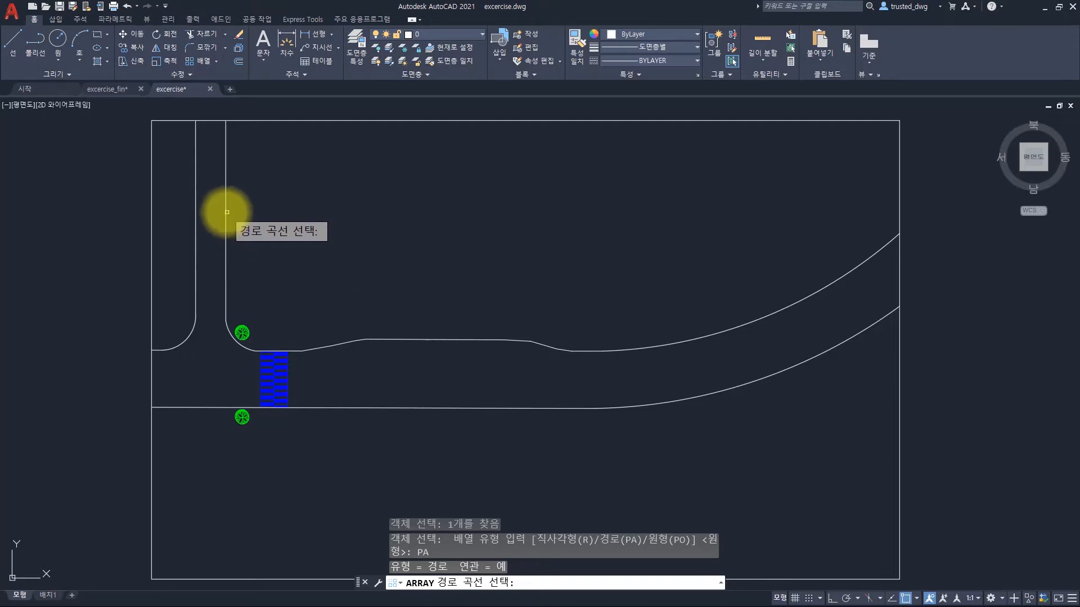
click(225, 212)
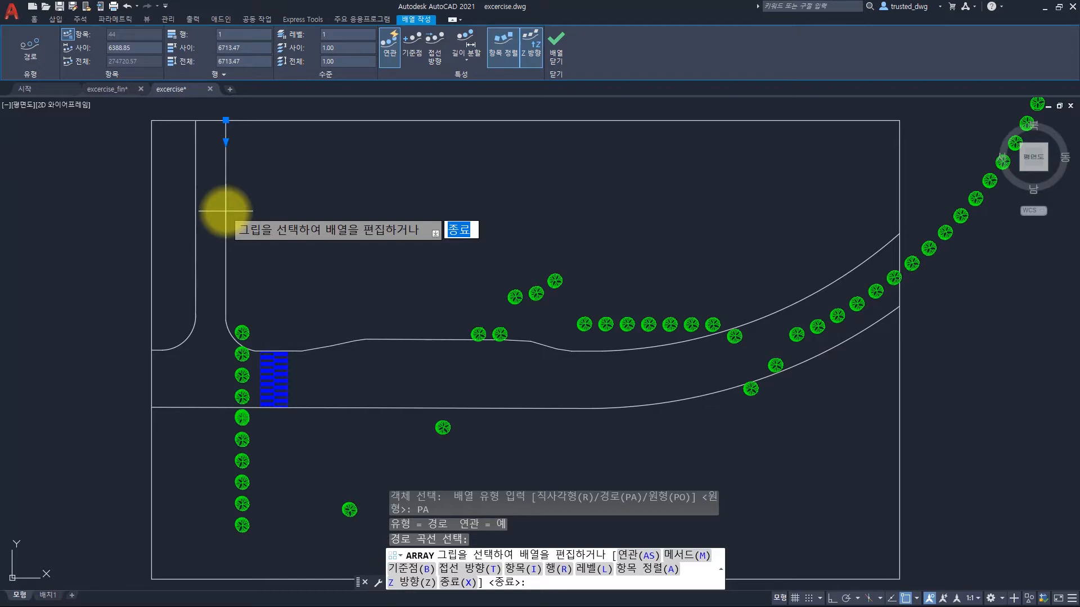
key(space)
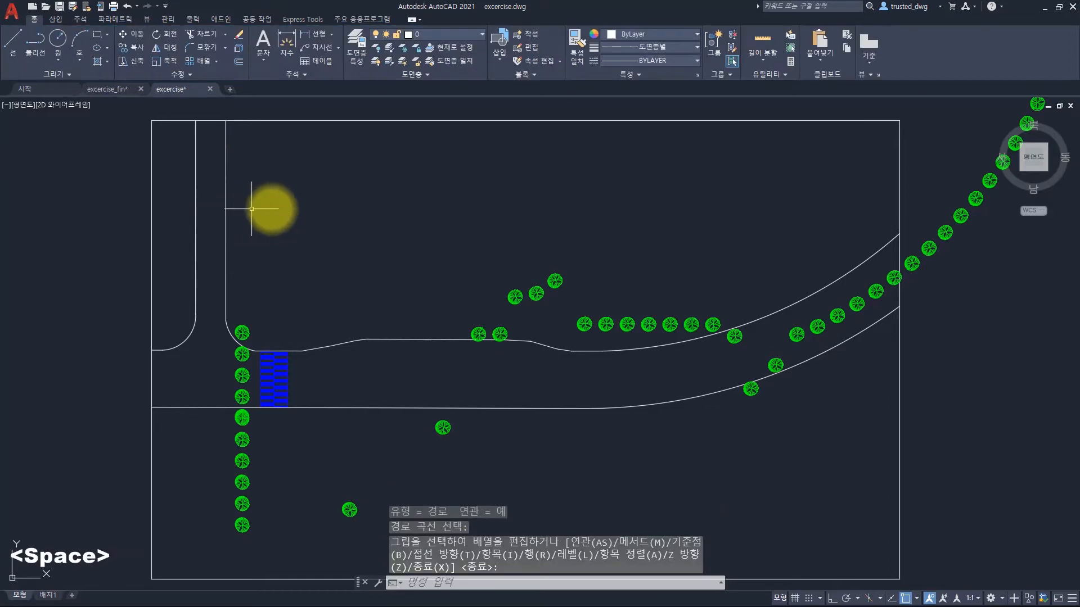
key(ctrl+z)
Step: Draw a line from the top end of the upper road edge to the centre of the upper tree
text(l)
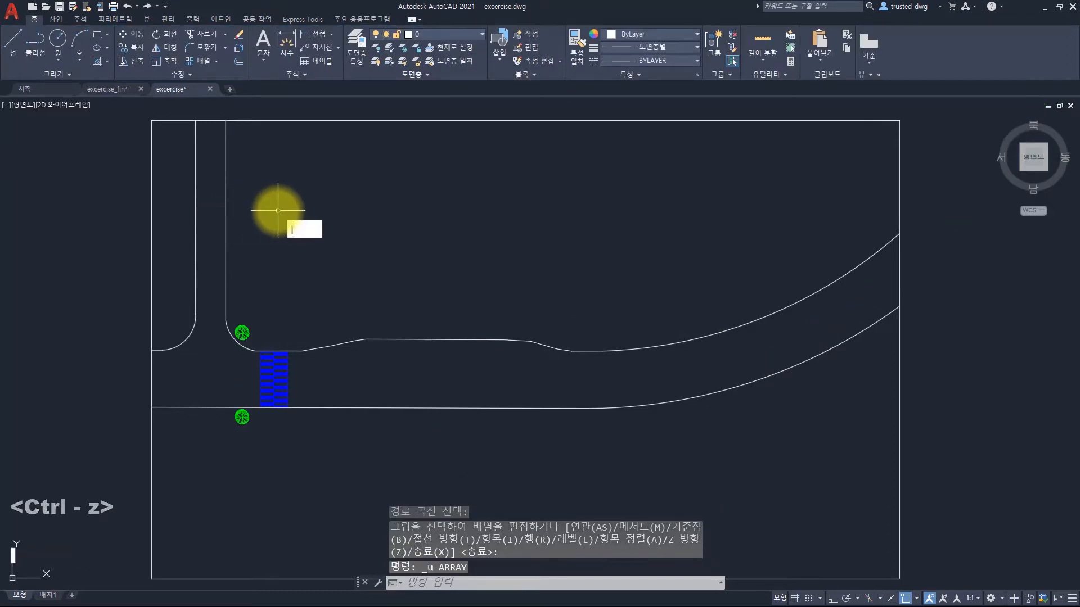
key(space)
click(225, 120)
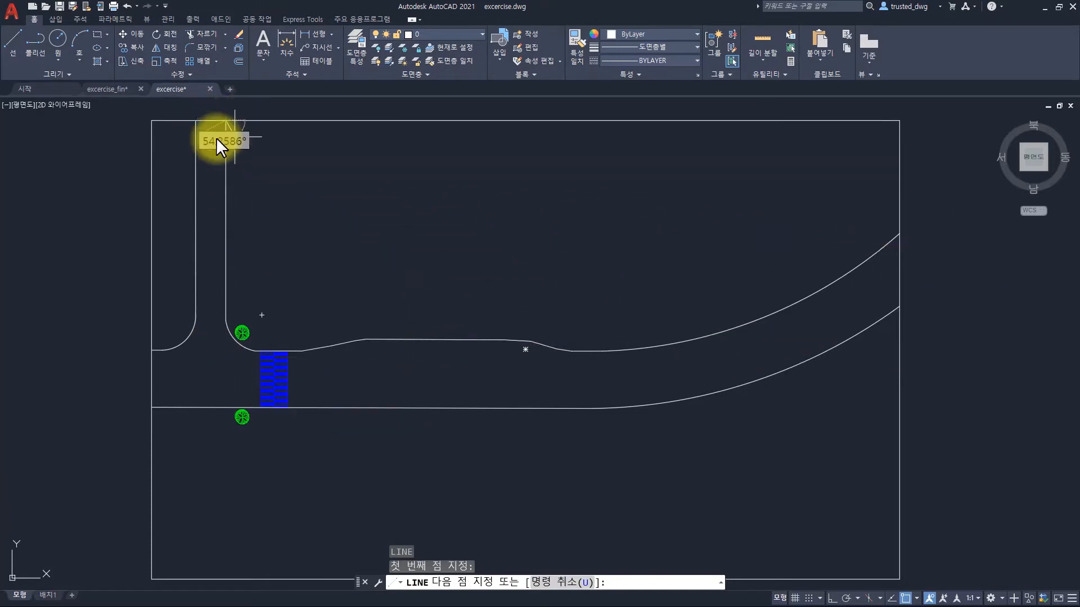
scroll(219, 337, up, 6)
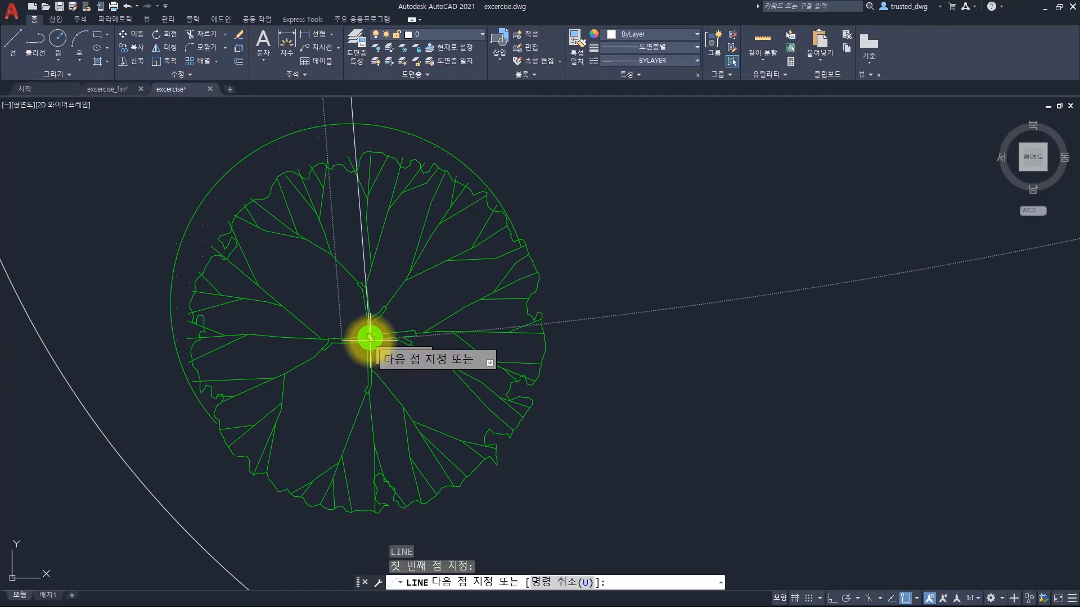
scroll(360, 308, up, 3)
key(space)
scroll(368, 281, up, 3)
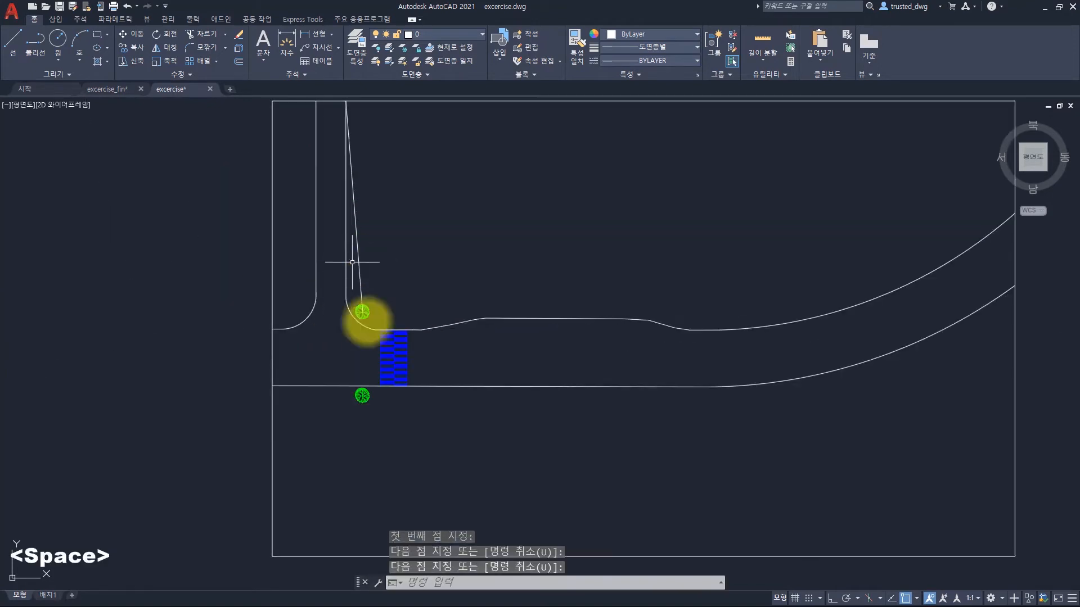
scroll(377, 255, down, 2)
Step: Try a Path array of the upper tree together with its connecting line along the upper road edge, and undo it
text(a)
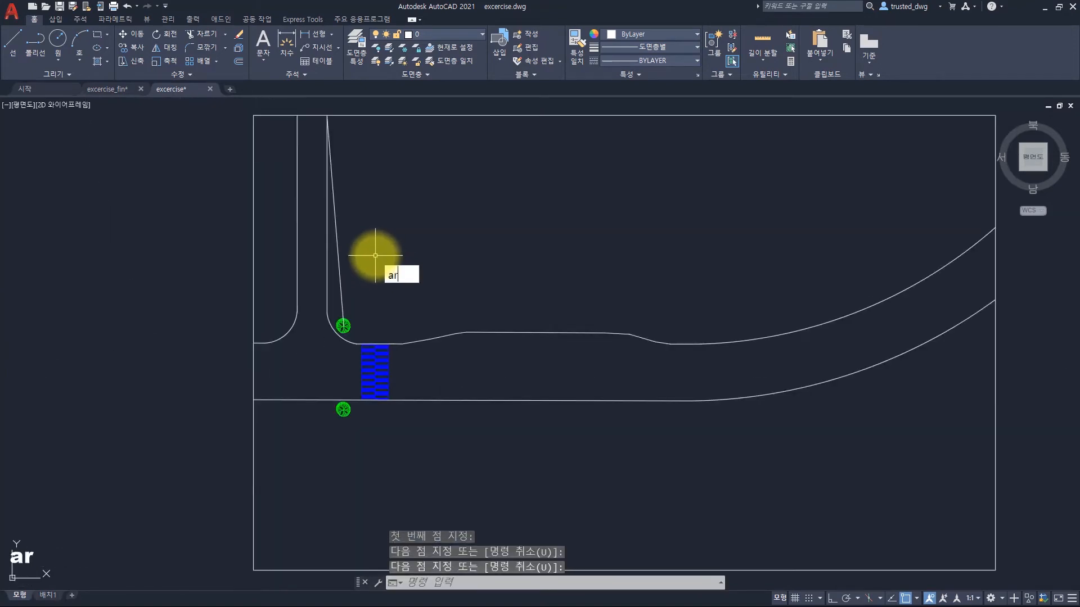
text(r)
key(space)
click(351, 307)
click(336, 328)
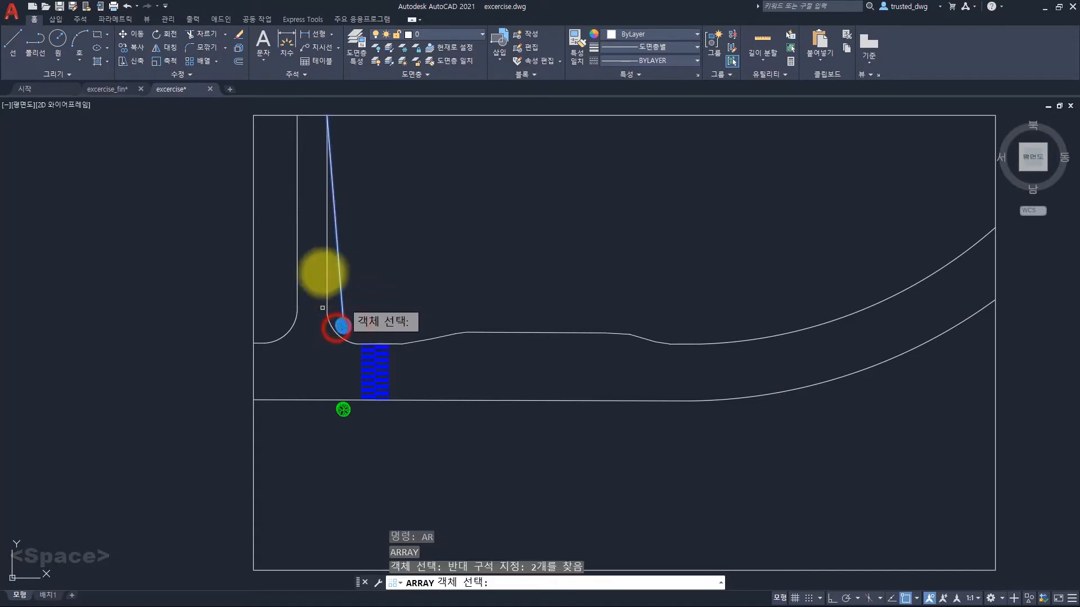
key(space)
click(403, 329)
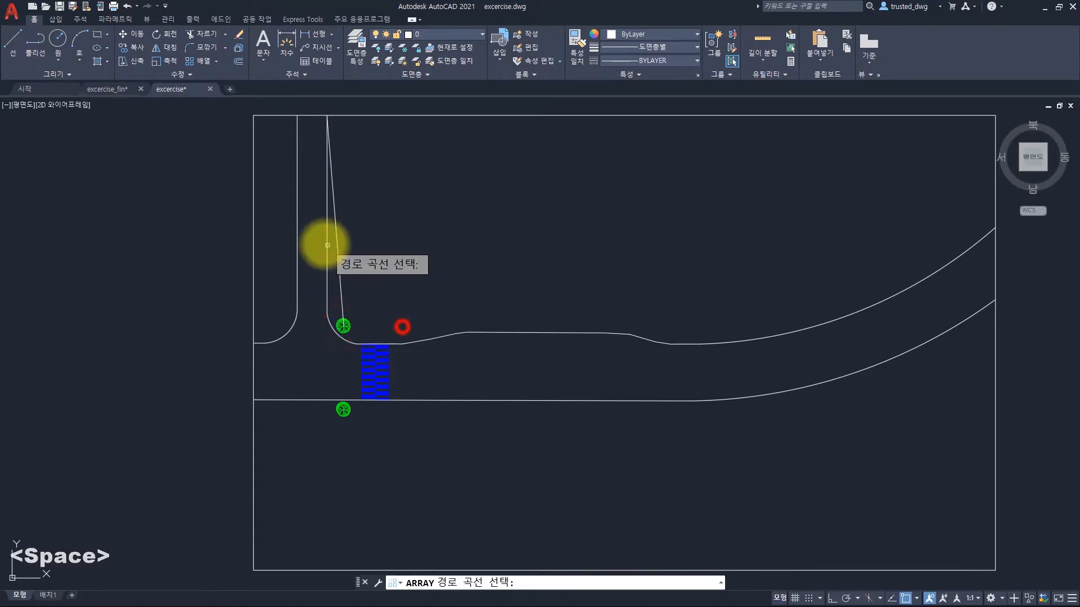
click(325, 213)
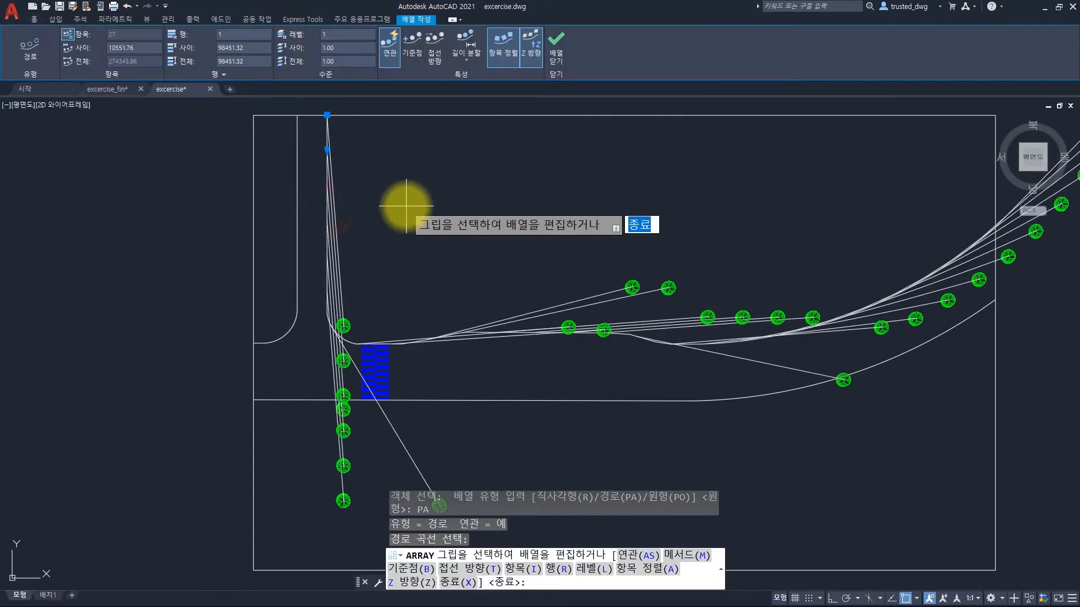
key(space)
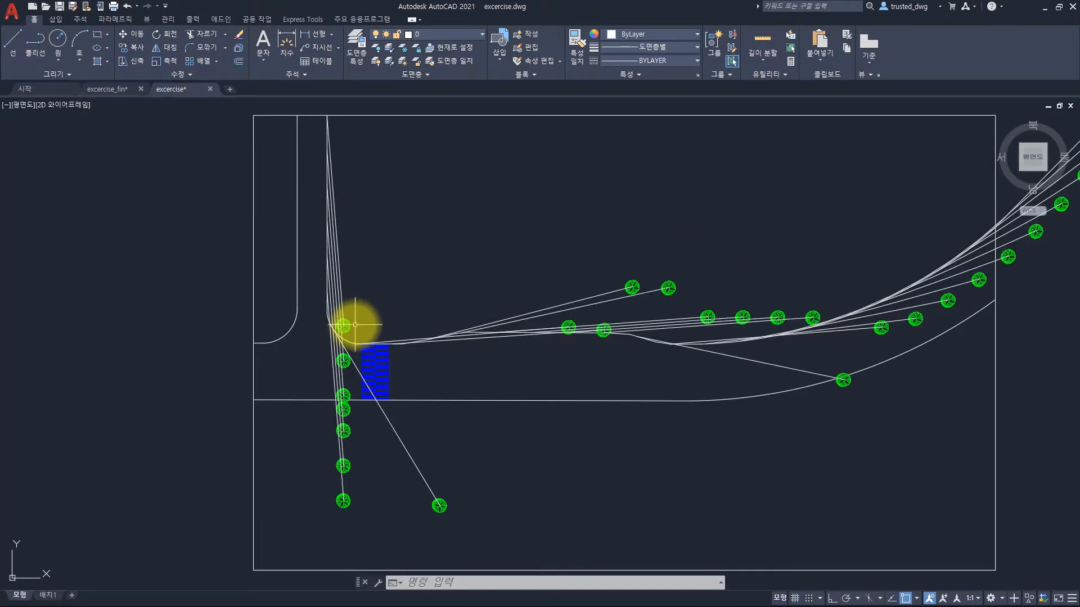
key(ctrl+z)
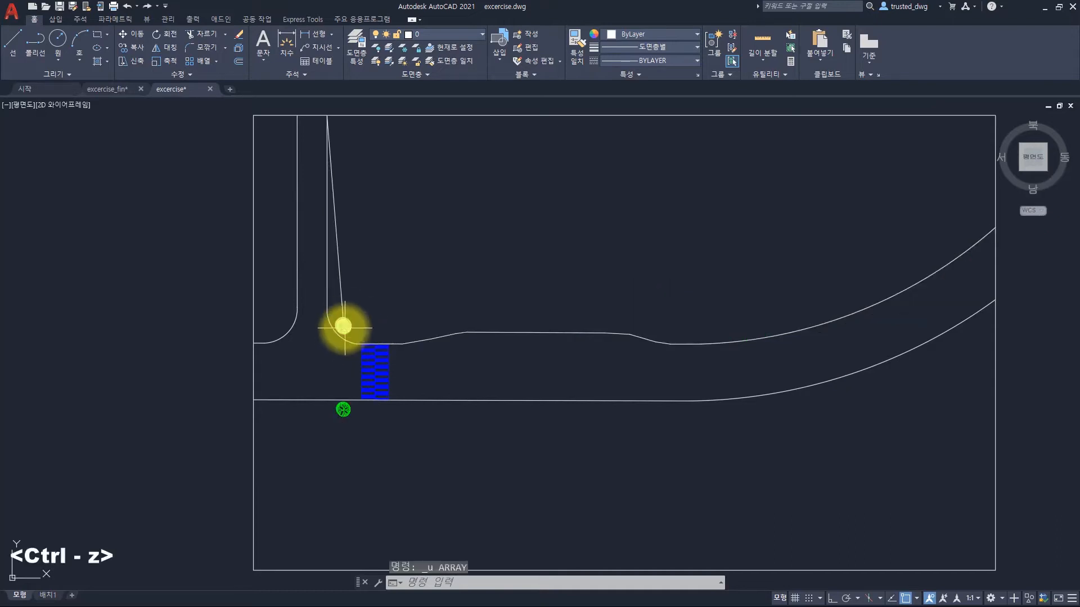
Step: Array only the upper tree along the upper road edge with a Path array, picking the path near its eastern curved end
key(Escape)
click(343, 326)
click(331, 289)
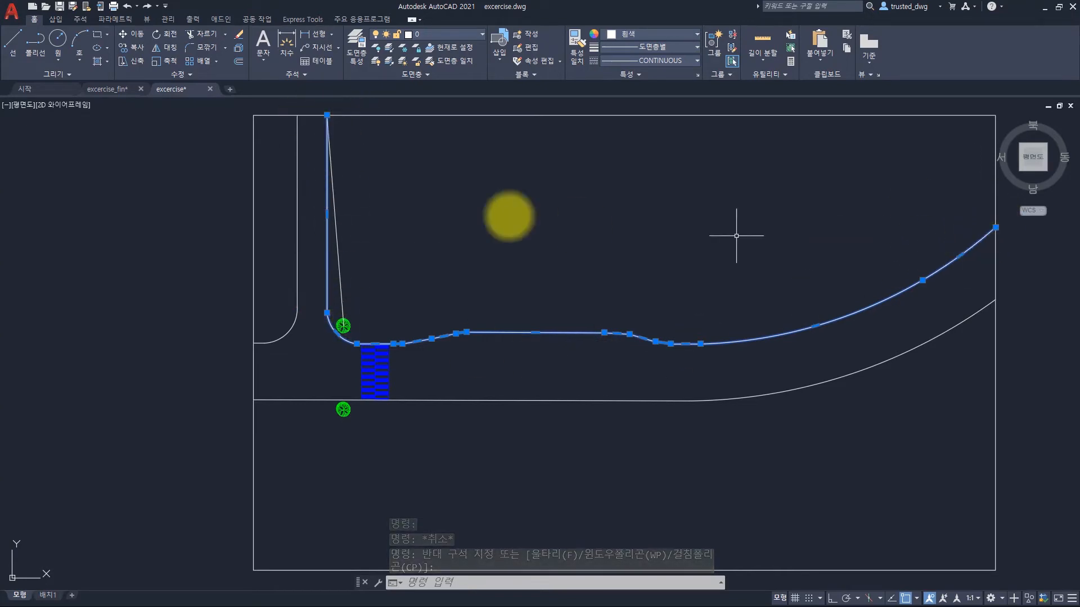
key(Escape)
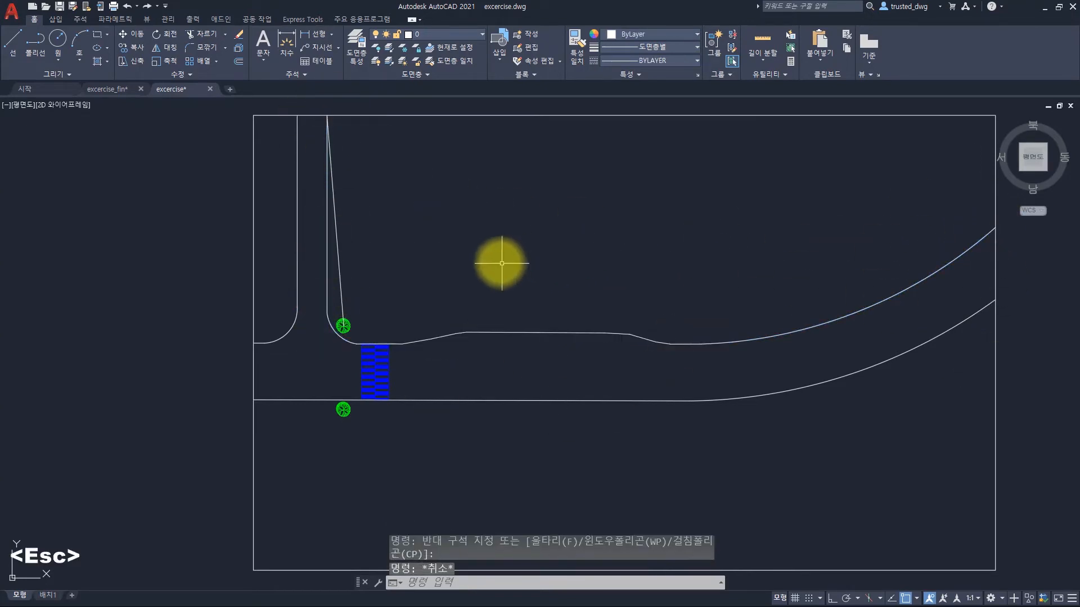
text(ar)
key(space)
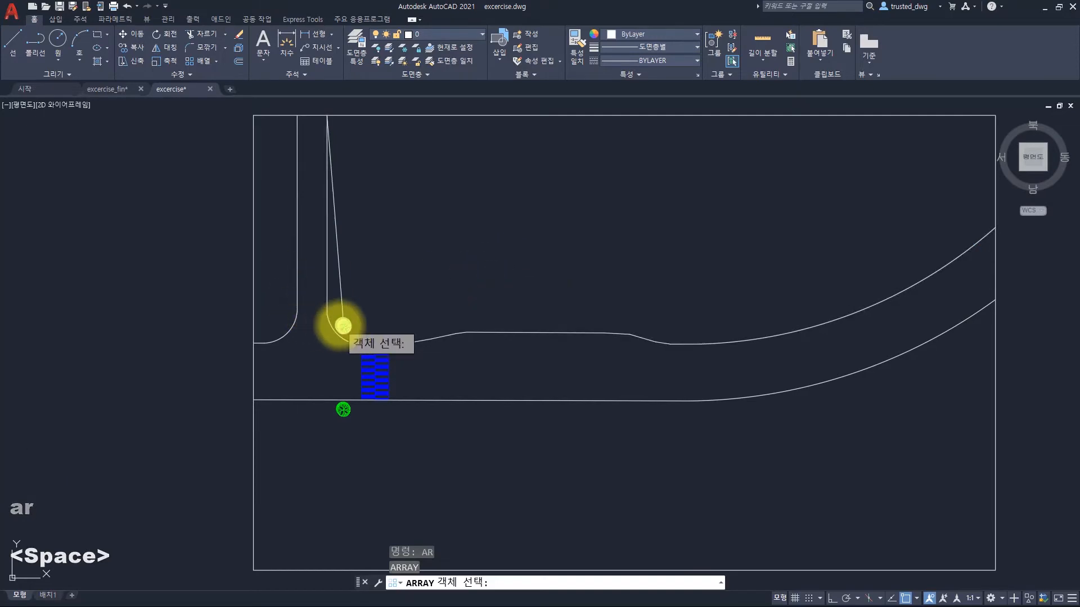
click(343, 325)
key(space)
click(395, 331)
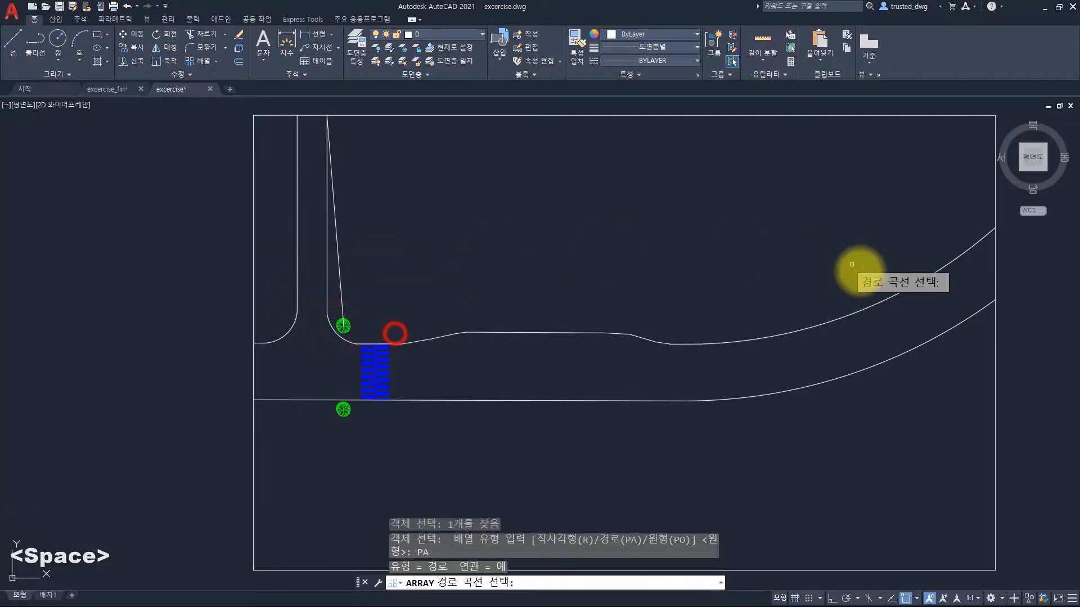
click(897, 294)
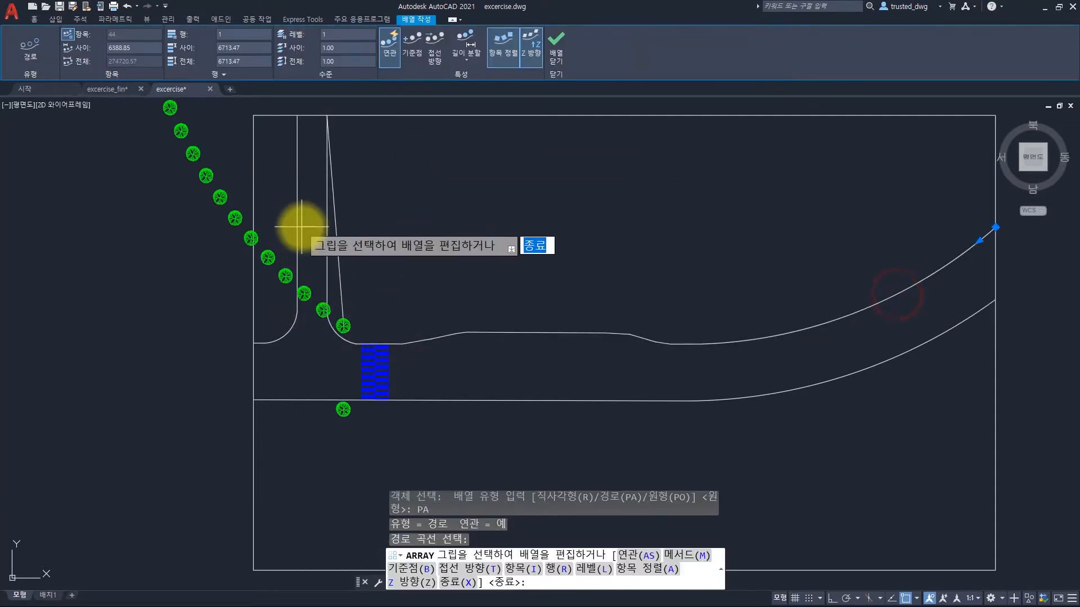
key(space)
scroll(308, 225, down, 2)
middle_drag(308, 225, 306, 276)
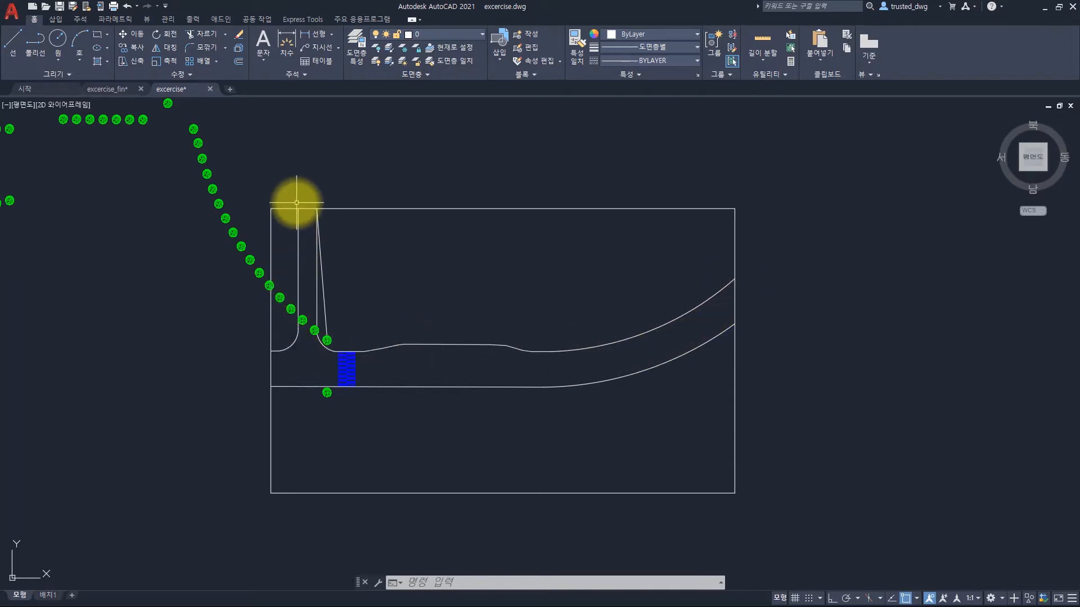
Step: Undo the last Path array of the upper tree and erase the line connecting the road edge to that tree
key(ctrl+z)
key(ctrl+z)
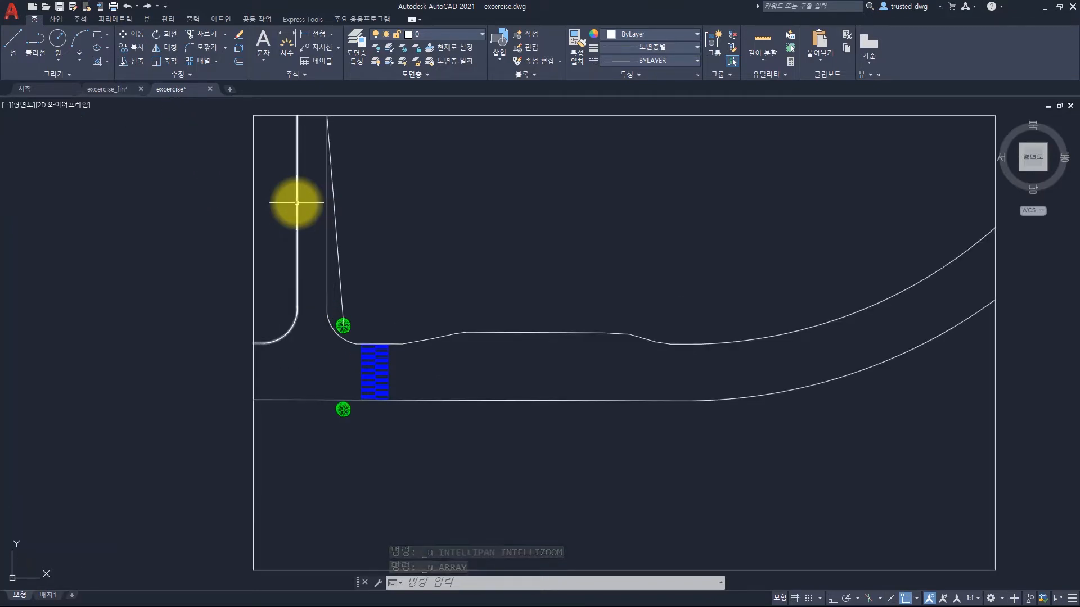
click(339, 289)
text(e)
key(space)
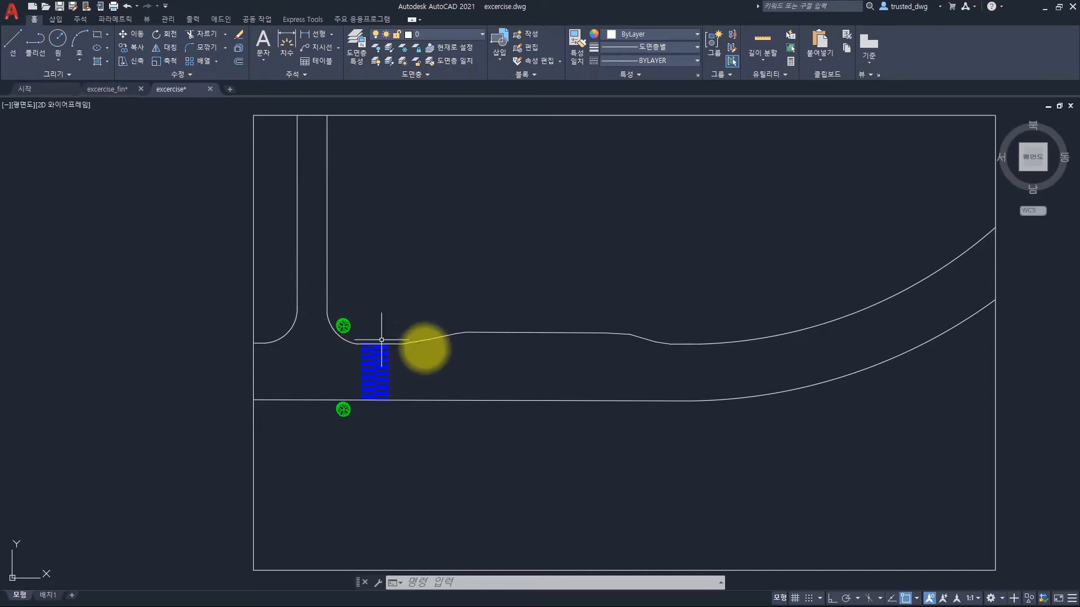
drag(438, 353, 422, 318)
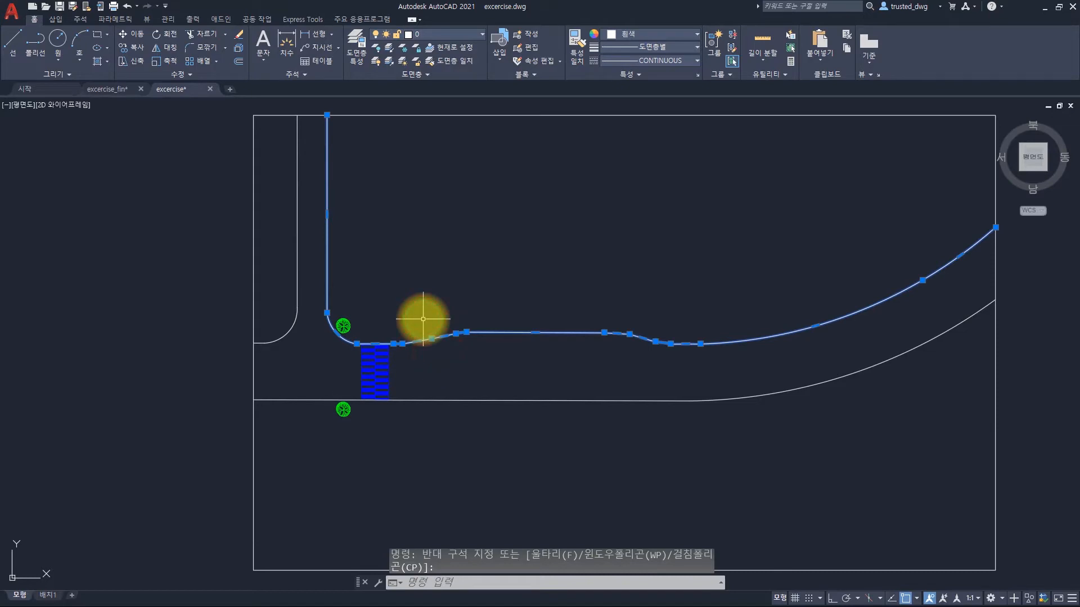
key(Escape)
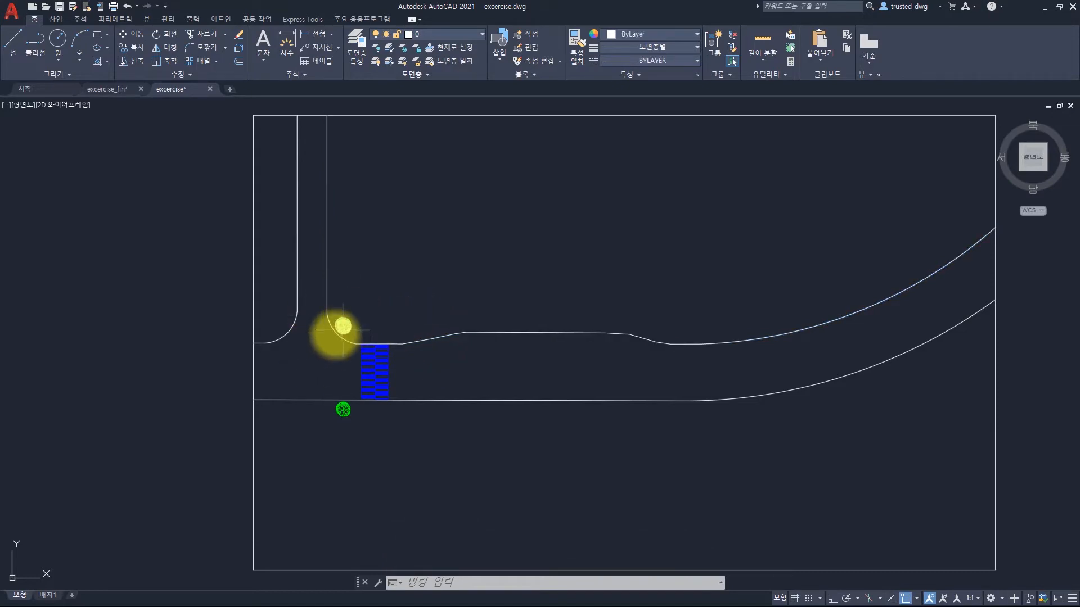
click(461, 365)
click(433, 311)
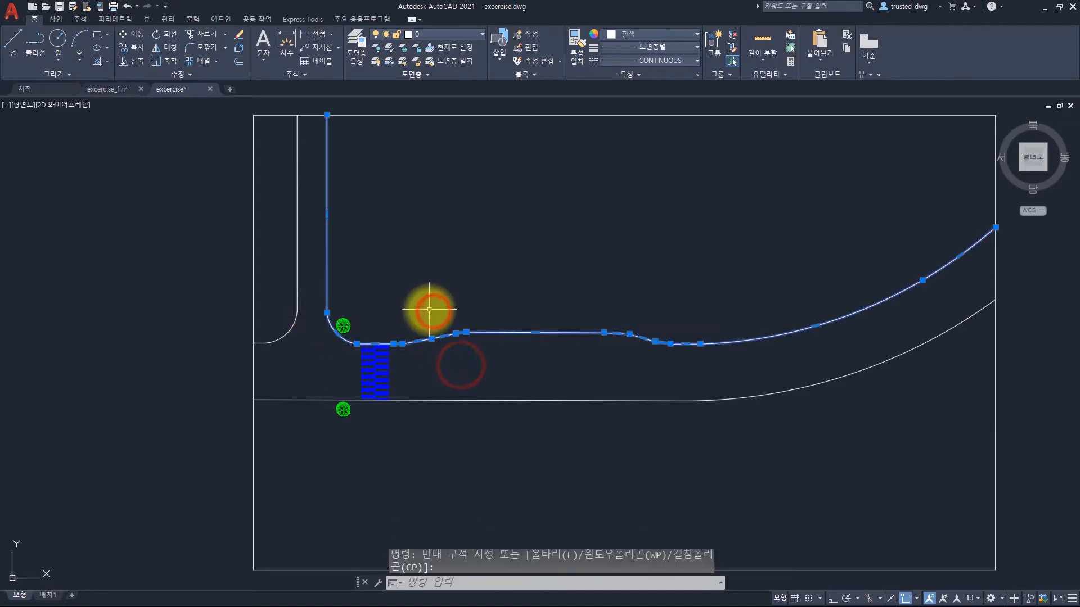
key(Escape)
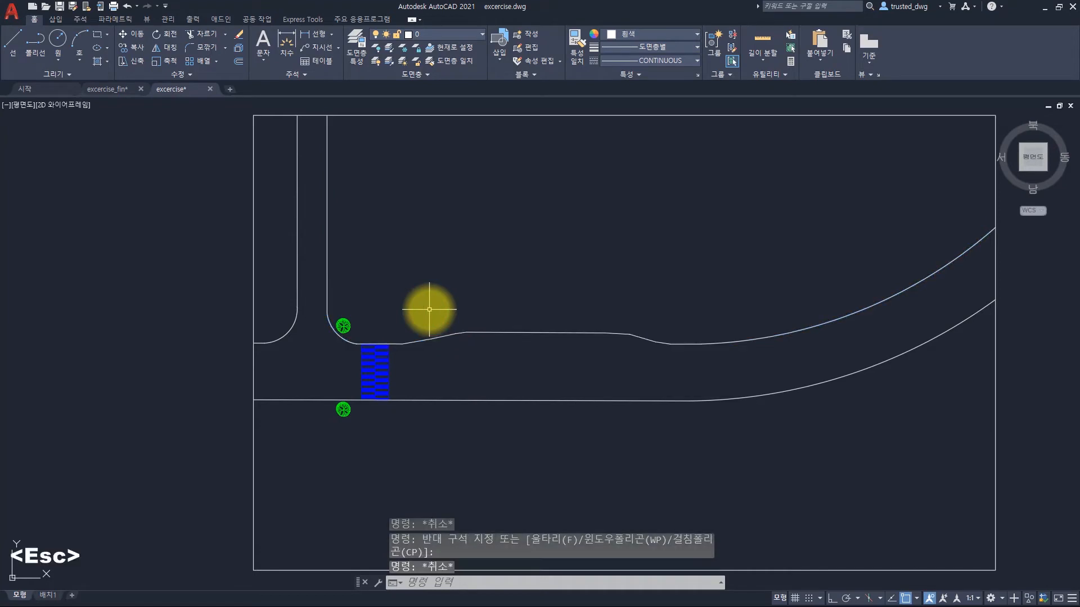
Step: Offset the upper road edge by 3000 toward the inside of the site, on the upper tree's side
click(469, 360)
click(446, 302)
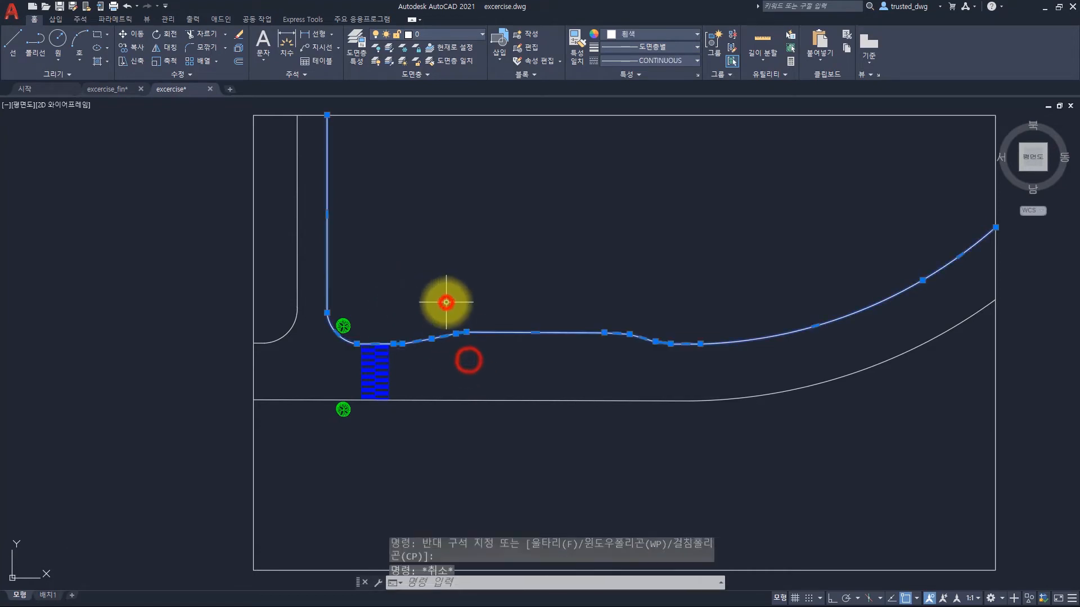
text(o)
key(space)
text(300)
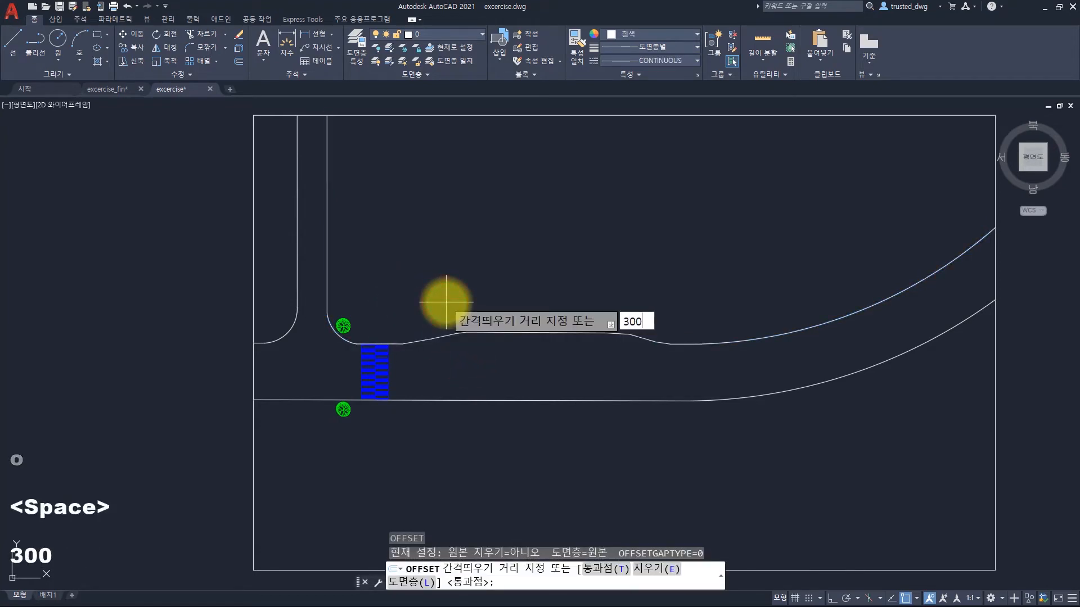
text(0)
key(space)
click(437, 279)
key(space)
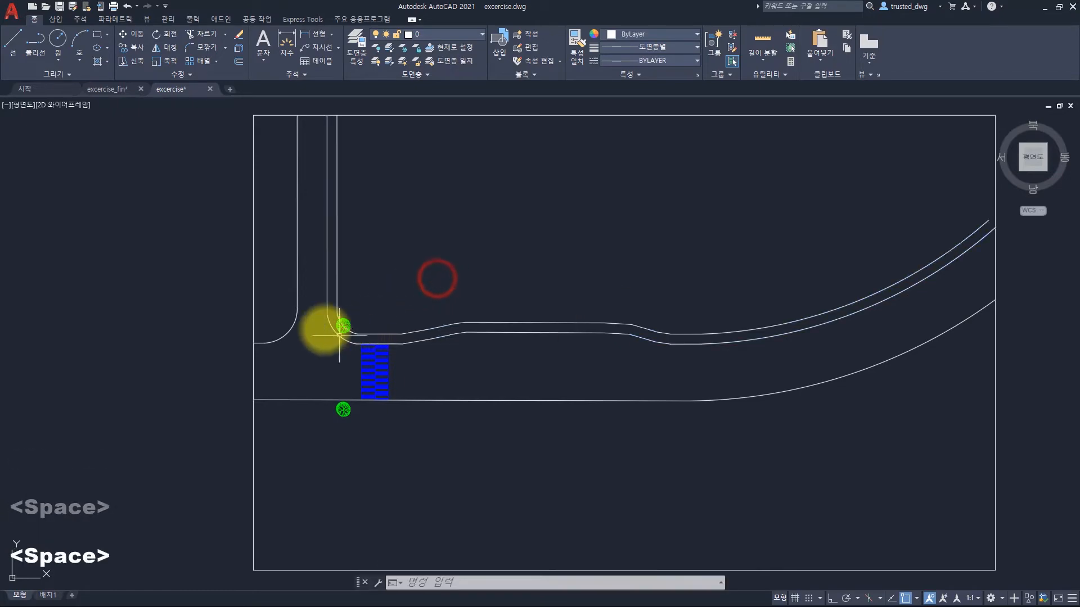
key(Escape)
Step: Try a Path array of the upper tree along the offset line, picking the path near the tree, and undo it
scroll(343, 325, up, 10)
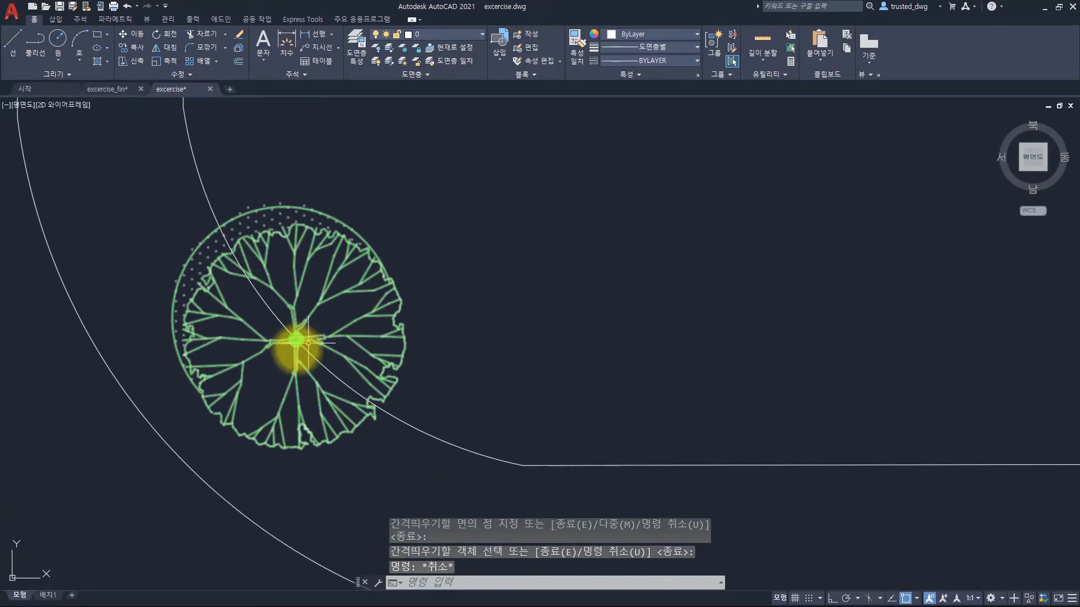
scroll(308, 342, up, 5)
scroll(323, 325, down, 10)
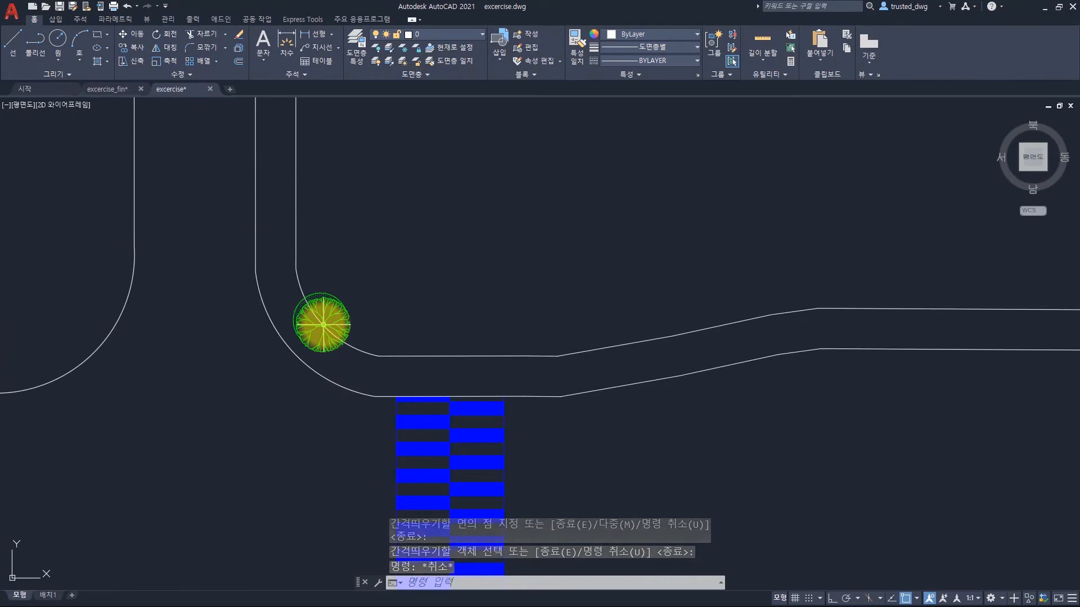
scroll(320, 317, down, 4)
middle_drag(395, 272, 375, 316)
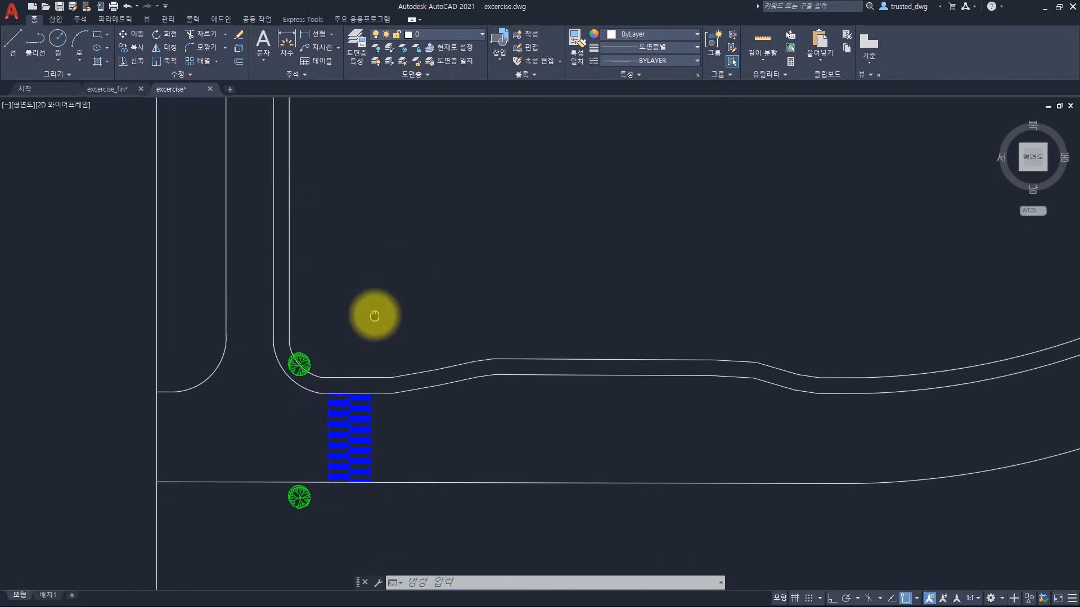
scroll(376, 308, down, 2)
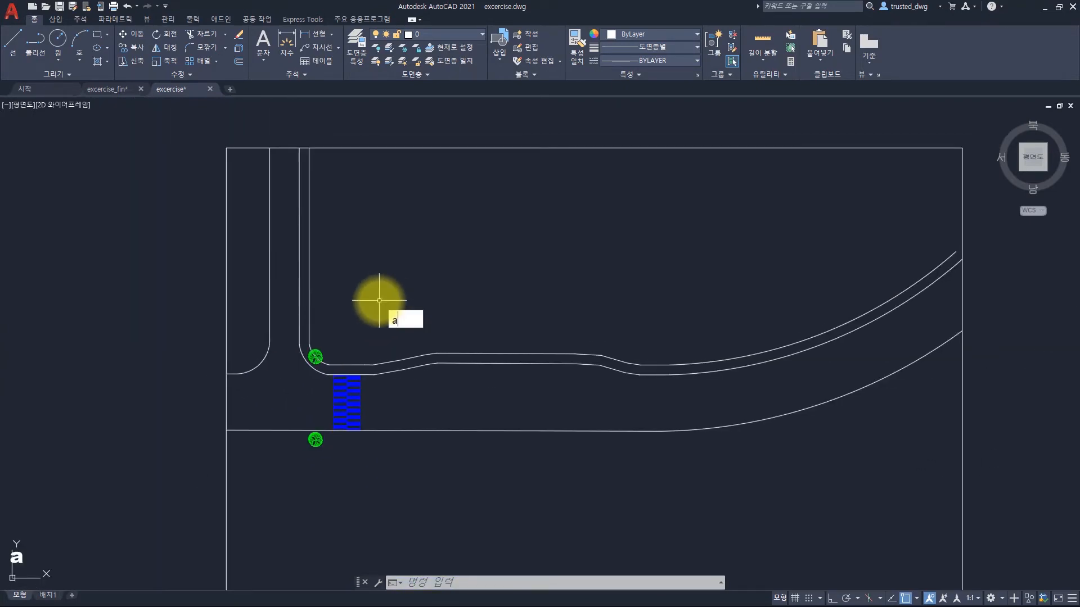
key(space)
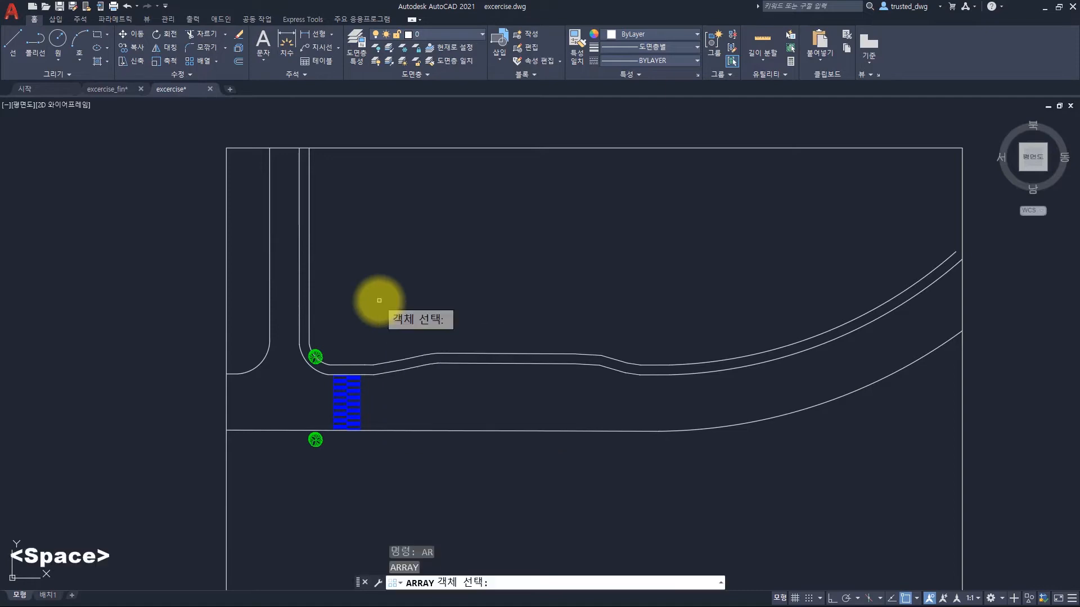
click(316, 356)
key(space)
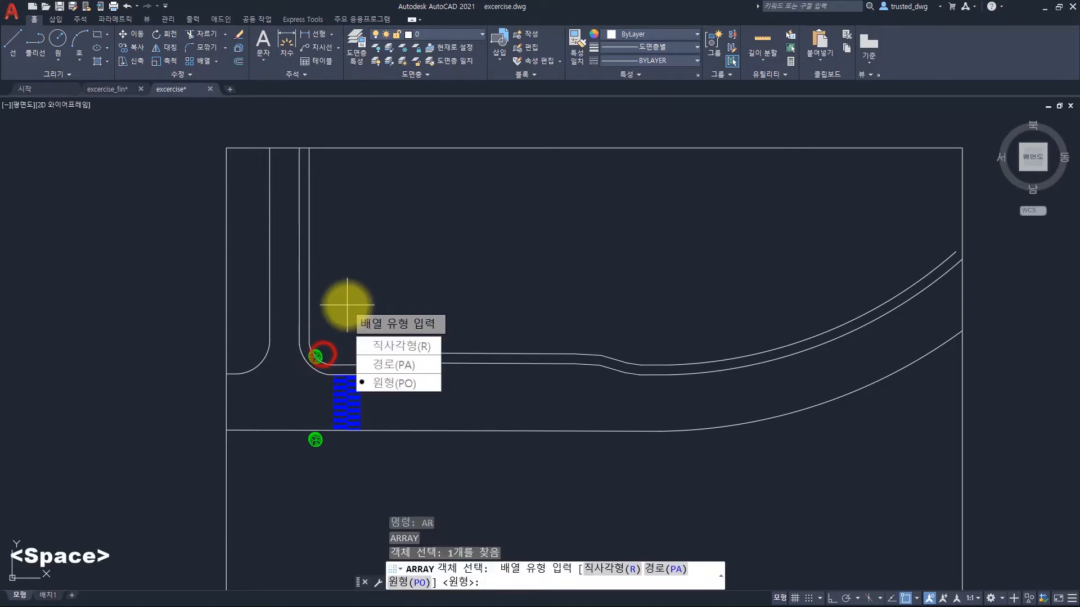
click(387, 362)
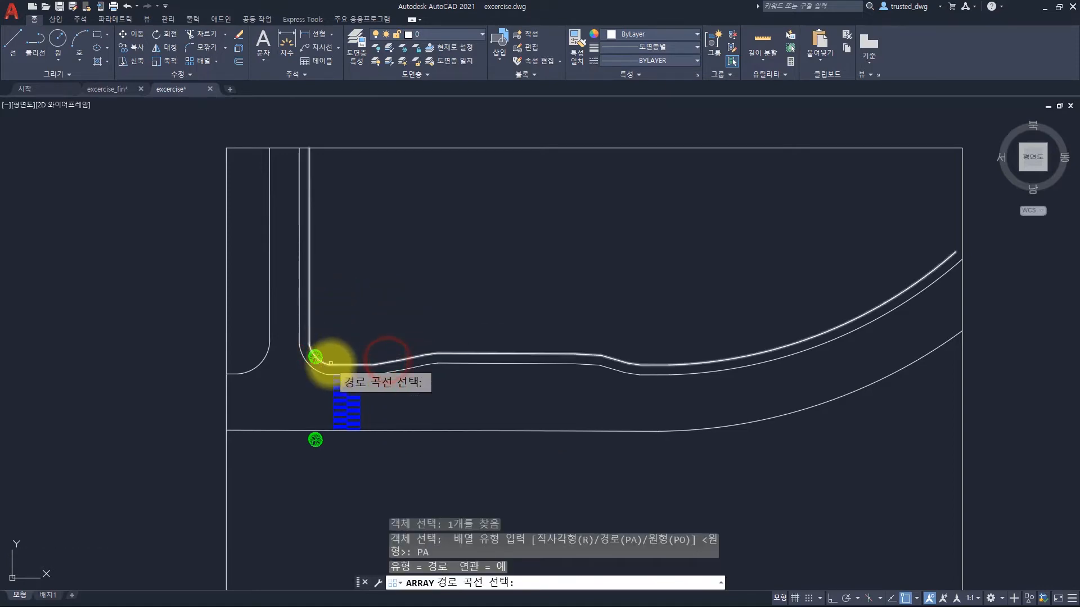
click(326, 362)
key(space)
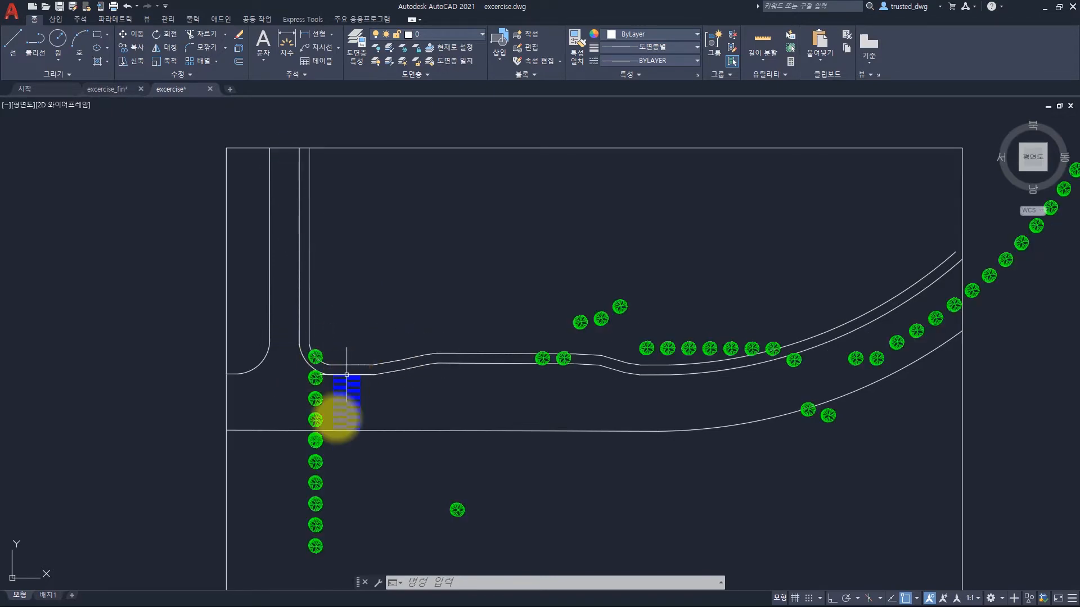
key(ctrl+z)
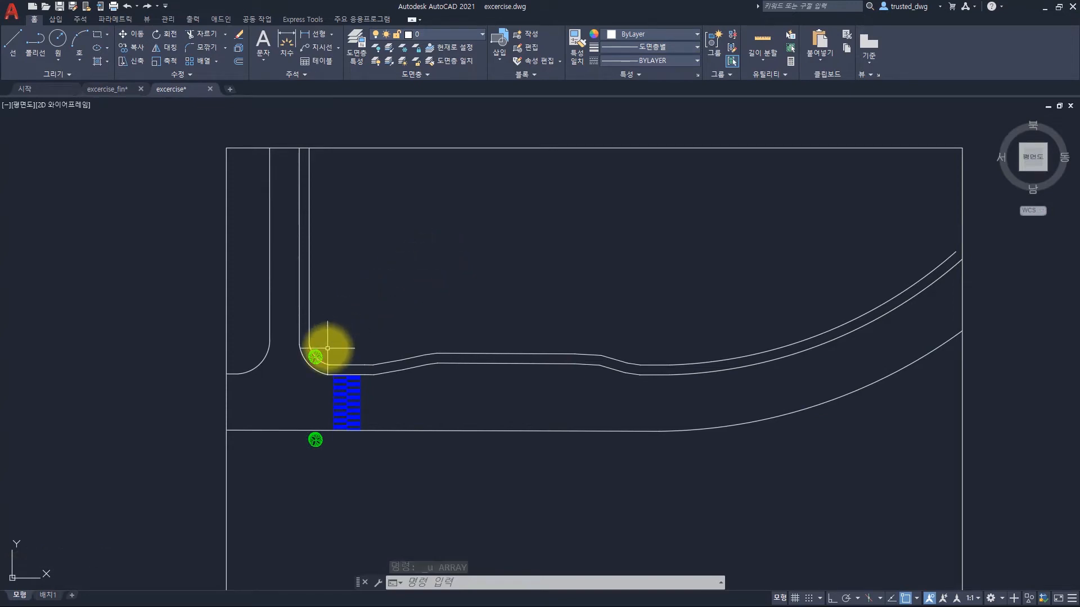
scroll(327, 348, up, 8)
click(553, 361)
click(512, 423)
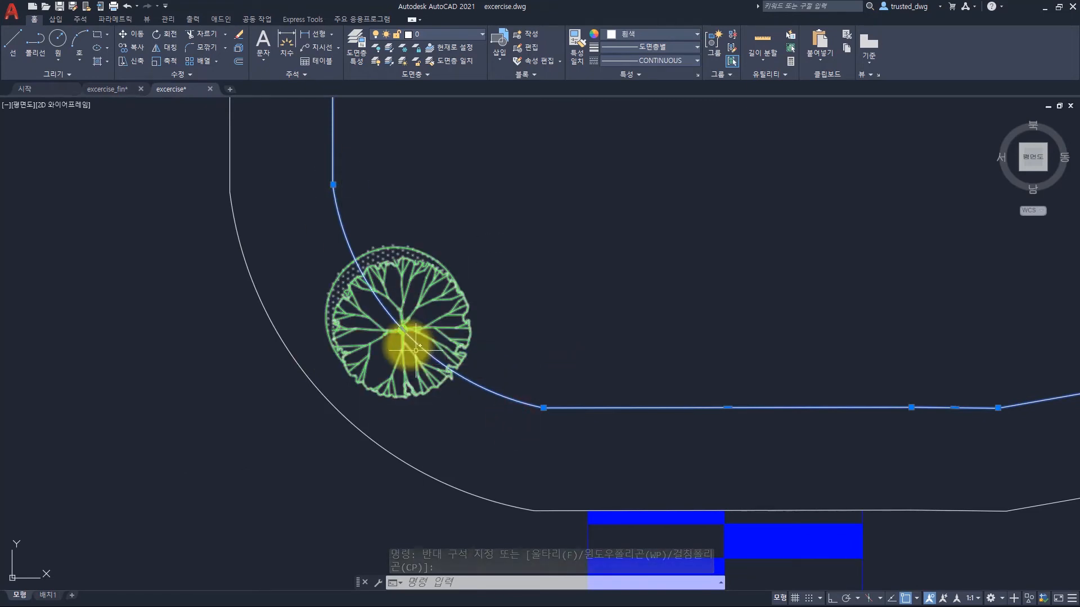
key(Escape)
key(Escape)
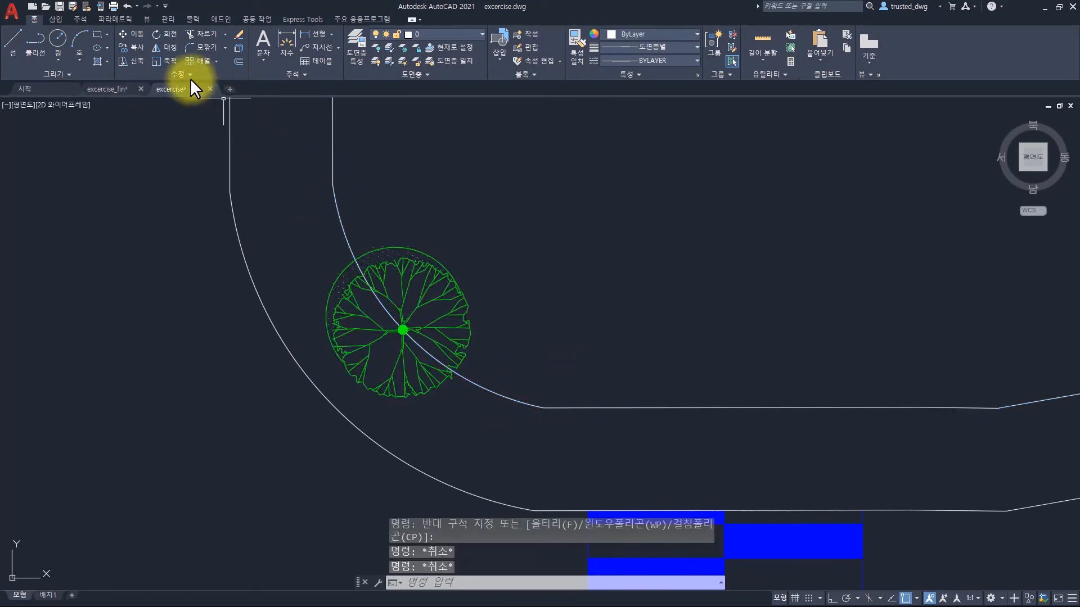
Step: Keep the additional modify commands displayed permanently, and start and cancel Break and Break at Point
click(182, 74)
click(118, 113)
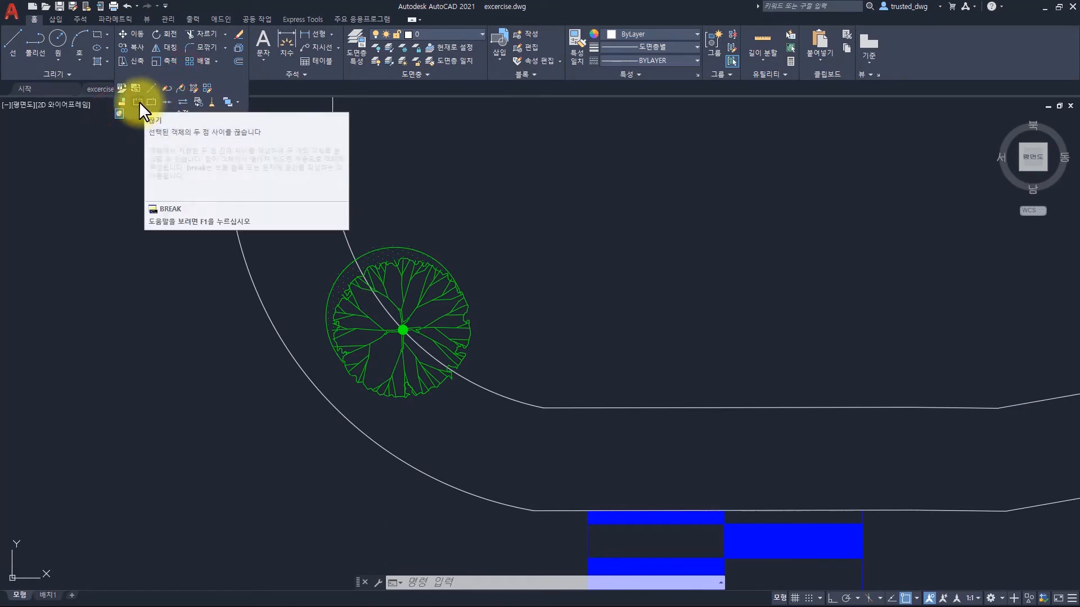
click(139, 102)
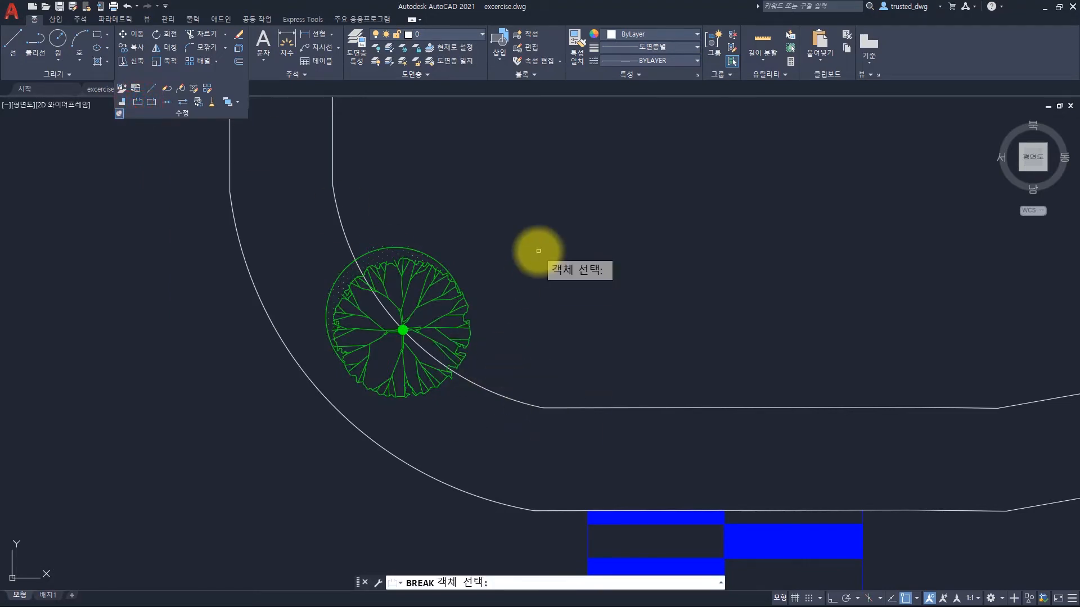
click(150, 102)
key(Escape)
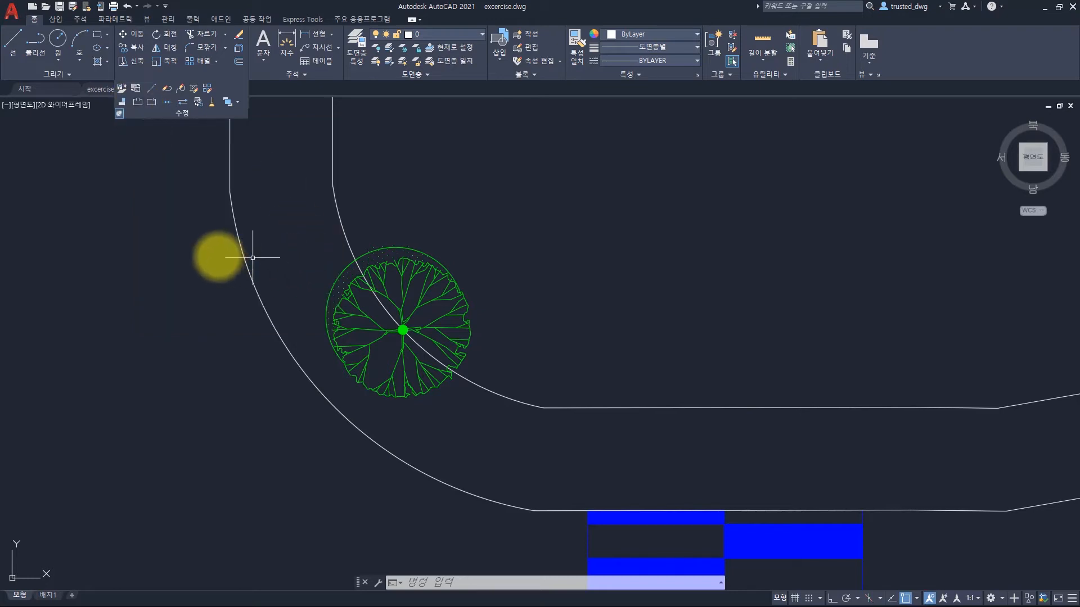
key(Escape)
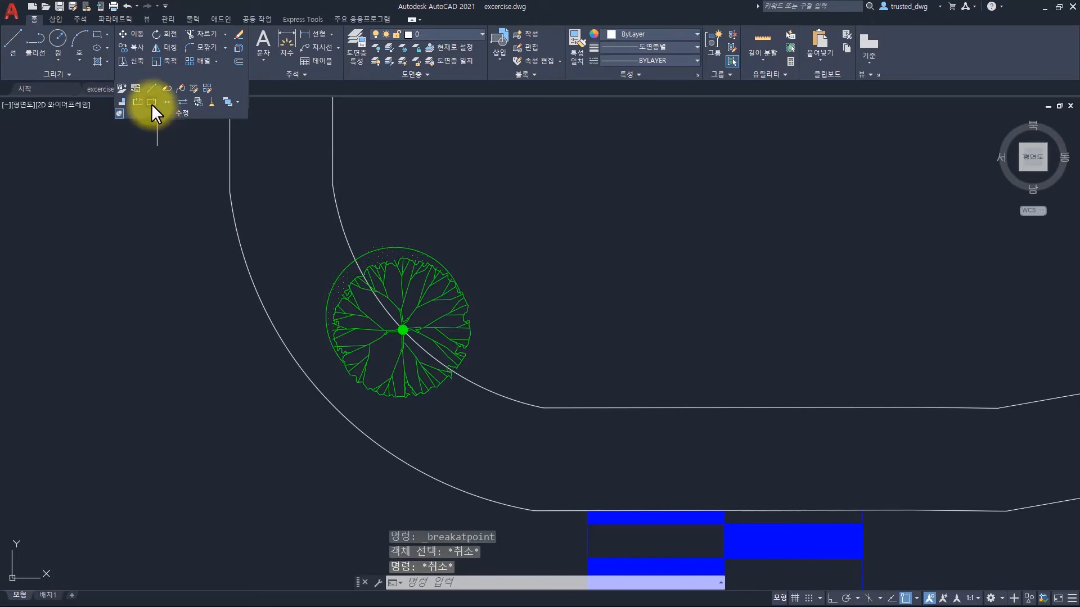
Step: Try splitting the offset line at the upper tree's insertion point with BREAKATPOINT, check the resulting piece, and undo the split
text(b)
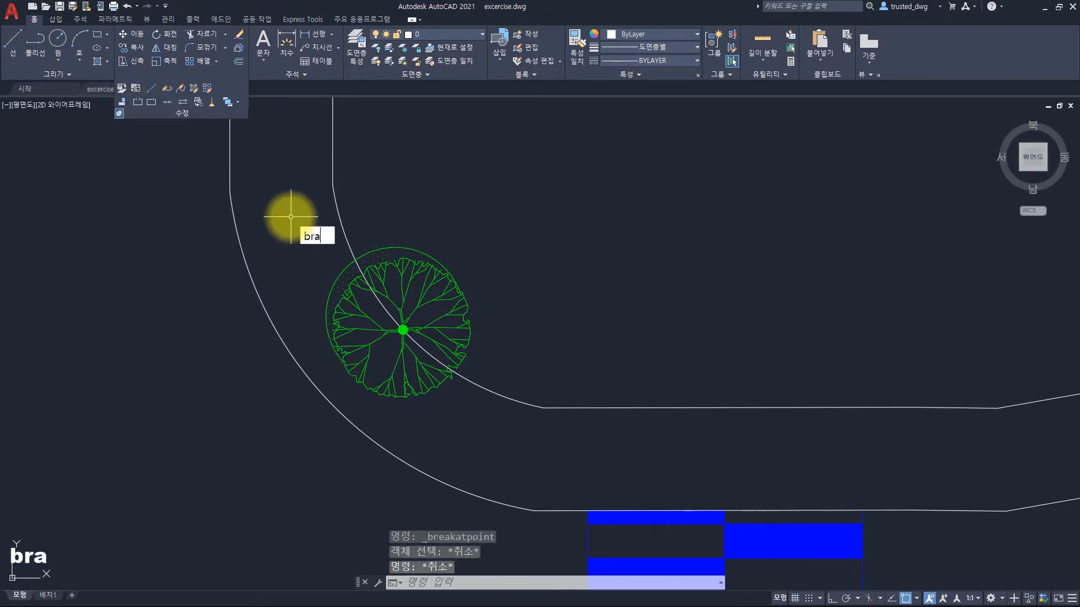
text(reakatpoi)
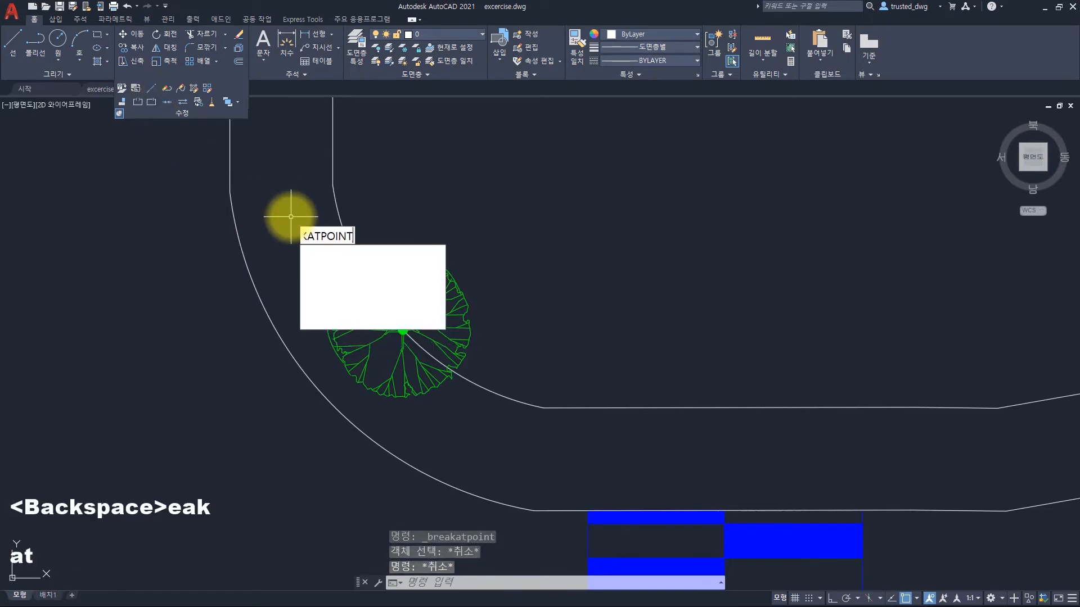
key(Return)
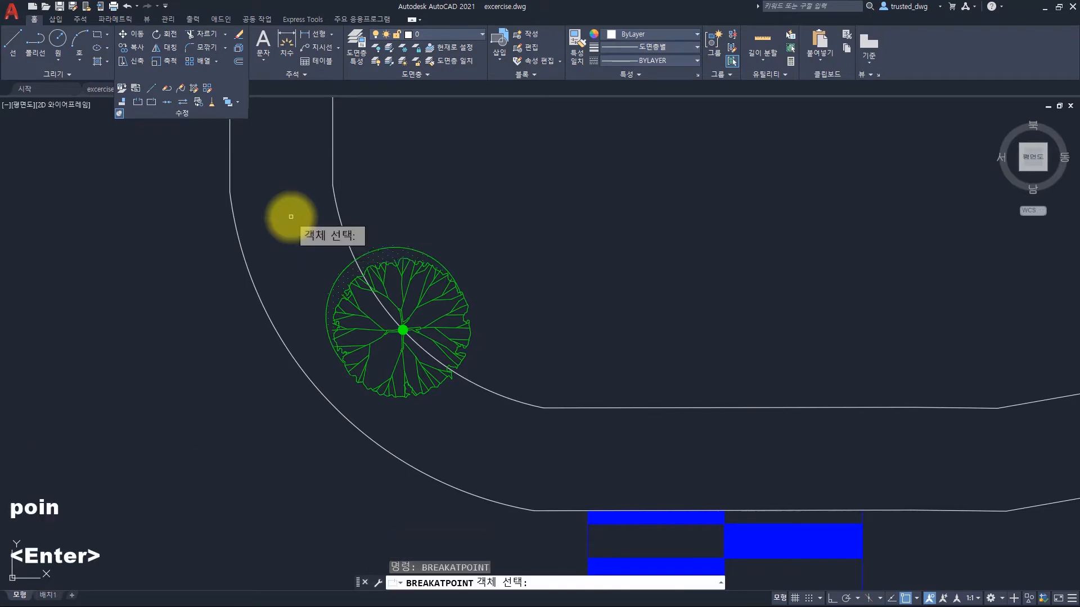
click(470, 380)
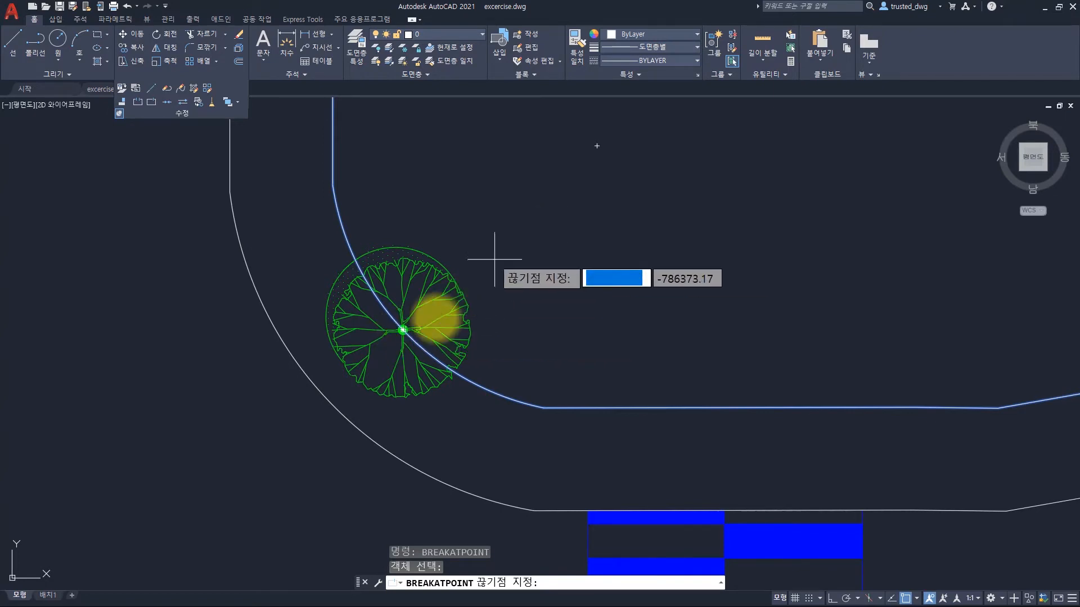
ctrl+right_click(487, 197)
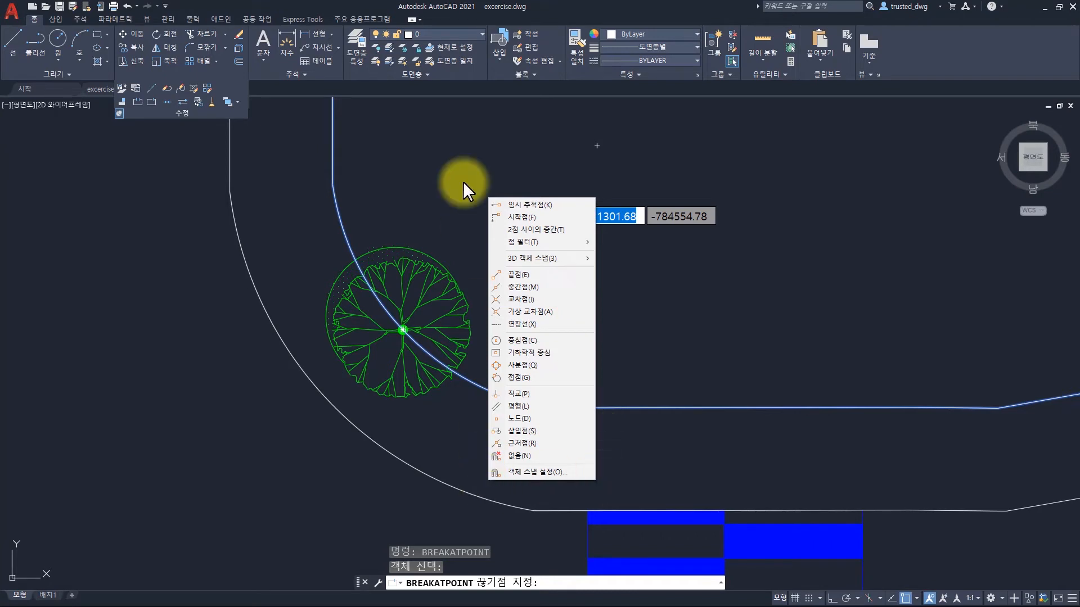
click(526, 431)
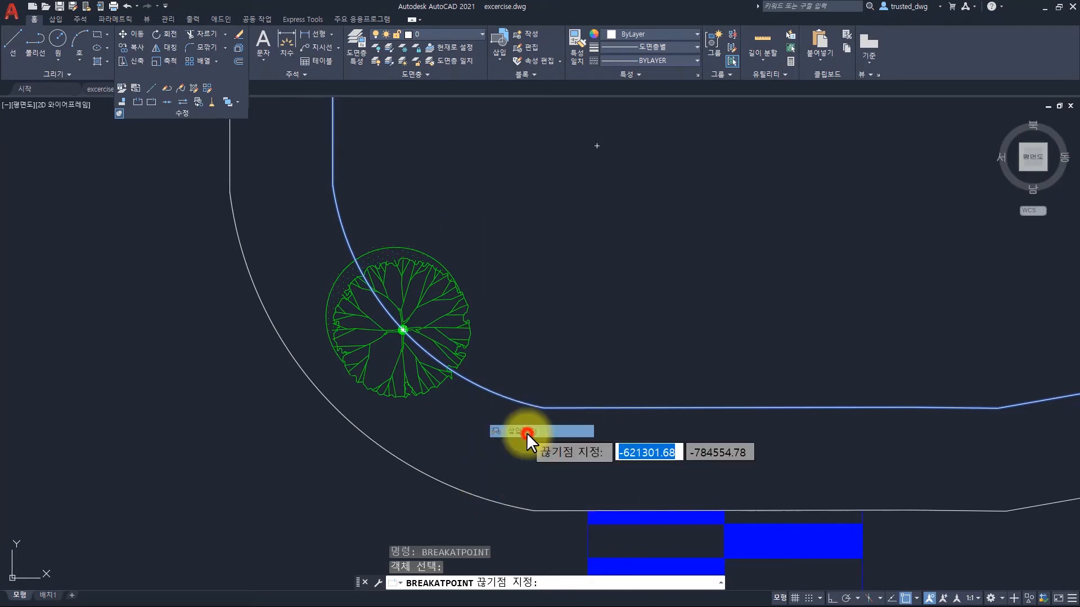
click(411, 330)
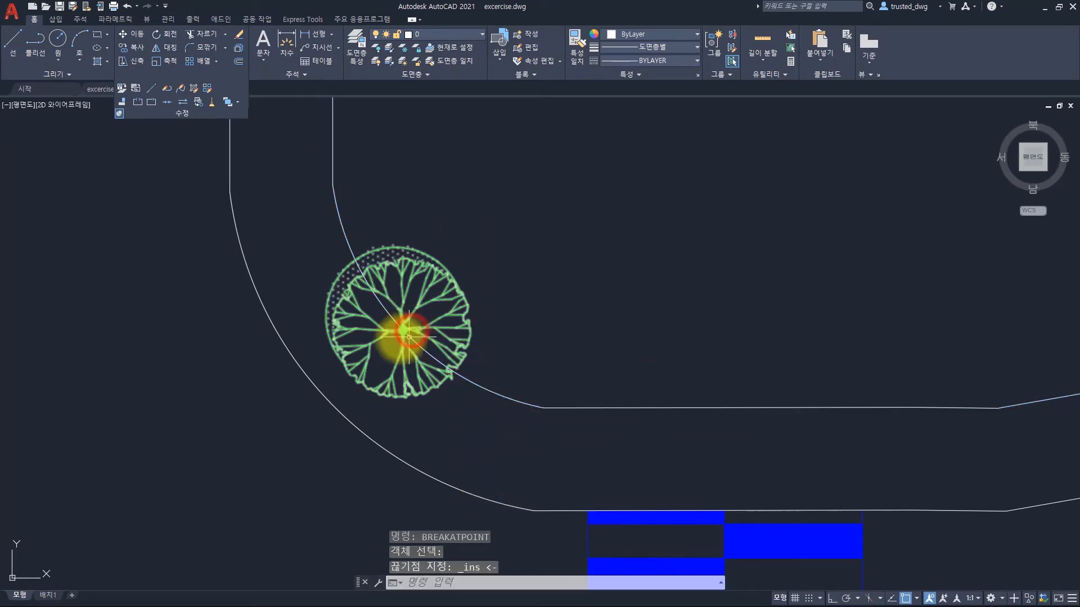
drag(528, 389, 507, 425)
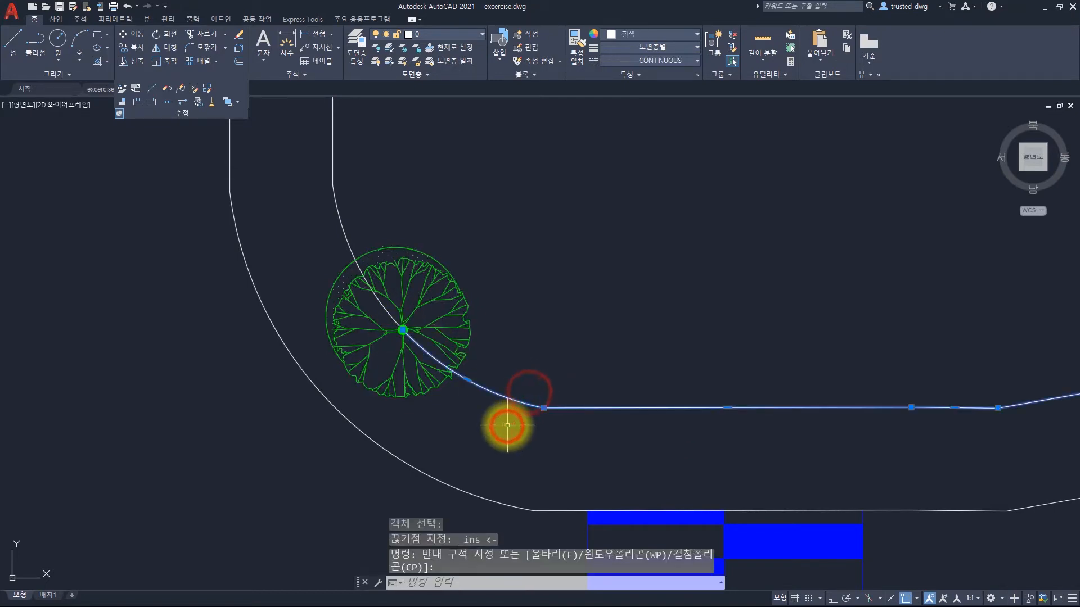
key(ctrl+z)
click(521, 361)
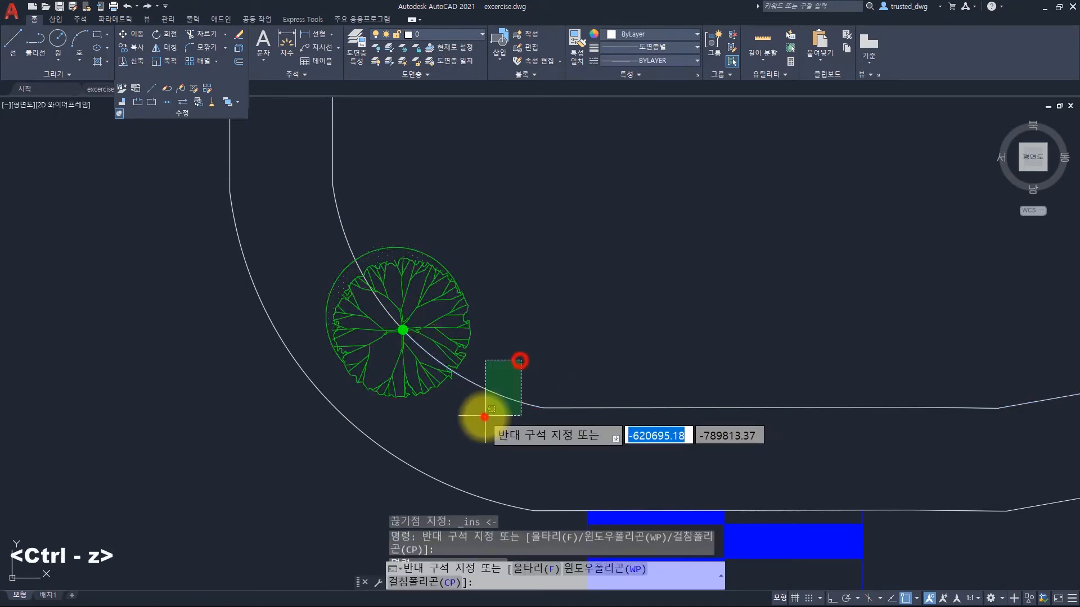
click(484, 417)
key(Escape)
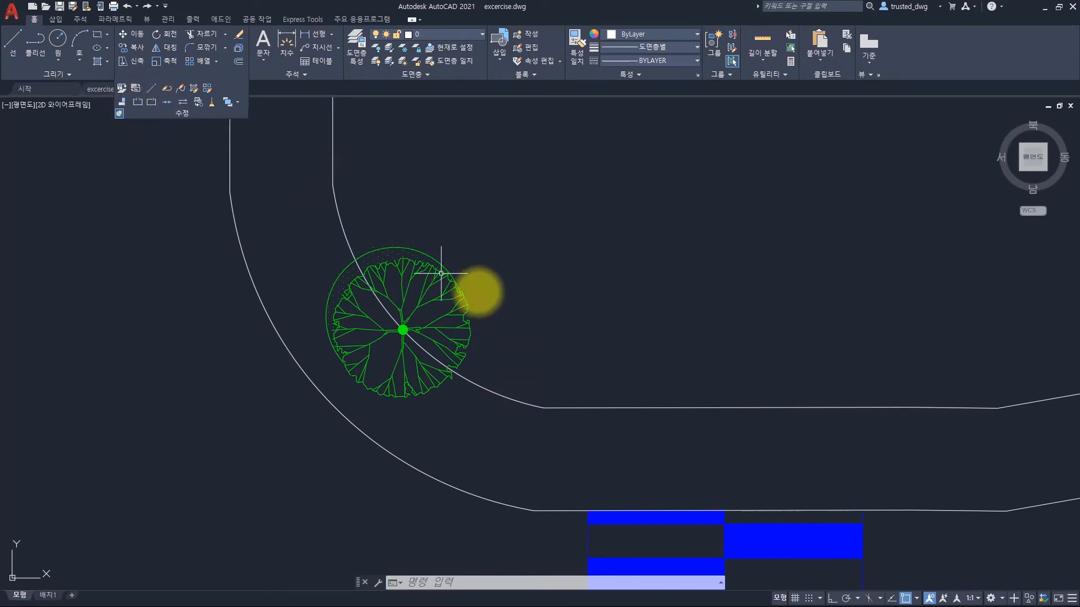
Step: Split the offset line at the upper tree's insertion point with BREAK, using the First point option, an Insert snap and second point @0,0
text(br)
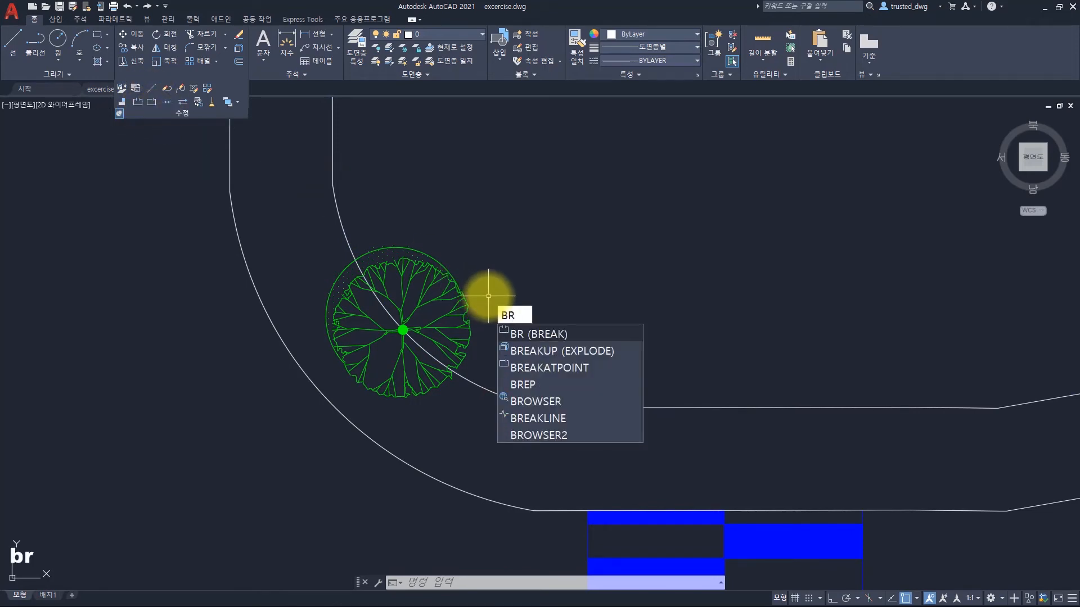
key(space)
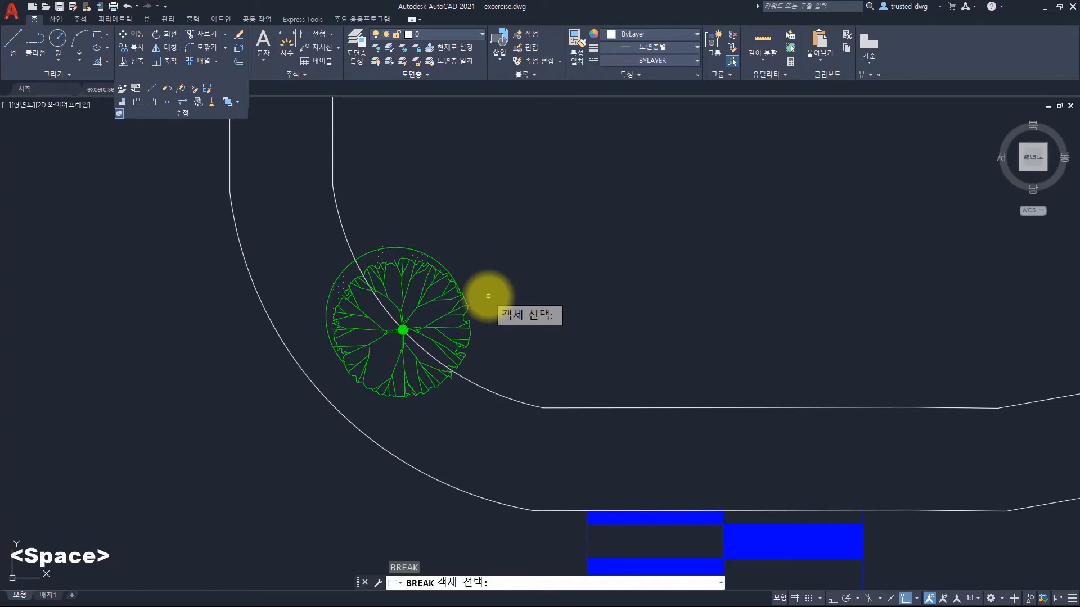
click(470, 380)
text(f)
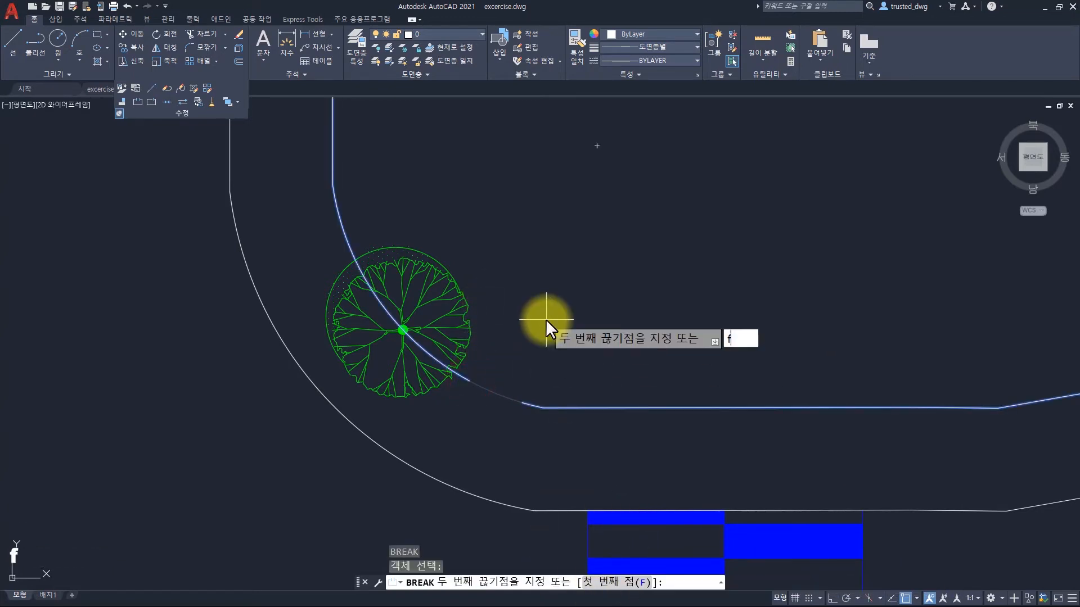
key(space)
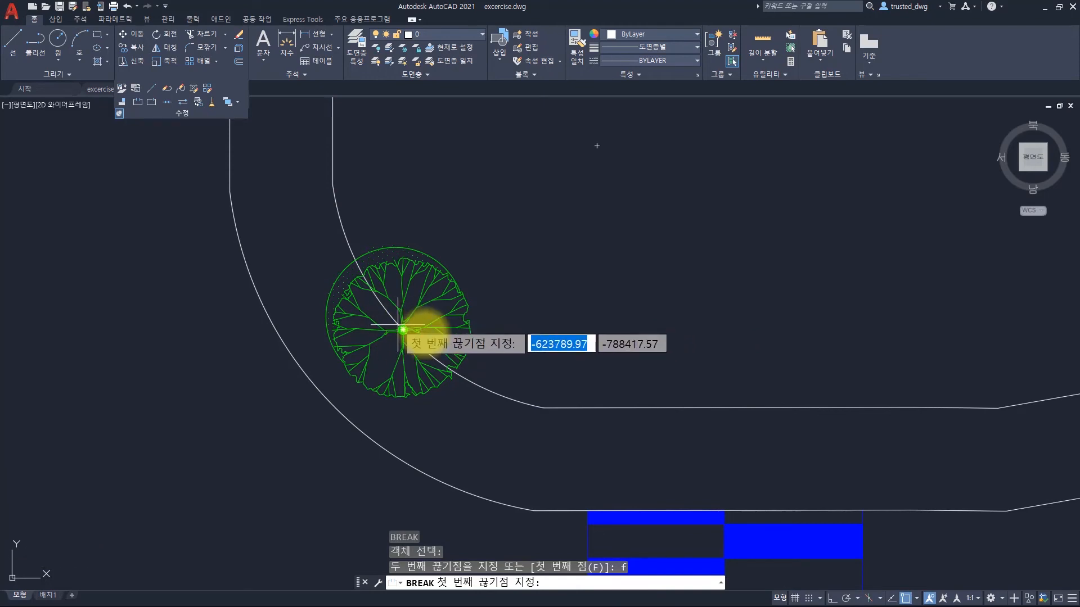
shift+right_click(483, 176)
click(515, 404)
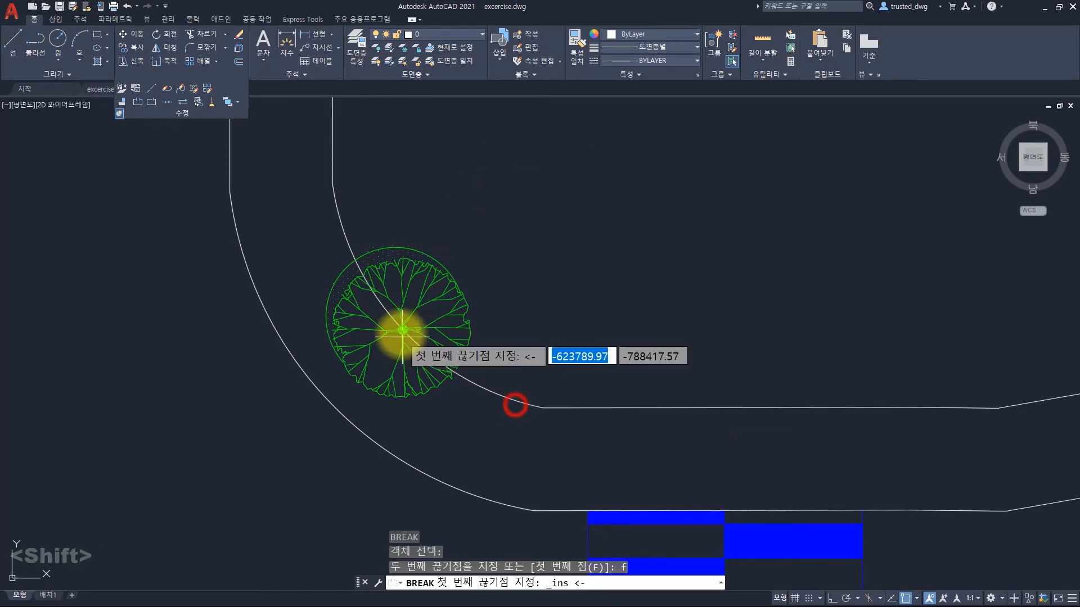
click(403, 330)
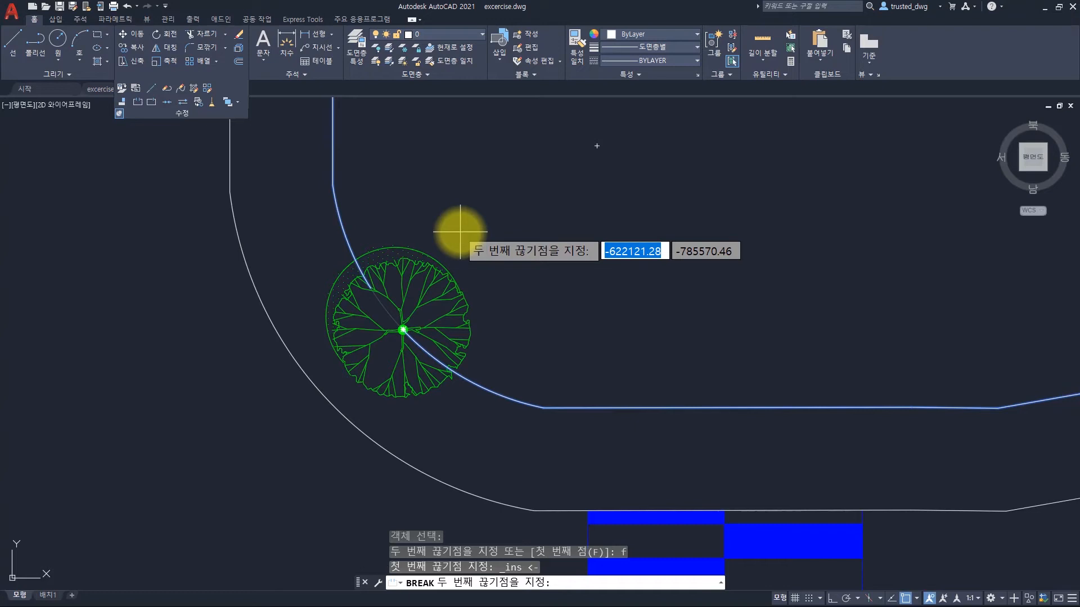
text(@0,0)
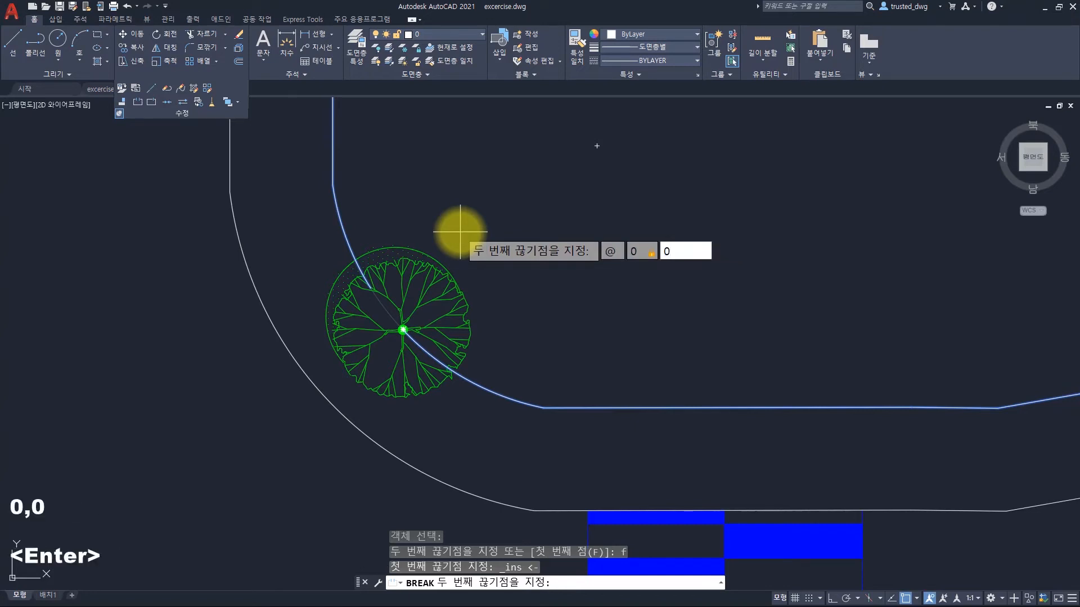
key(Return)
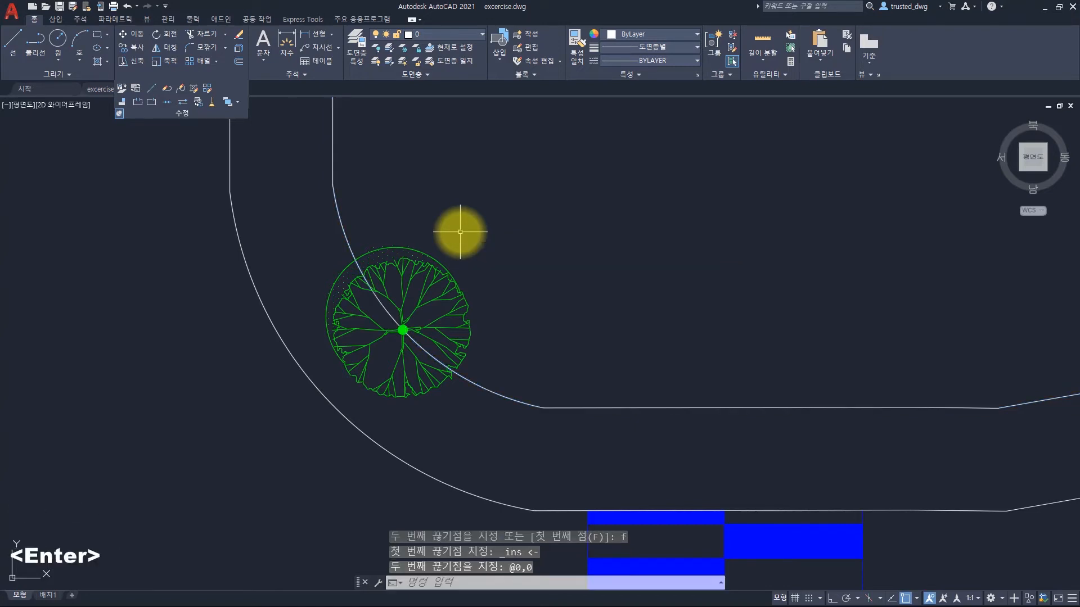
Step: Check the split by selecting the offset piece beyond the tree, stop keeping the additional modify commands displayed, and clear the selection
click(557, 370)
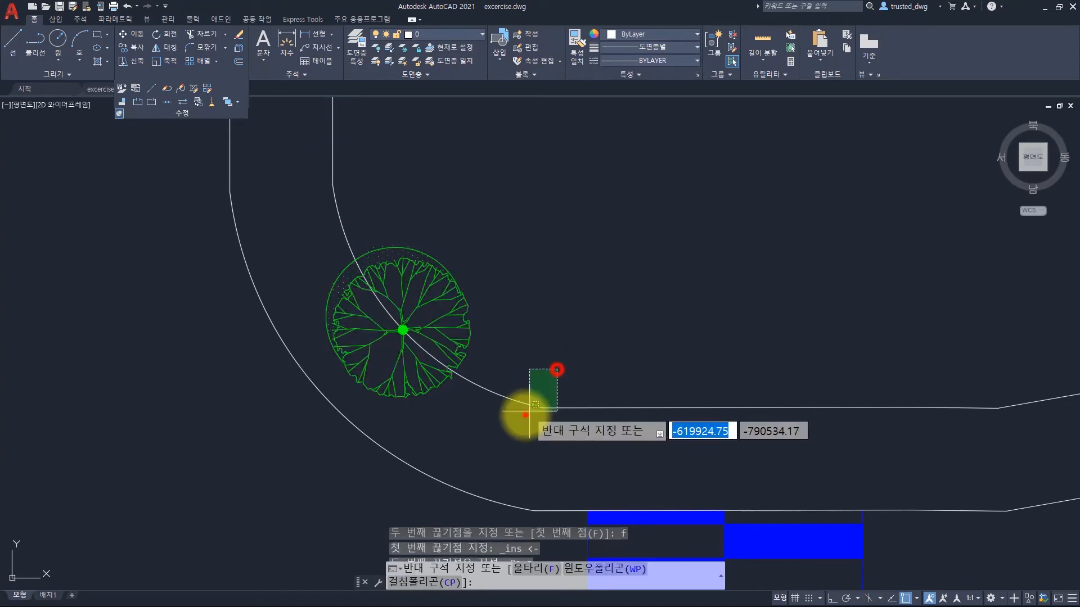
click(524, 415)
scroll(345, 225, down, 4)
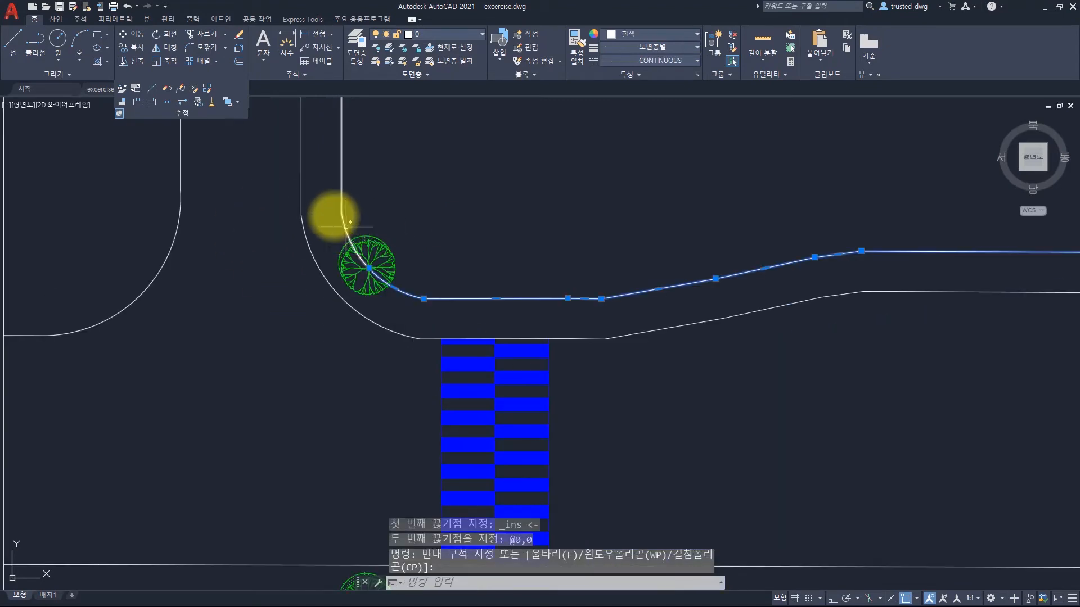
click(120, 114)
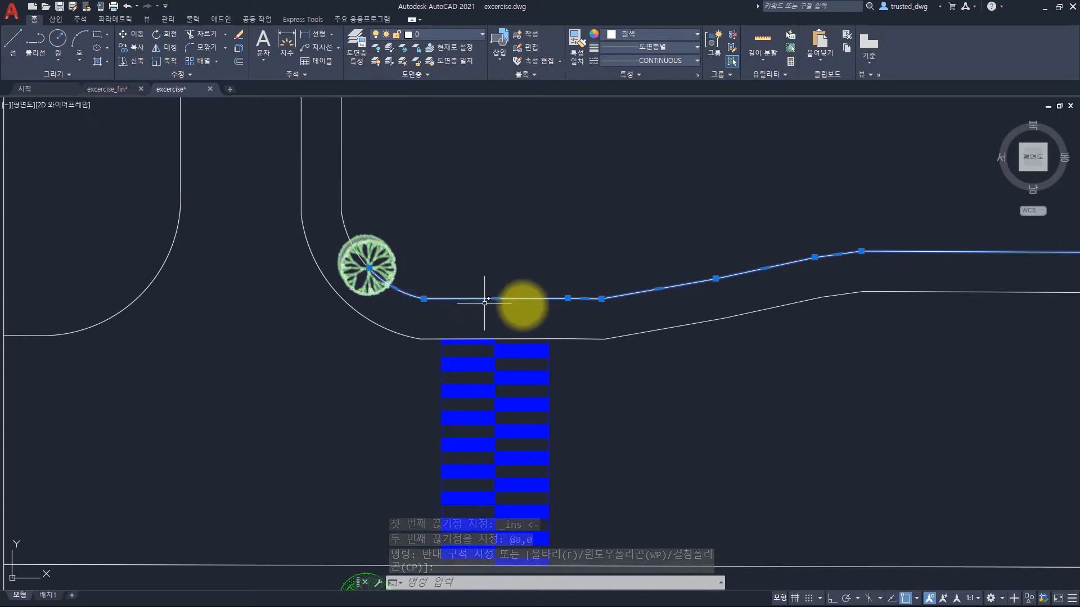
click(369, 264)
key(Escape)
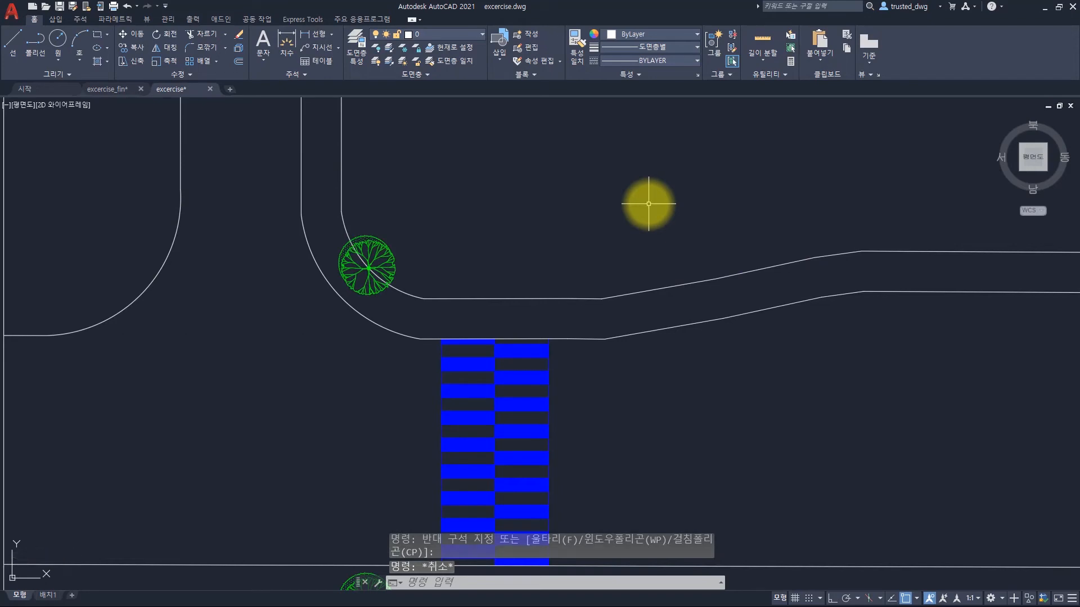
Step: Create a Path array of the upper tree along the offset piece that follows the main road from the tree eastward
text(ar)
key(space)
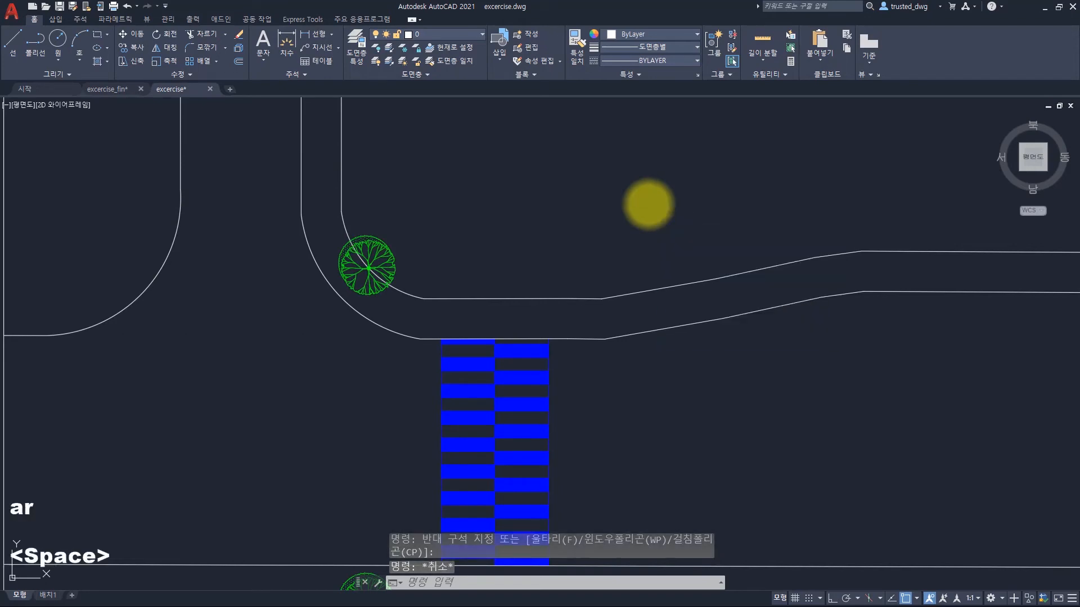
click(391, 253)
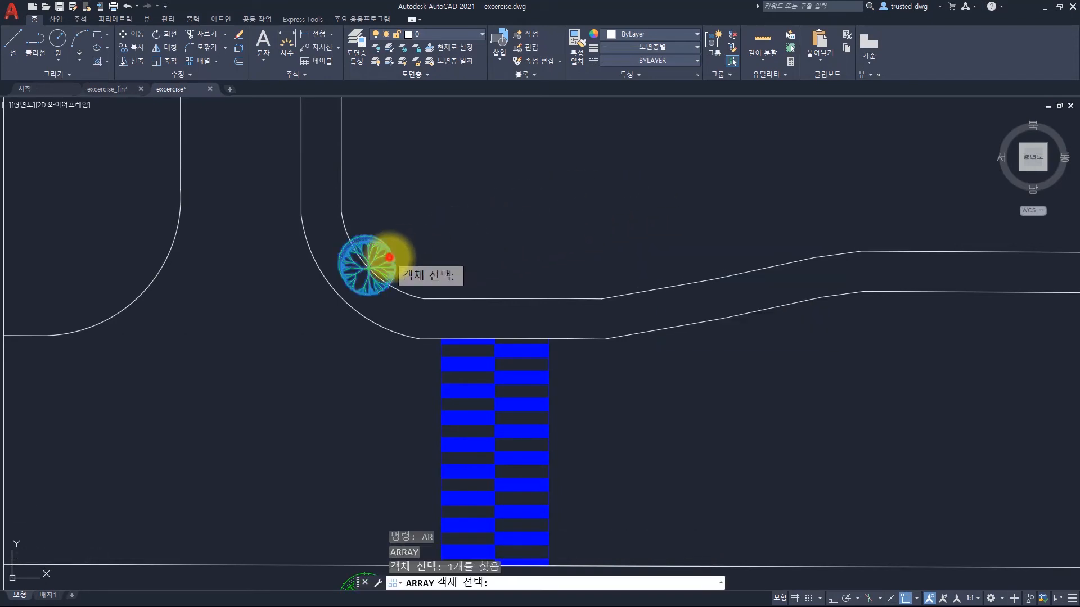
key(space)
click(492, 274)
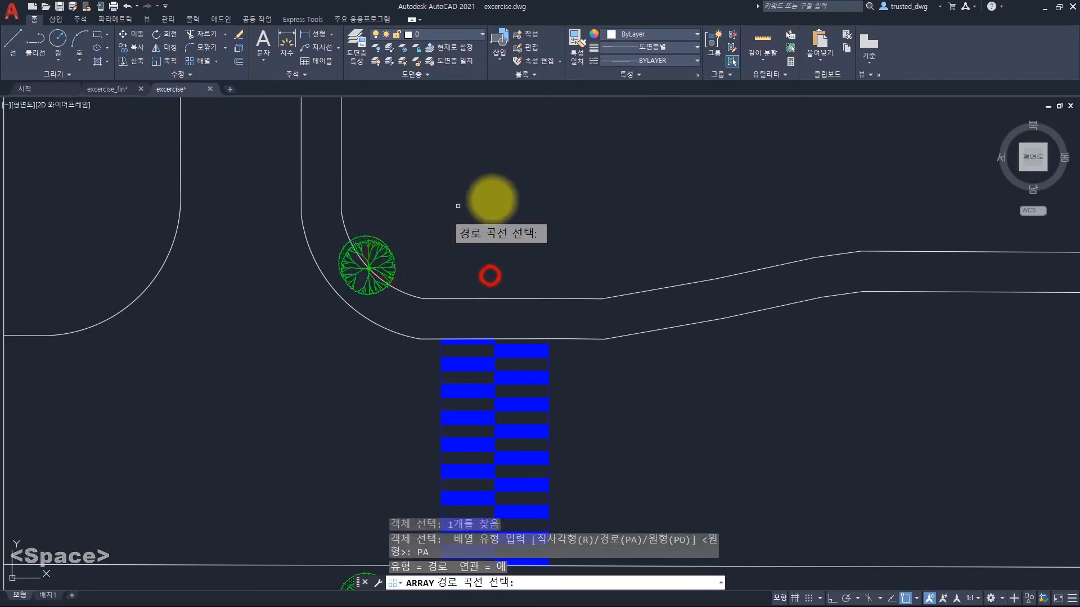
click(457, 298)
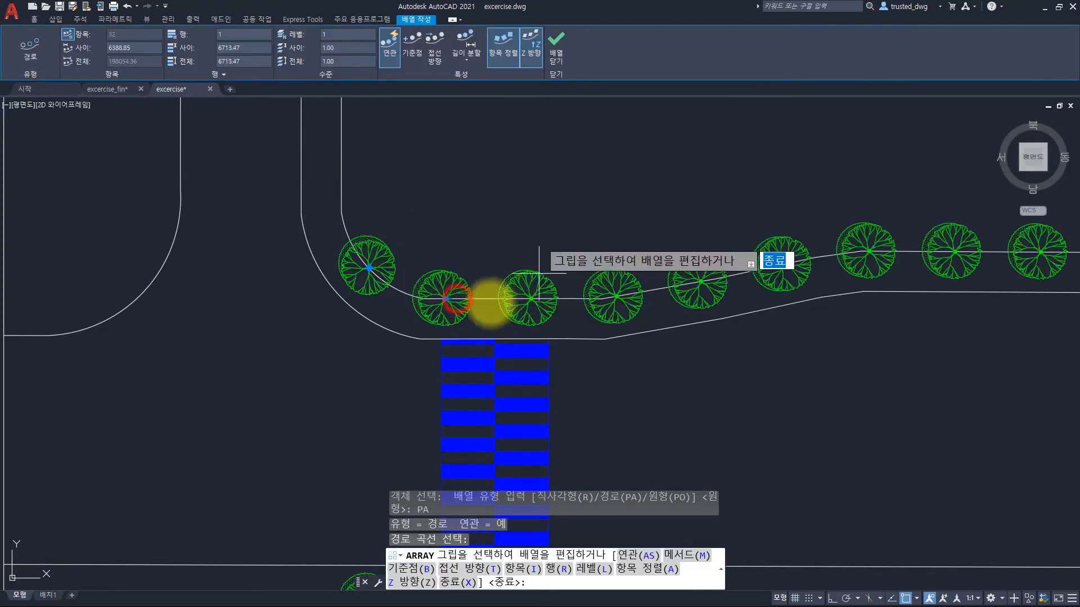
scroll(727, 197, down, 4)
scroll(355, 283, up, 2)
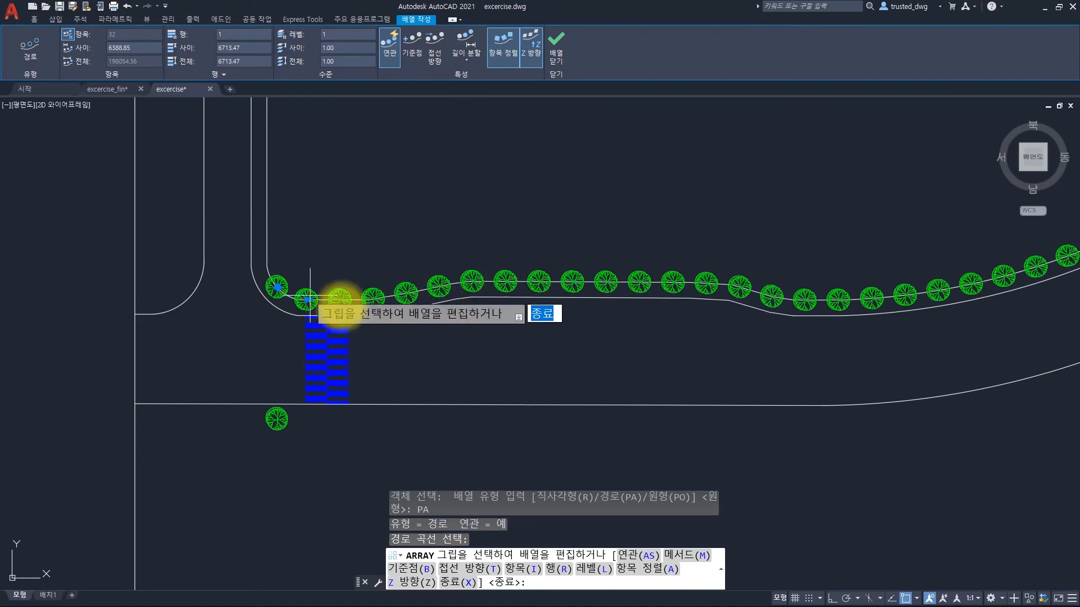
scroll(809, 220, down, 2)
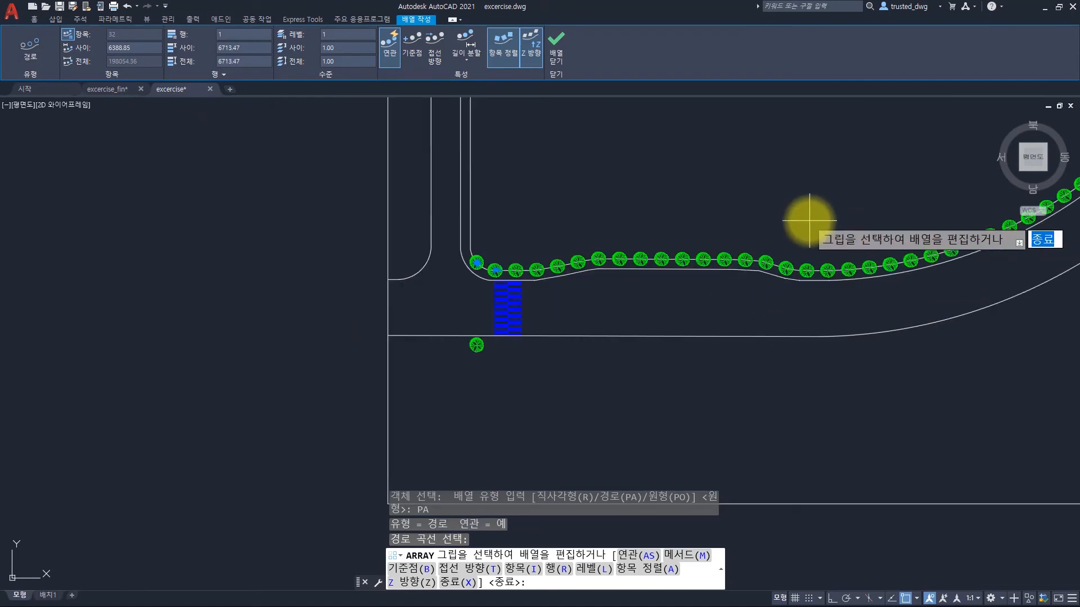
middle_drag(820, 203, 633, 285)
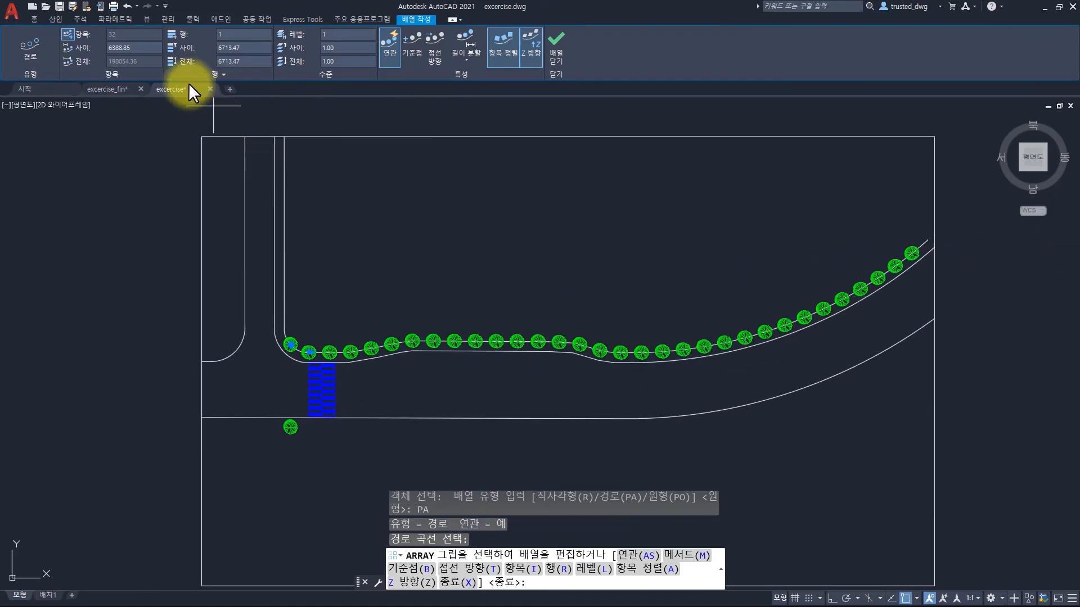
Step: Set the spacing between the arrayed trees to 8000 and finish the array
click(145, 48)
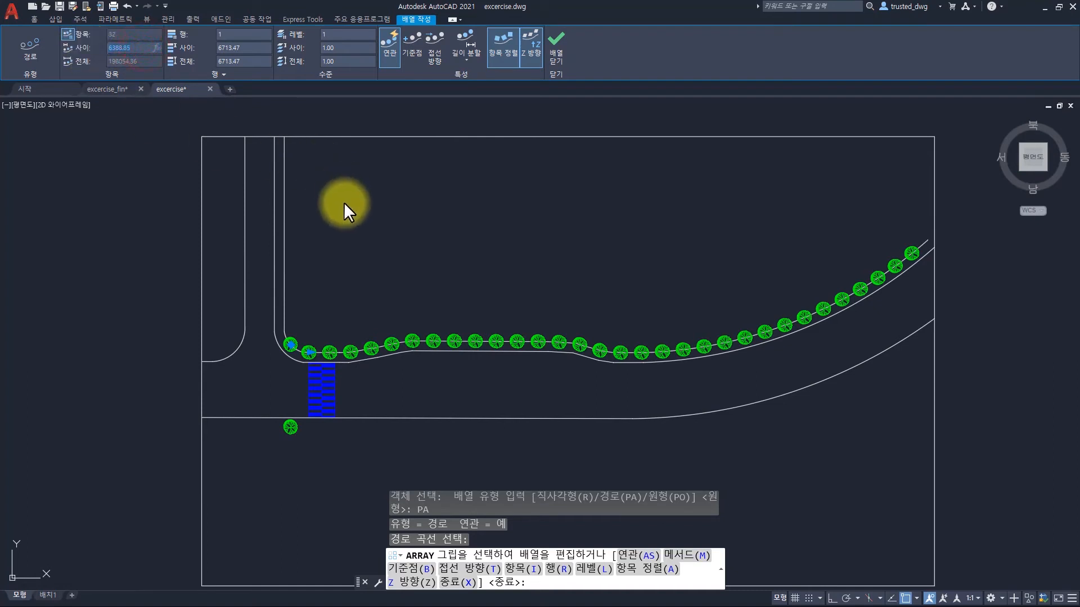
key(Return)
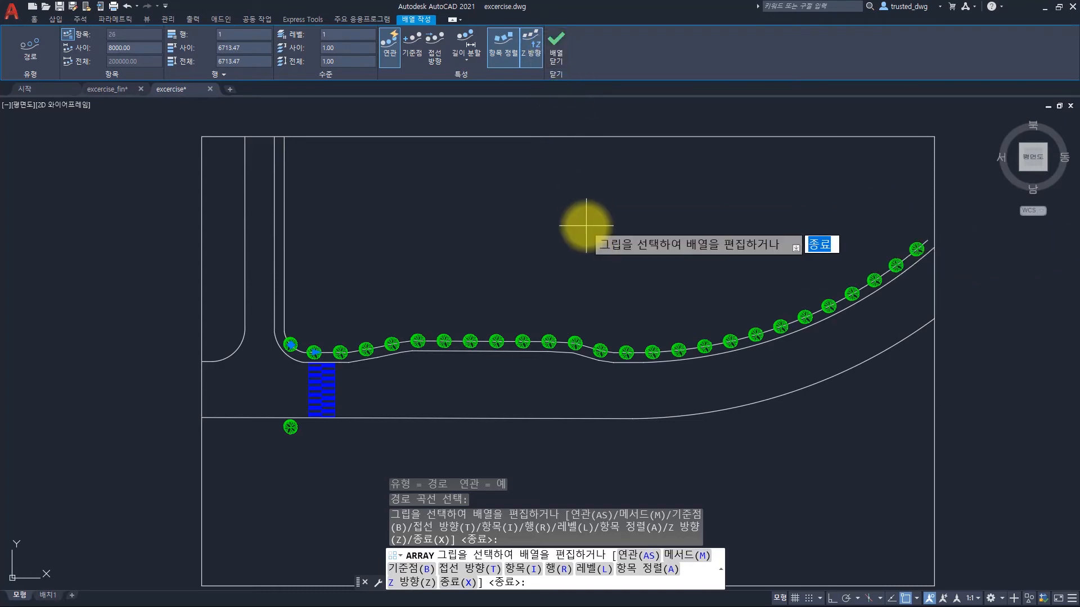
key(space)
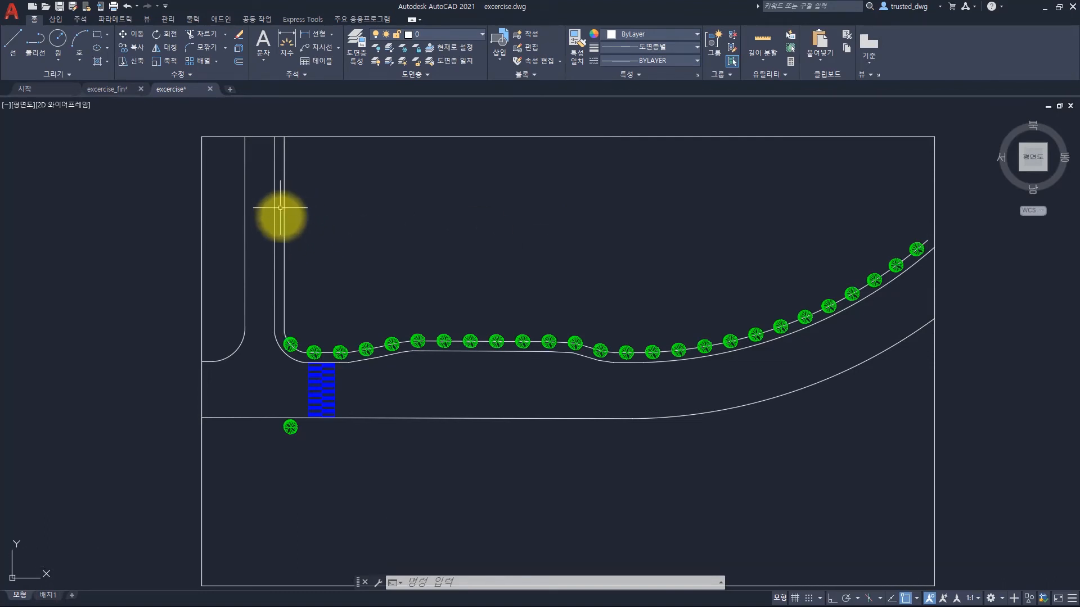
Step: Explode the tree array along the main road into individual trees
click(292, 344)
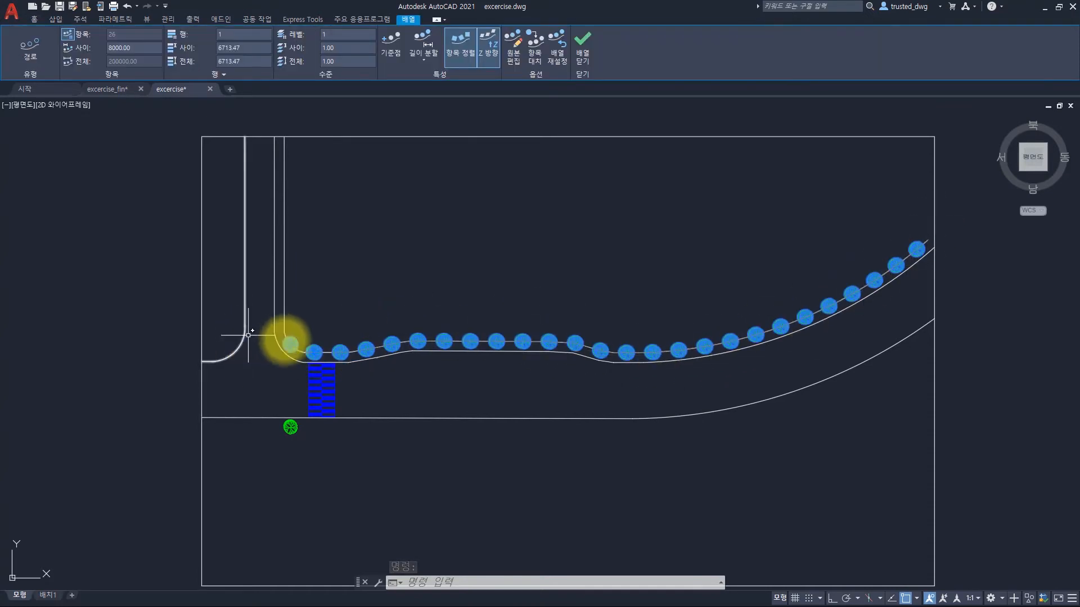
text(x)
key(space)
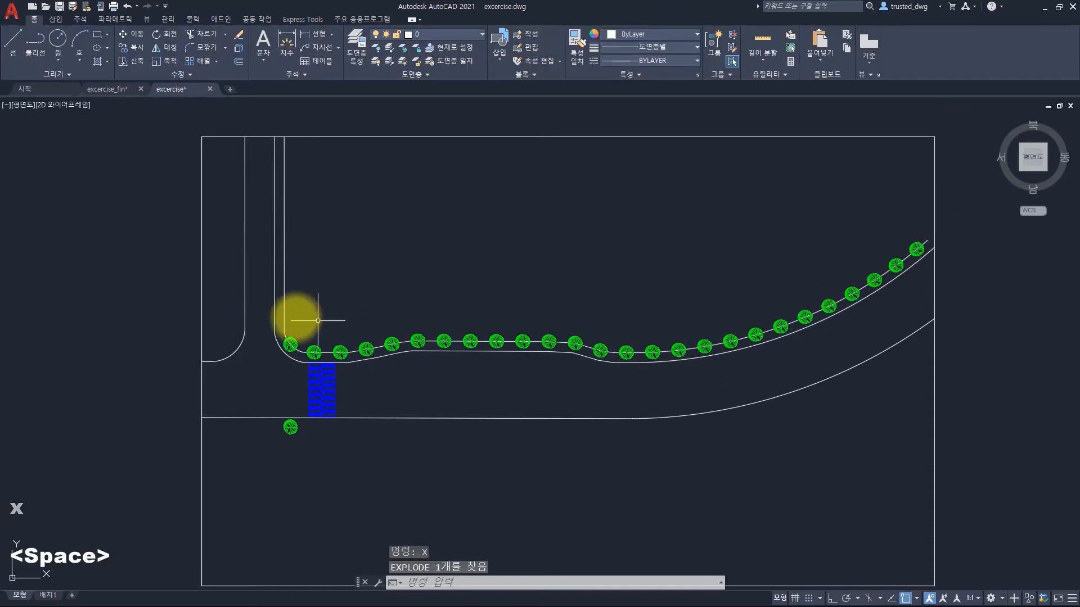
Step: Create a Path array of the corner tree along the other offset piece, running up the vertical side road
click(290, 344)
text(ar)
key(space)
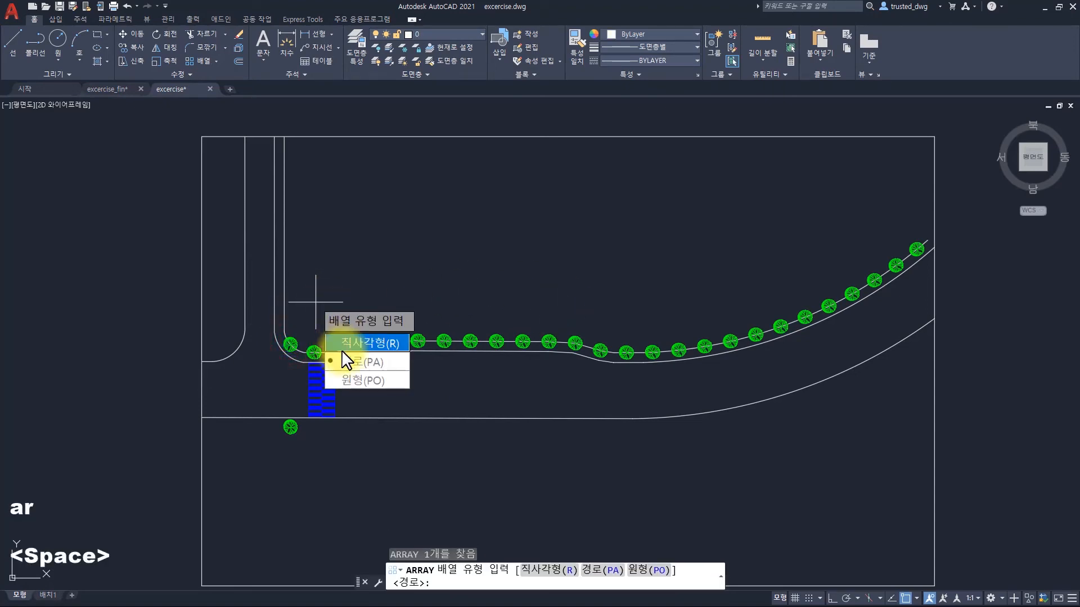
click(341, 360)
click(284, 253)
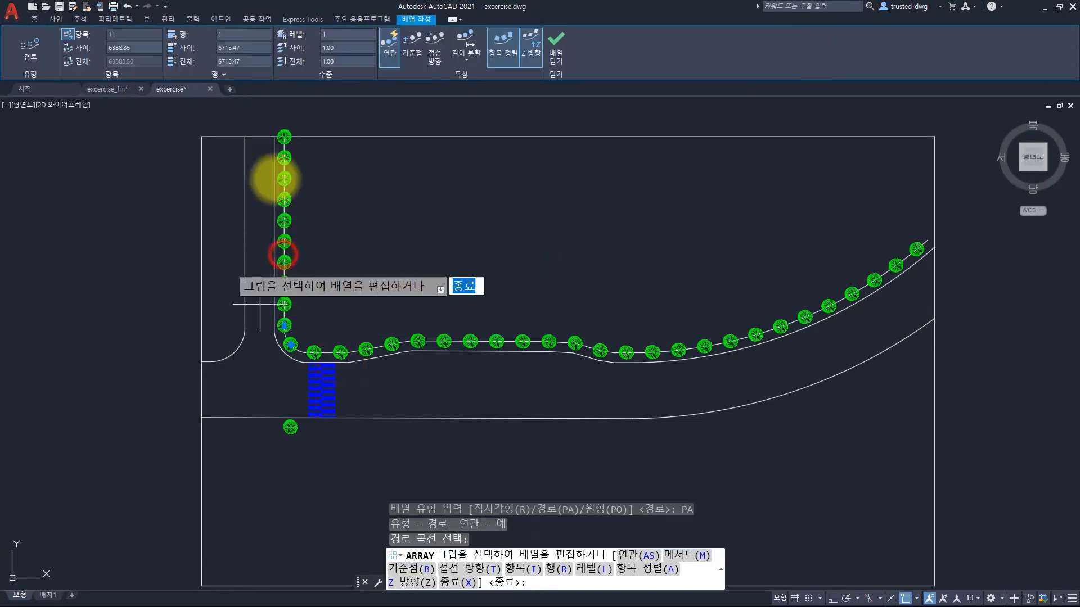
Step: Set the tree spacing along the vertical offset piece to 8000 and finish the array
click(141, 47)
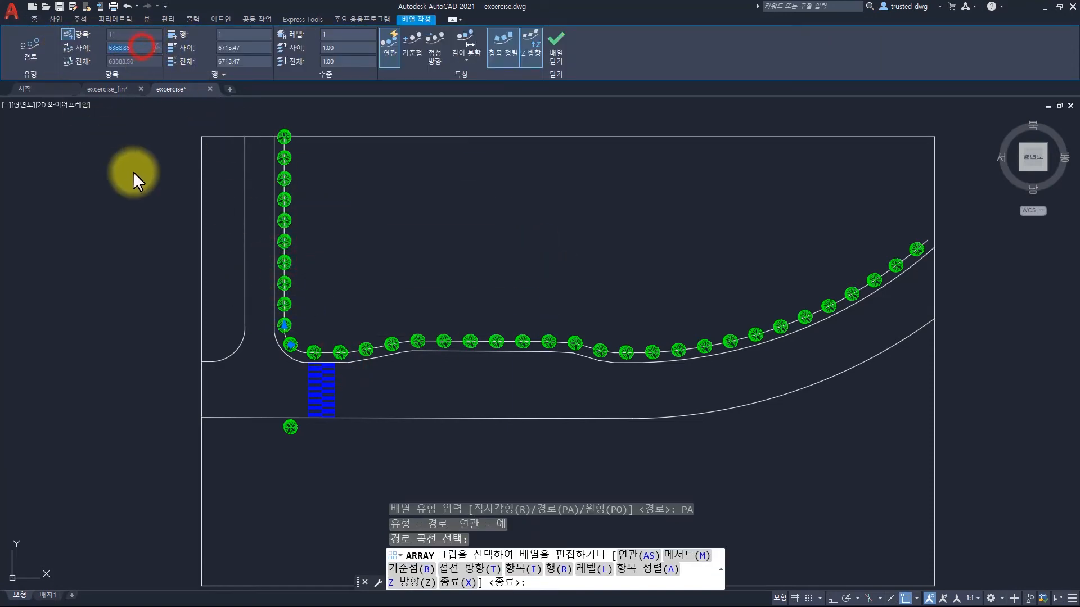
text(8000)
key(Return)
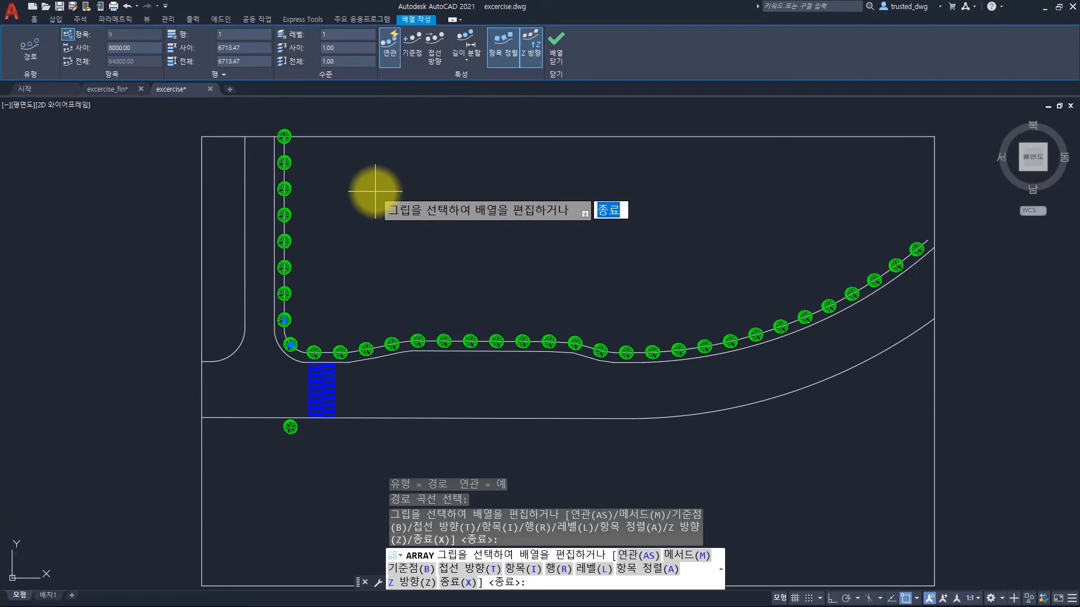
key(space)
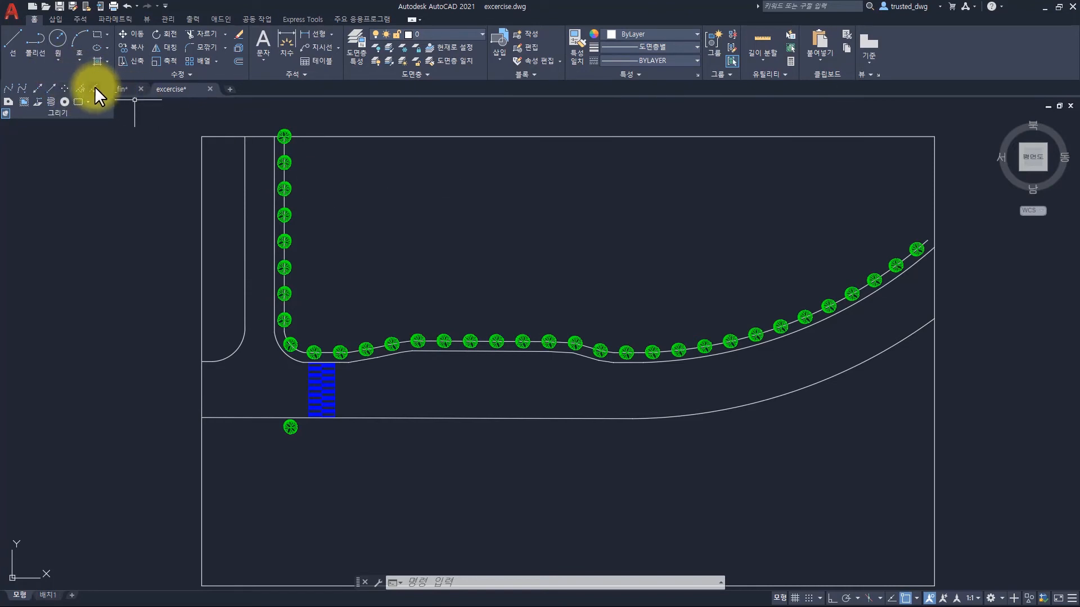
Step: Draw a long, nearly horizontal line in the empty area below the road, beneath the lower tree
middle_drag(453, 375, 444, 314)
key(Escape)
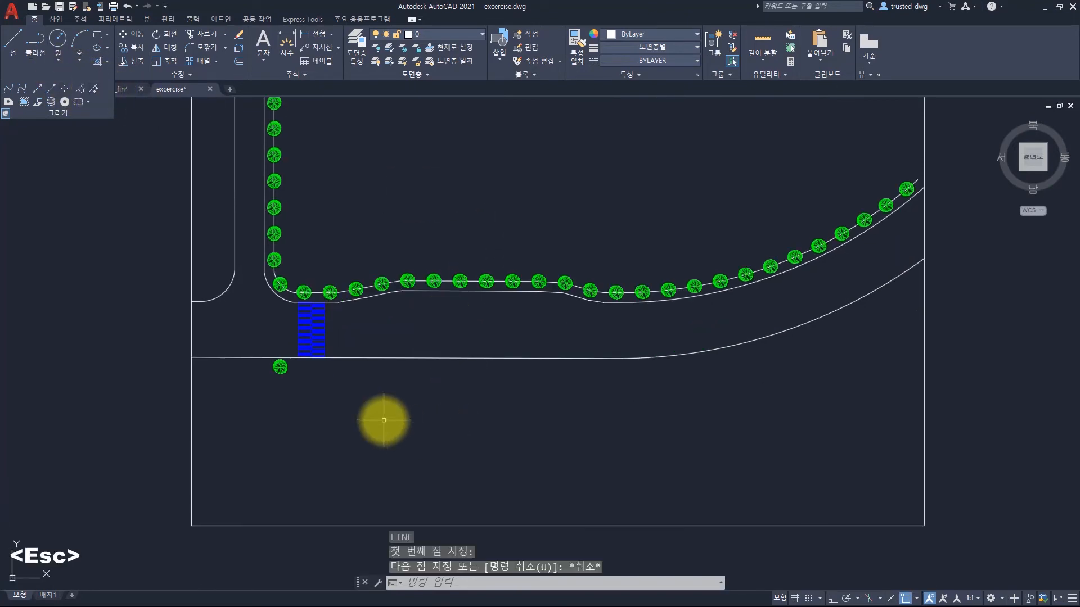
text(l)
key(space)
click(272, 406)
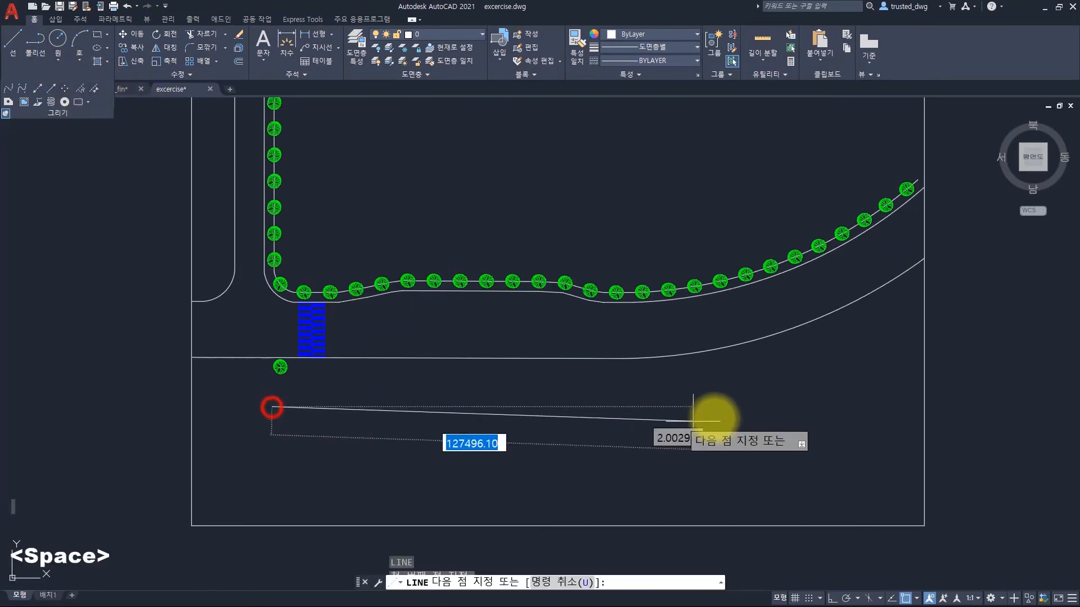
click(743, 415)
key(space)
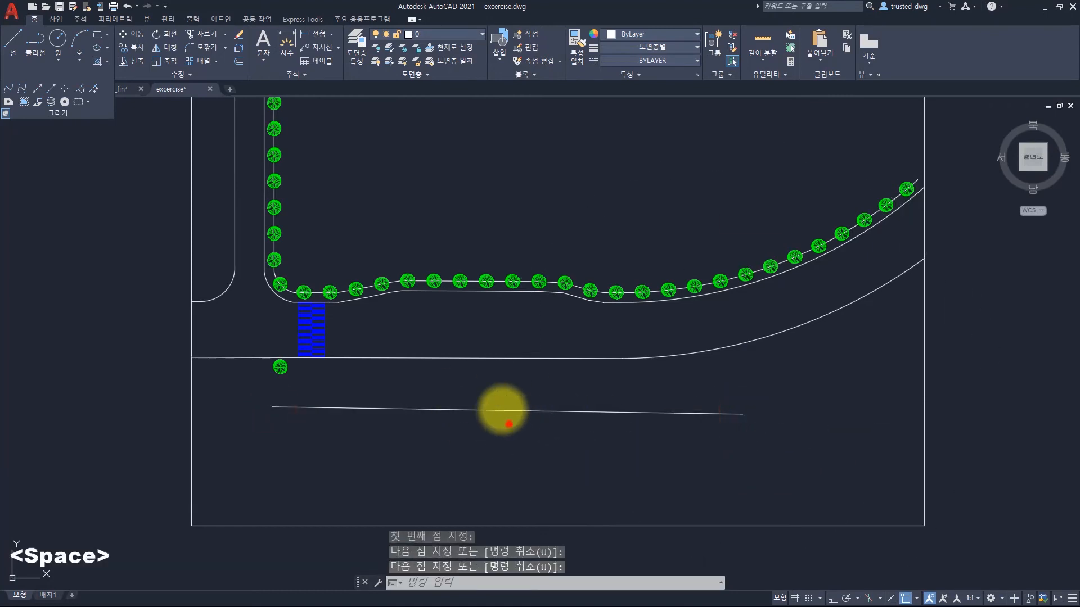
Step: Use Measure with the block "tree", aligned to the object, at 8000 segment length along the line below the road
click(509, 425)
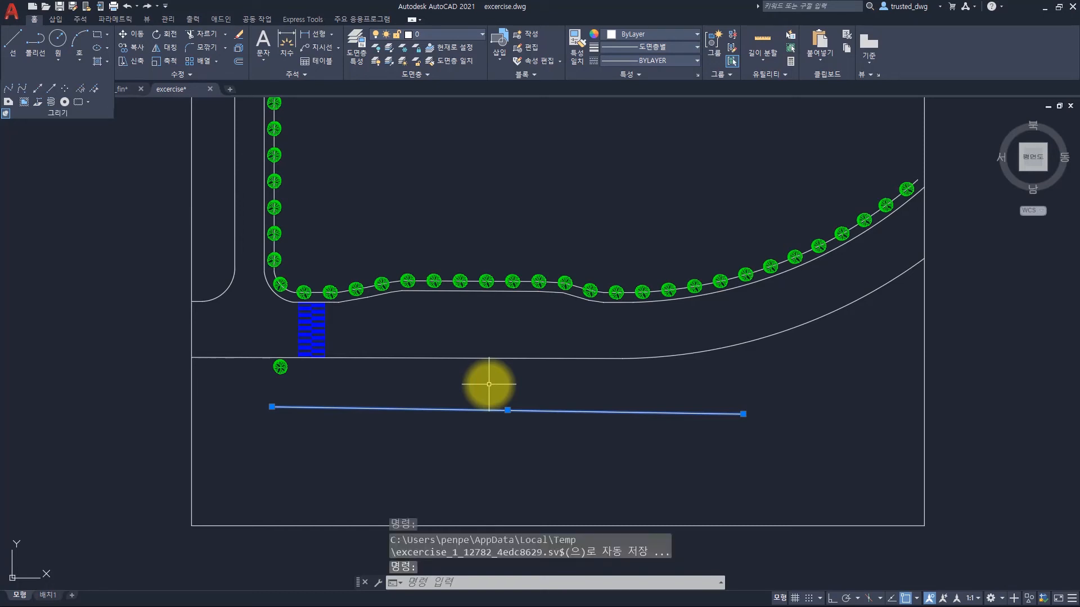
key(Escape)
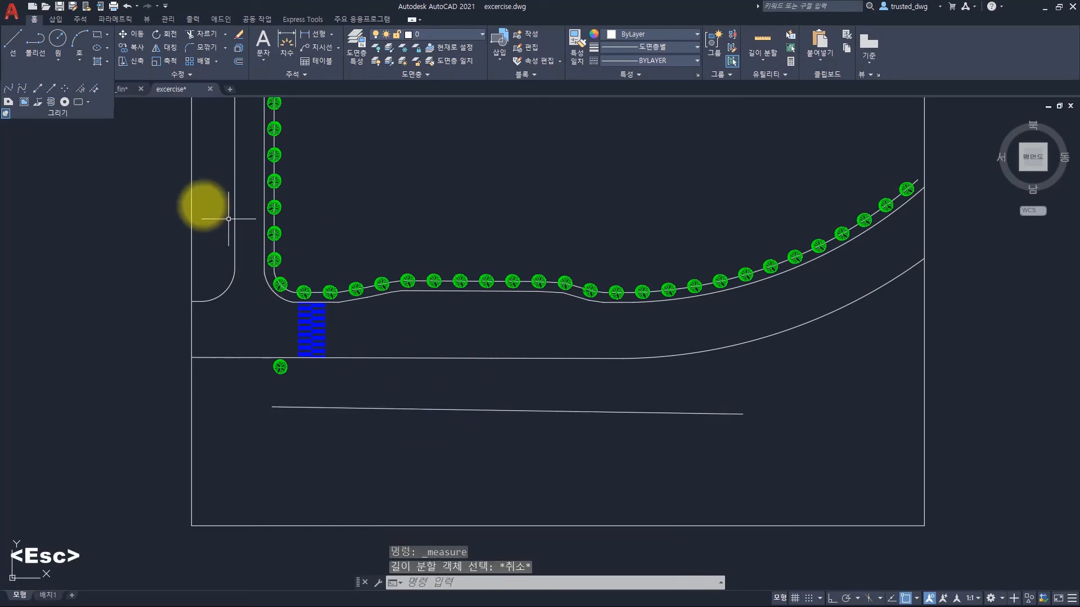
click(96, 89)
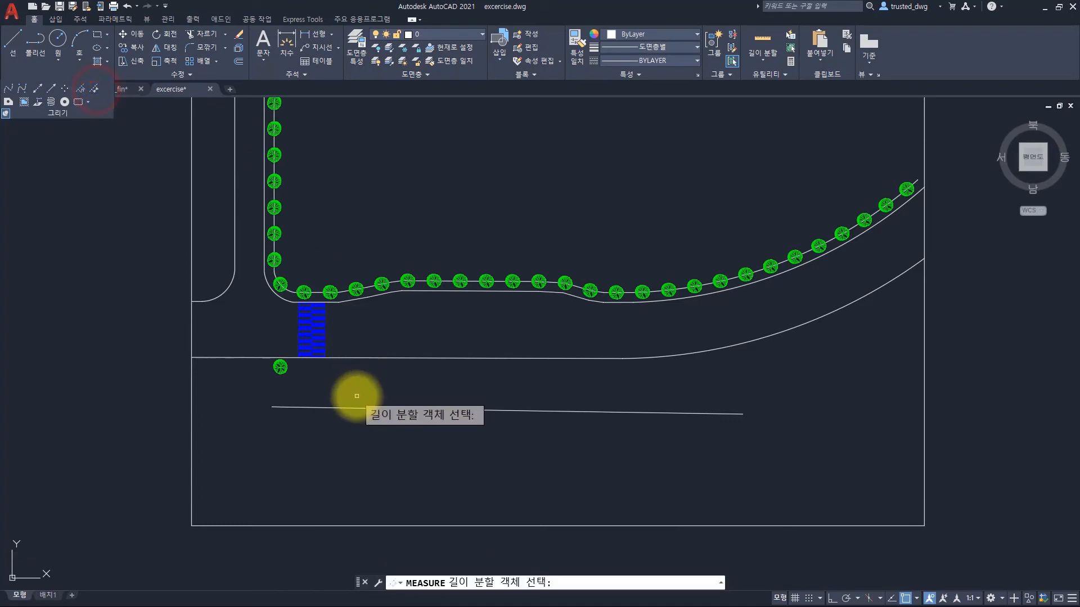
click(315, 407)
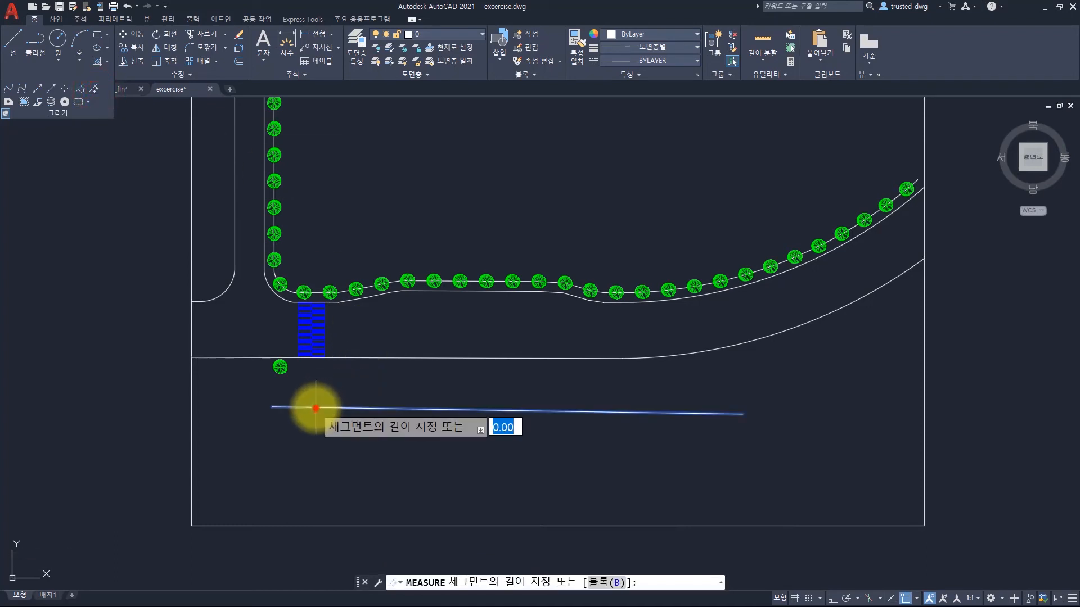
click(600, 583)
text(tree)
key(Return)
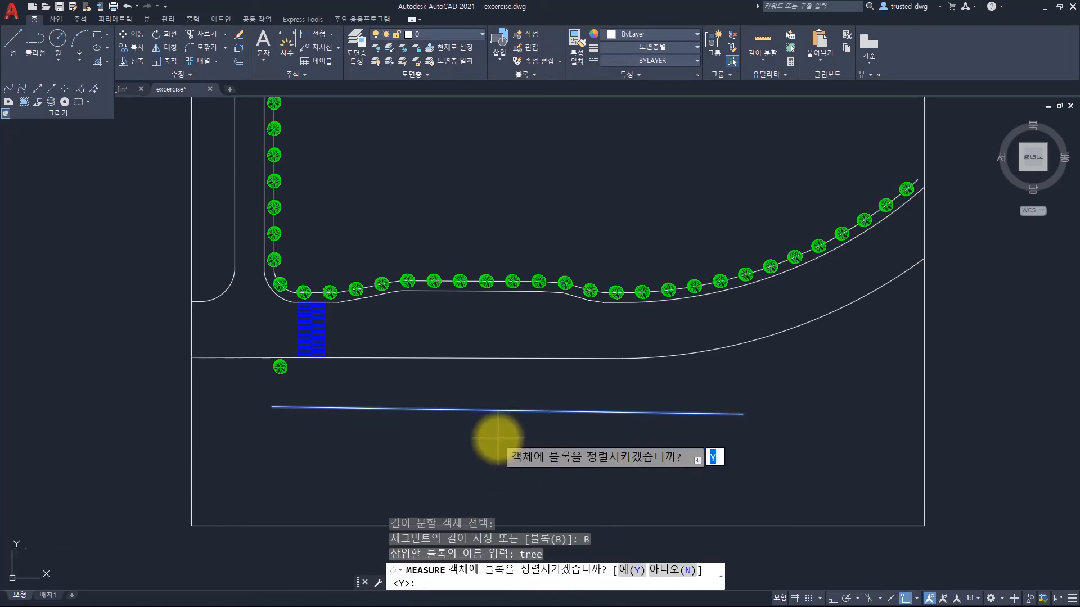
click(633, 570)
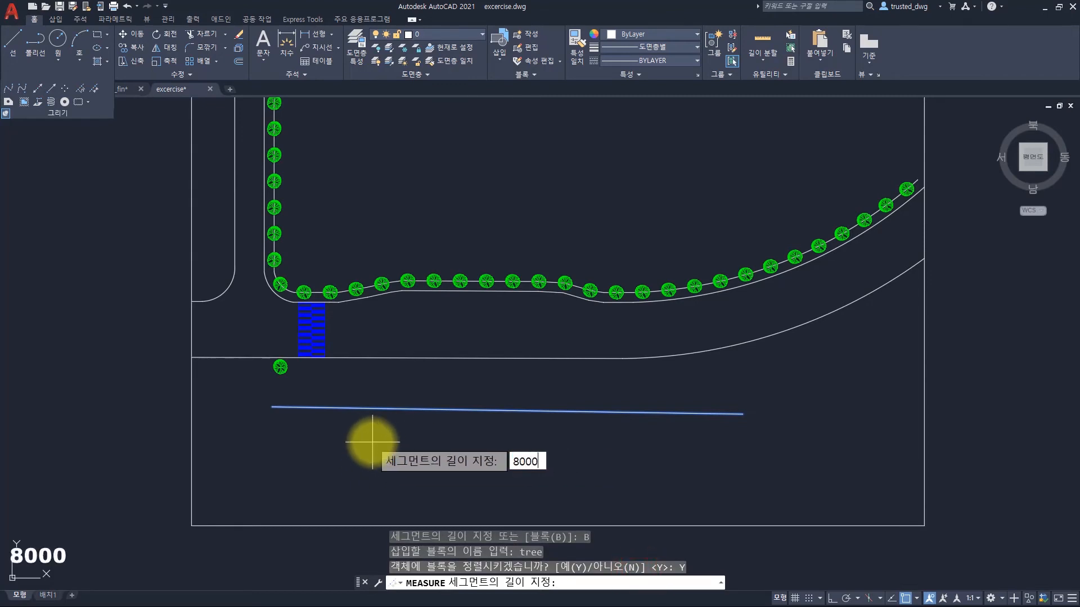
key(Return)
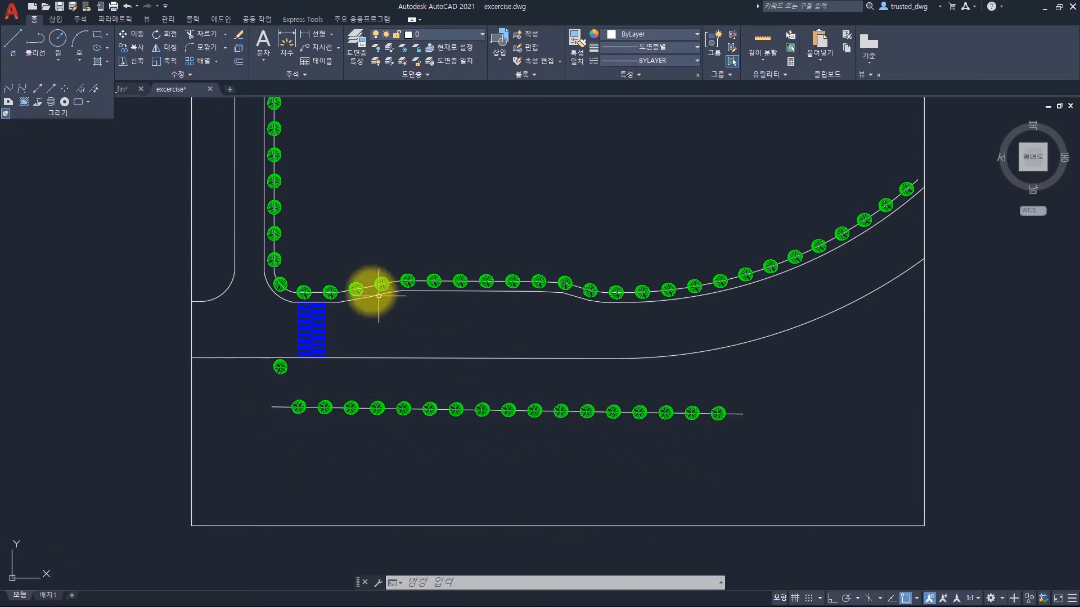
Step: Select the first six measured trees one at a time to check whether they are separate objects, and clear the selection
click(299, 413)
click(324, 415)
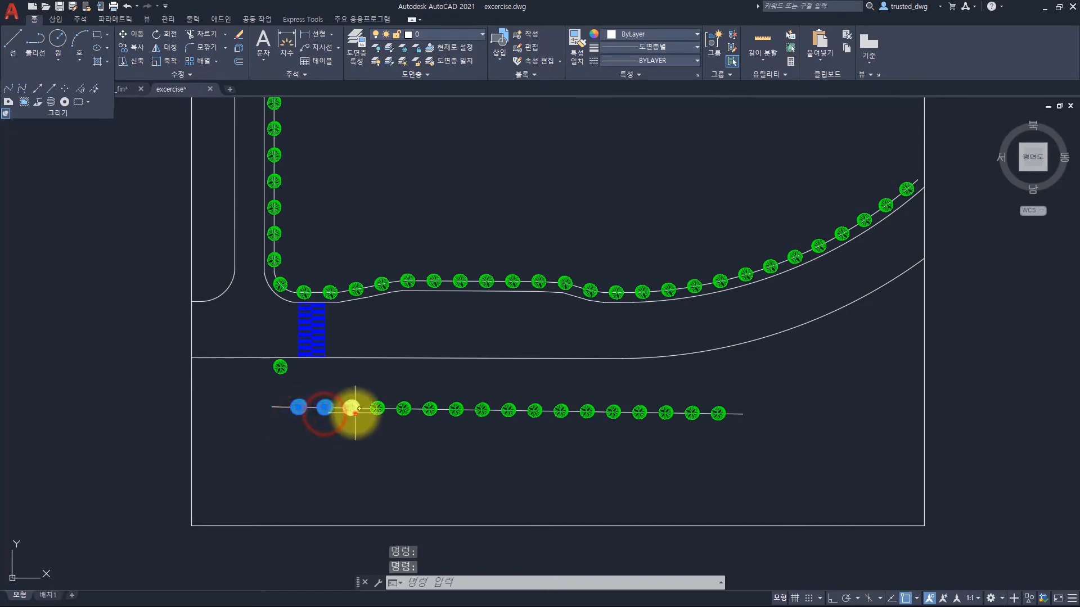
click(352, 412)
click(377, 413)
click(404, 411)
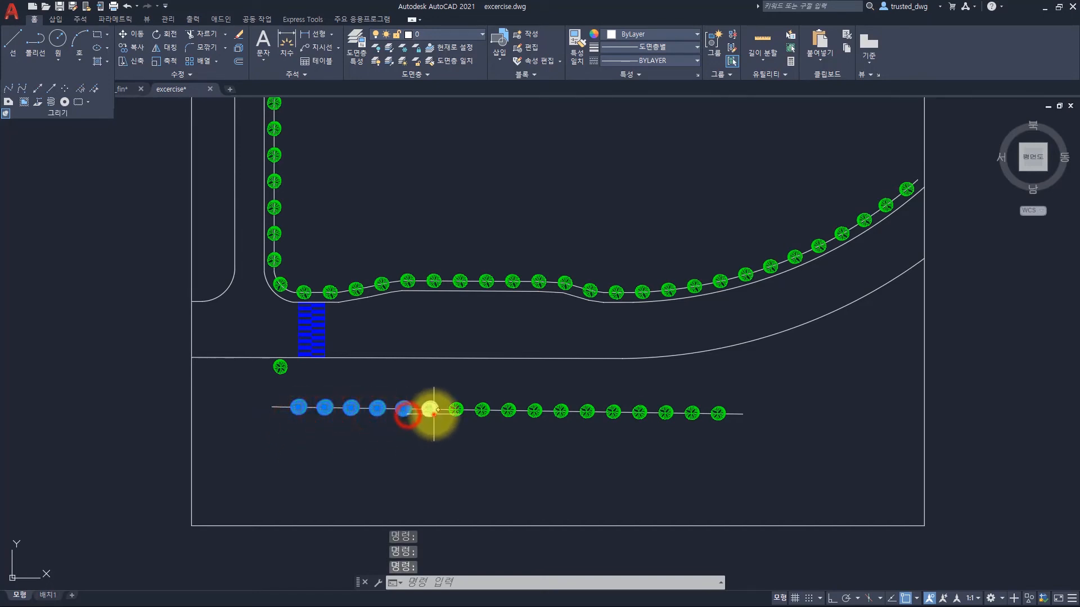
click(431, 413)
key(Escape)
Step: Stretch the west endpoint of the measured line downward, away from the row of trees
click(279, 419)
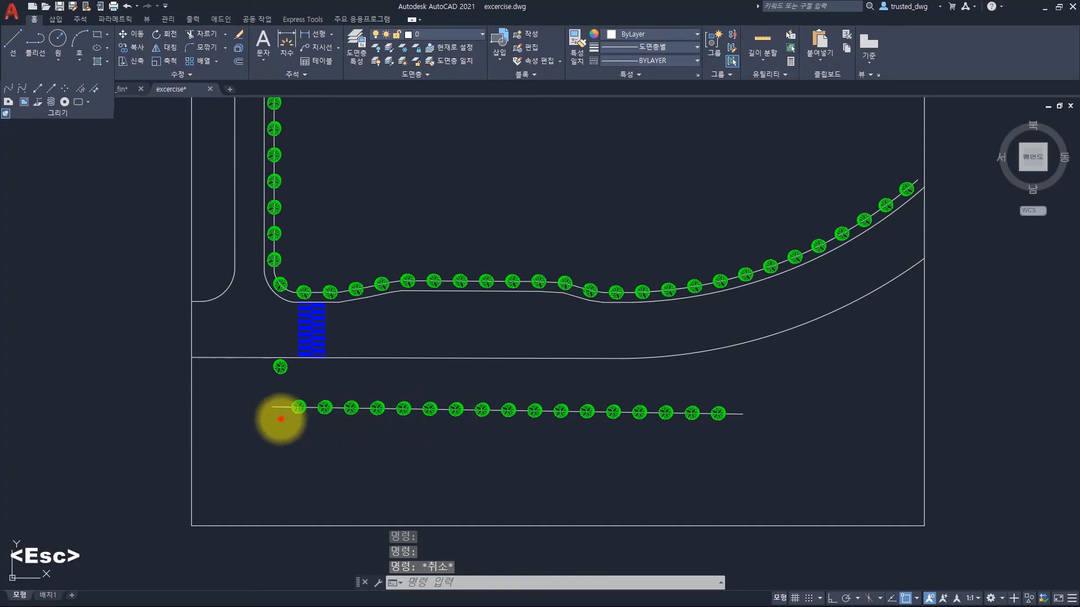
click(275, 401)
click(272, 408)
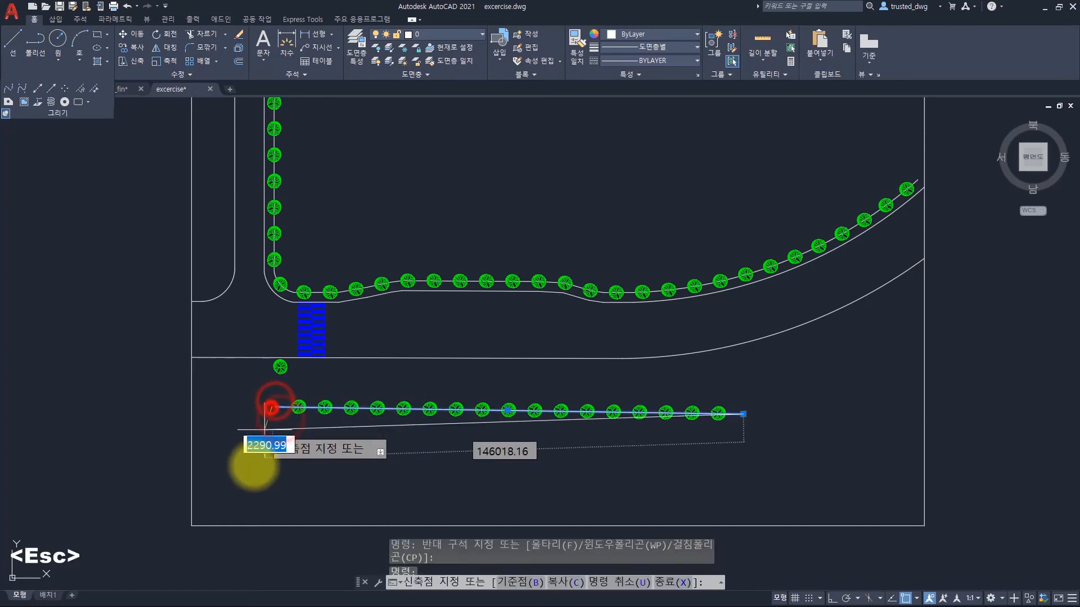
click(304, 474)
key(Escape)
Step: Select the tree array along the vertical side road to check its array settings, and clear the selection
middle_drag(282, 257, 309, 350)
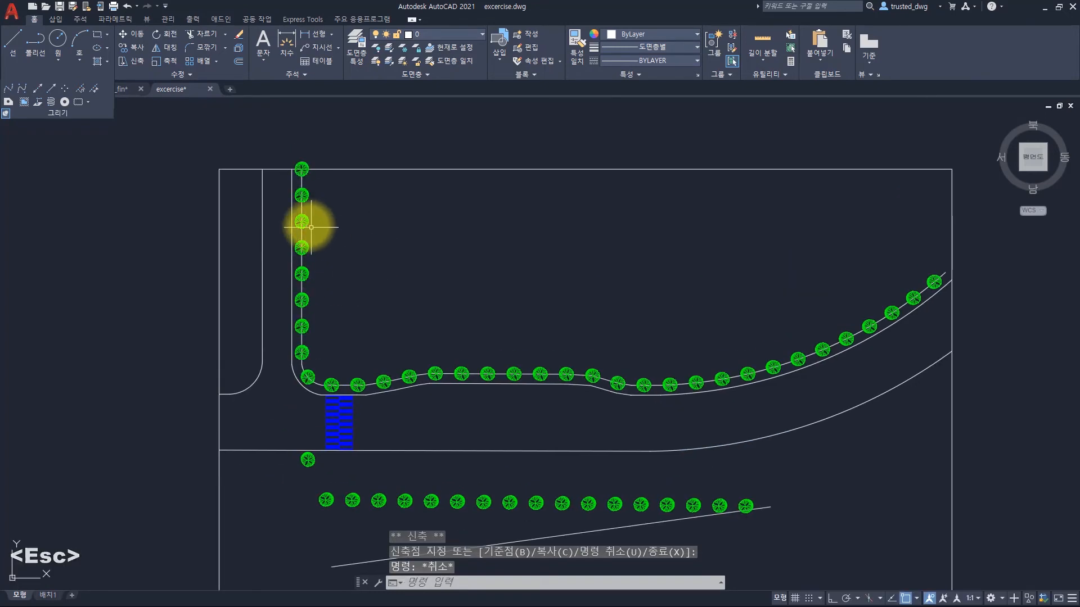
click(304, 223)
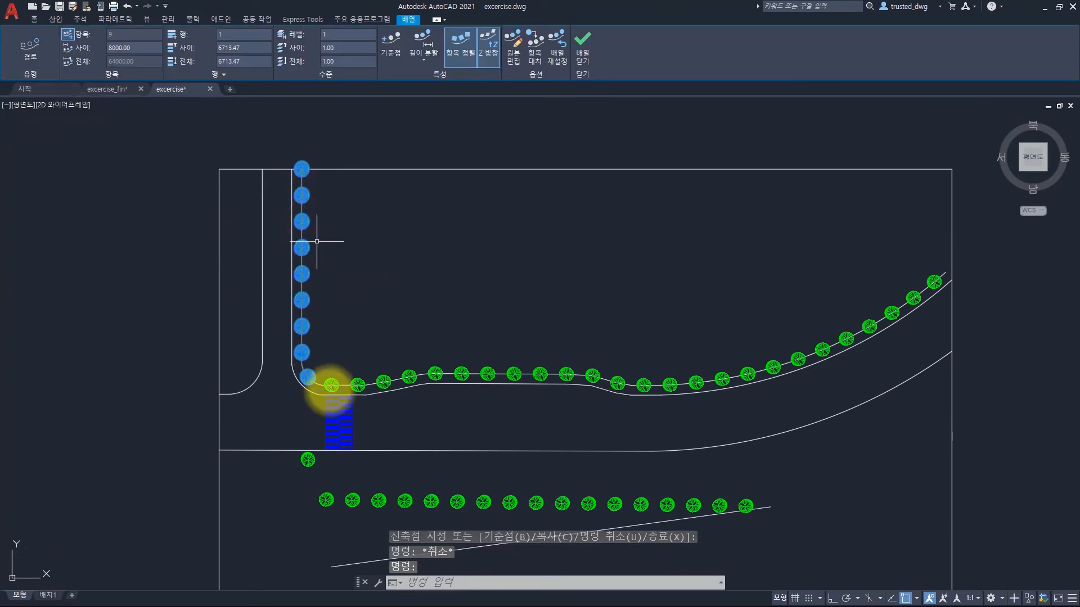
right_click(261, 175)
key(Escape)
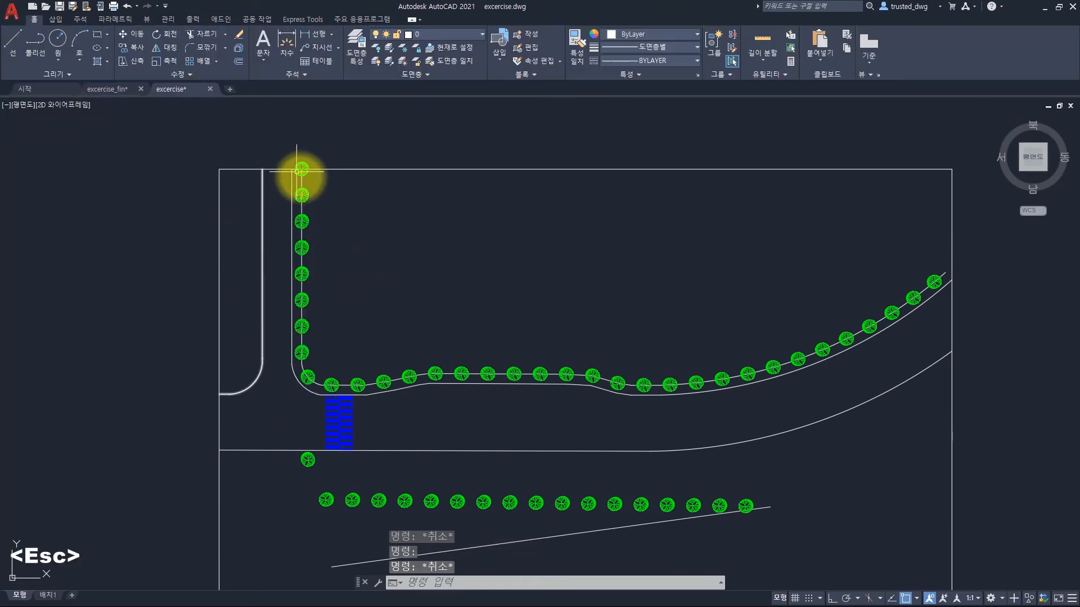
Step: Draw a long, nearly horizontal line in the empty area above the drawing border, crossing over the vertical side road
click(302, 181)
middle_drag(351, 135, 372, 304)
key(Escape)
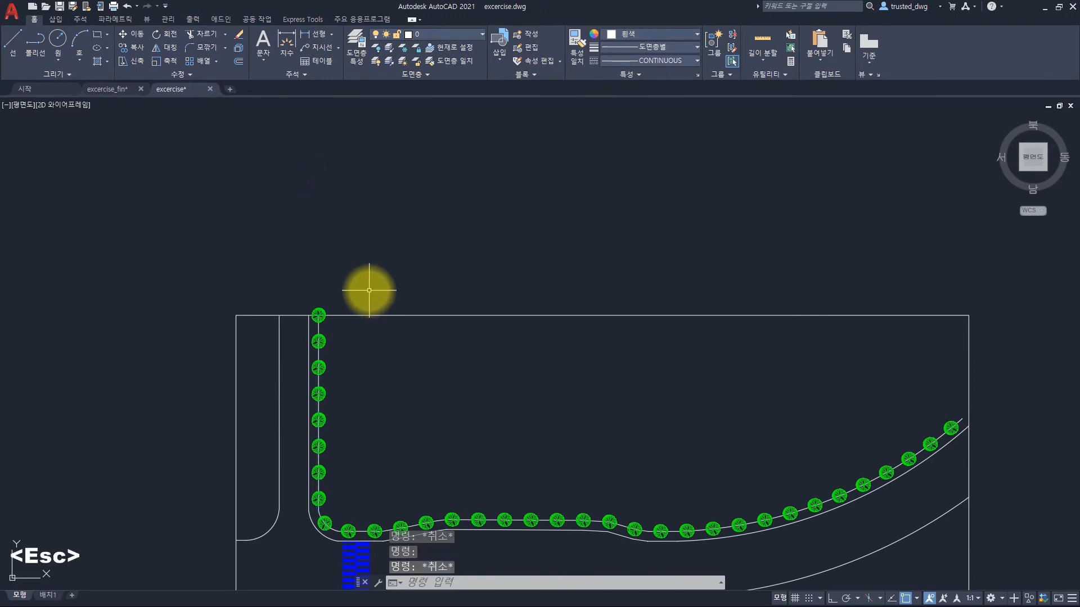
key(space)
click(614, 146)
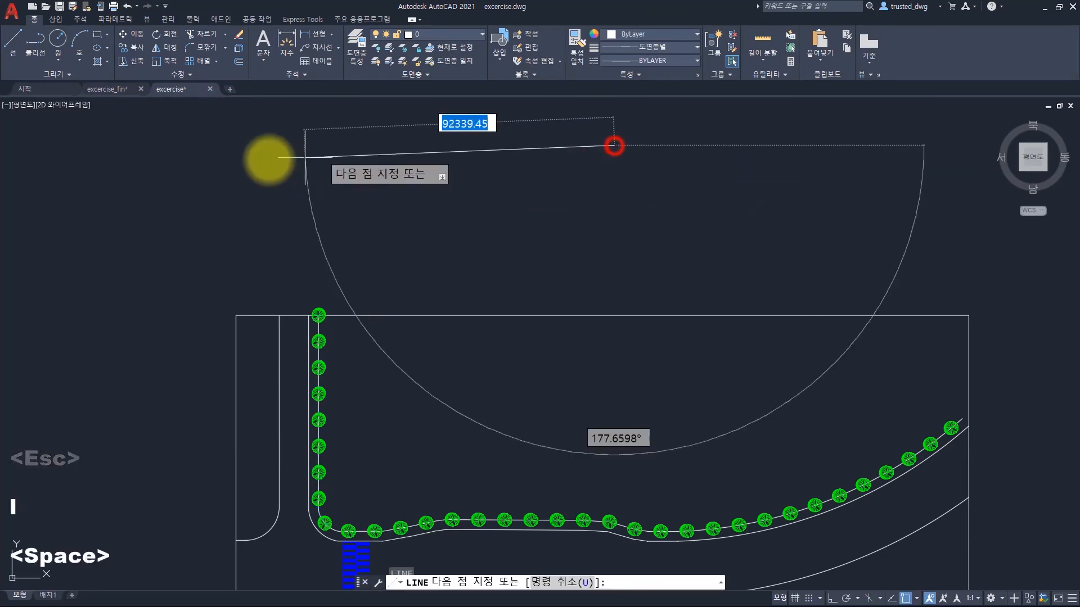
click(159, 147)
key(space)
Step: Extend the vertical tree path up to the new horizontal line, using that line as the boundary edge
text(ex)
key(space)
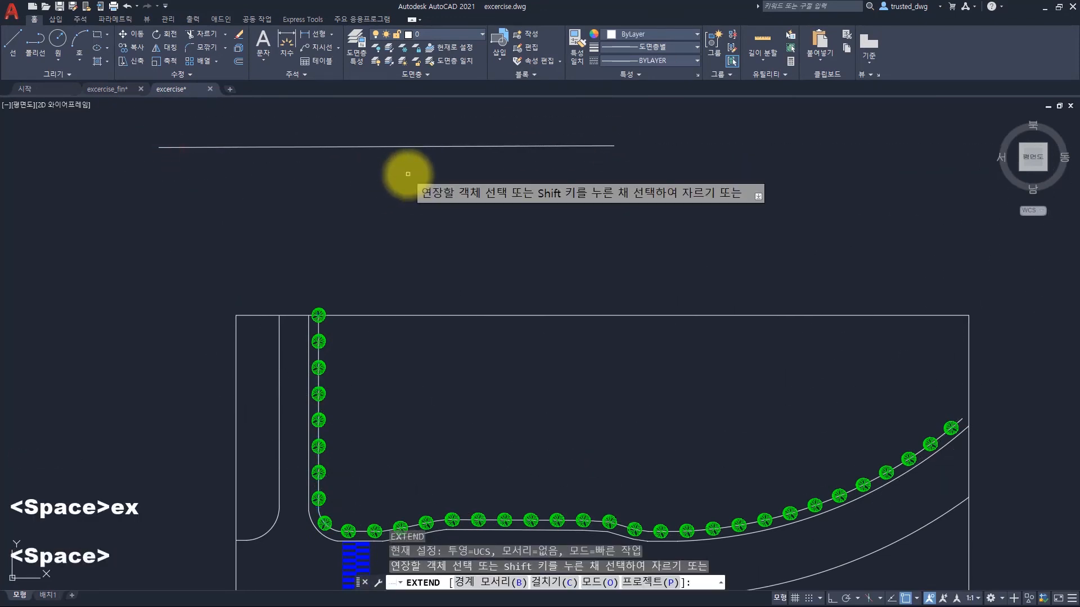
text(b)
key(space)
click(395, 181)
click(330, 120)
key(space)
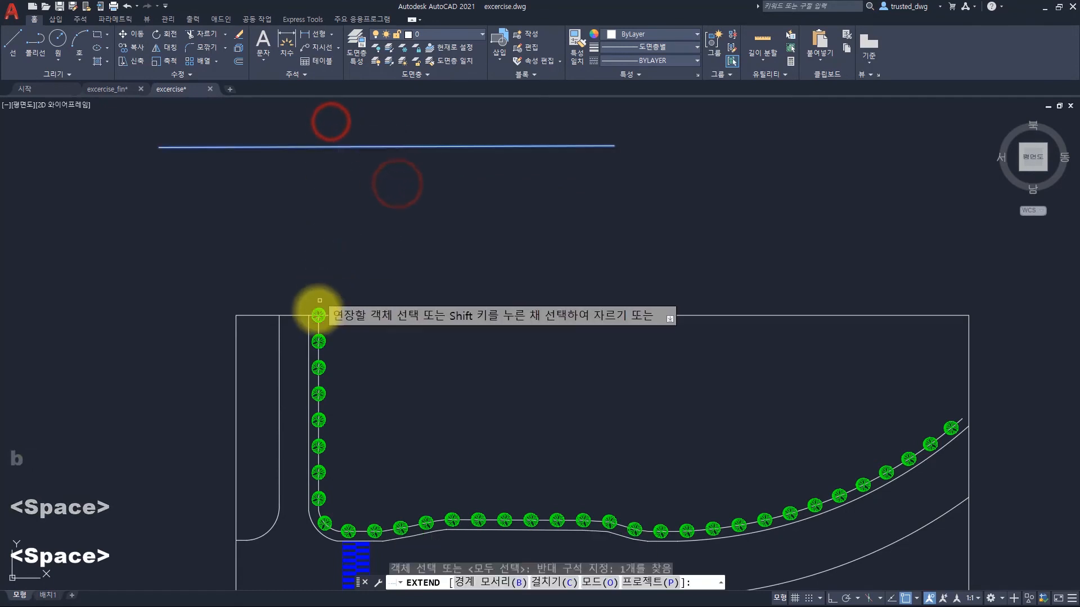
click(318, 324)
key(space)
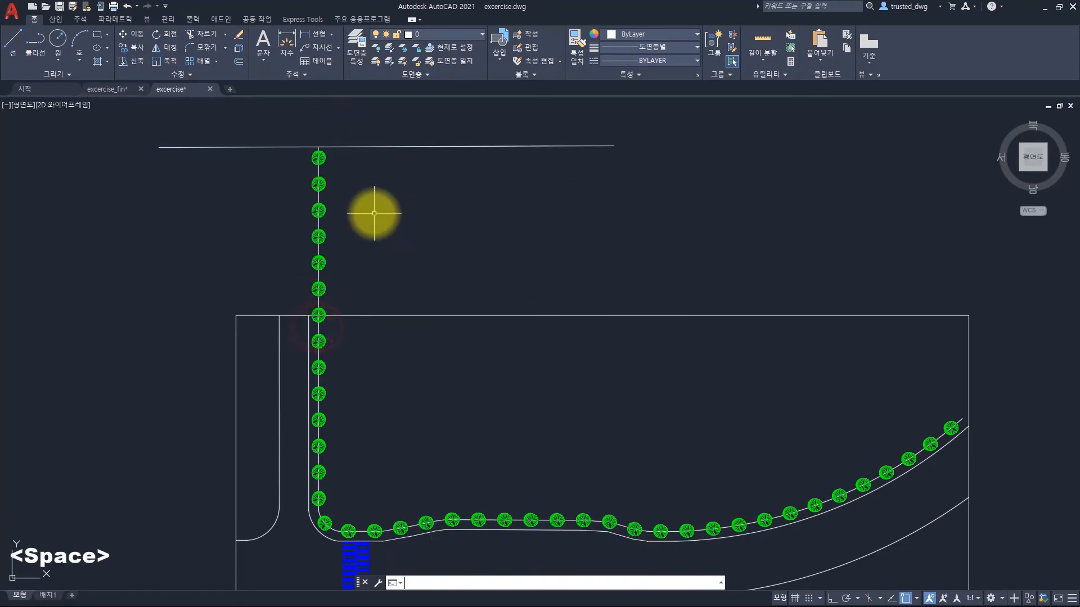
Step: Stretch the upper endpoint of the vertical tree path to several positions, and select the array to check how it follows
click(317, 166)
click(318, 147)
click(339, 260)
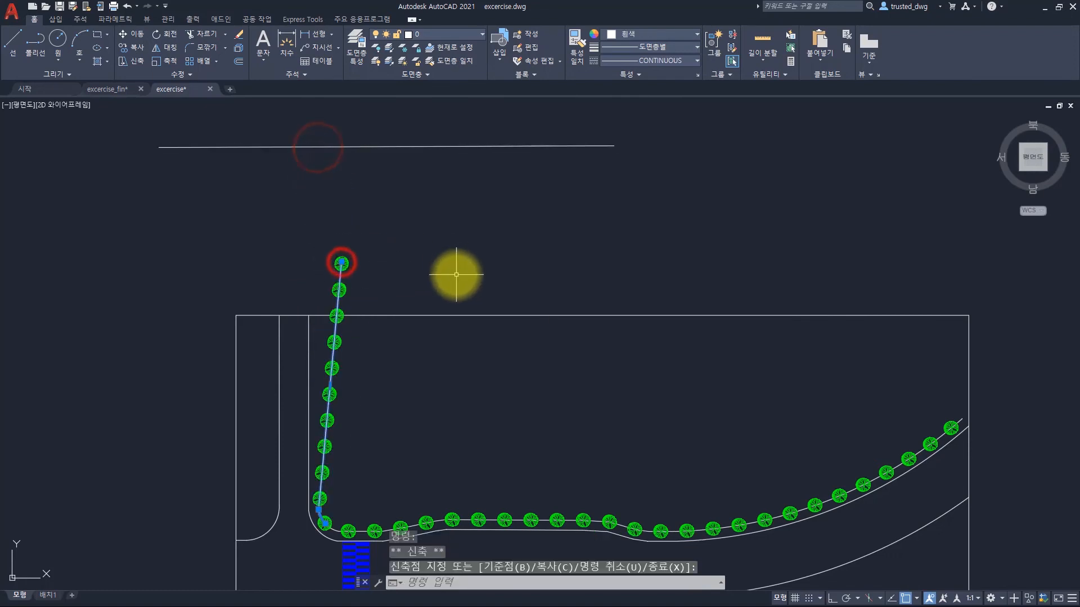
click(341, 263)
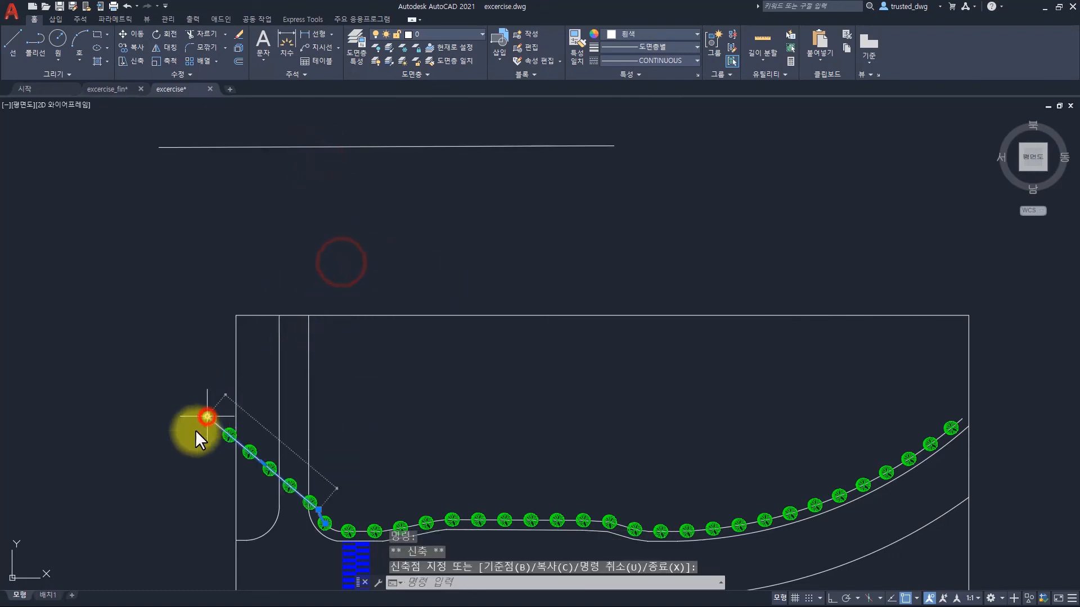
click(208, 417)
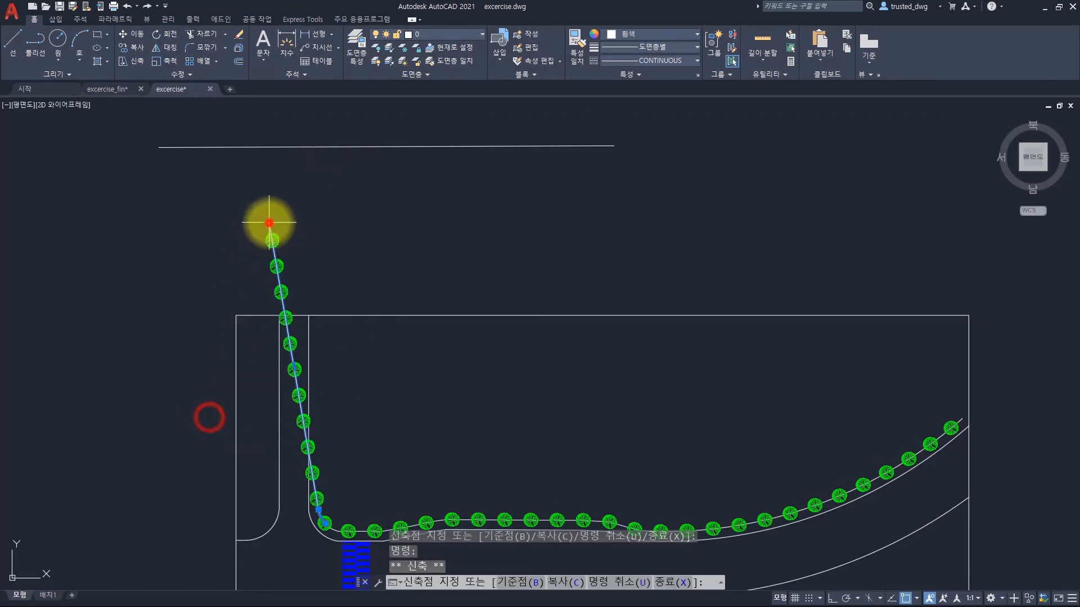
click(269, 223)
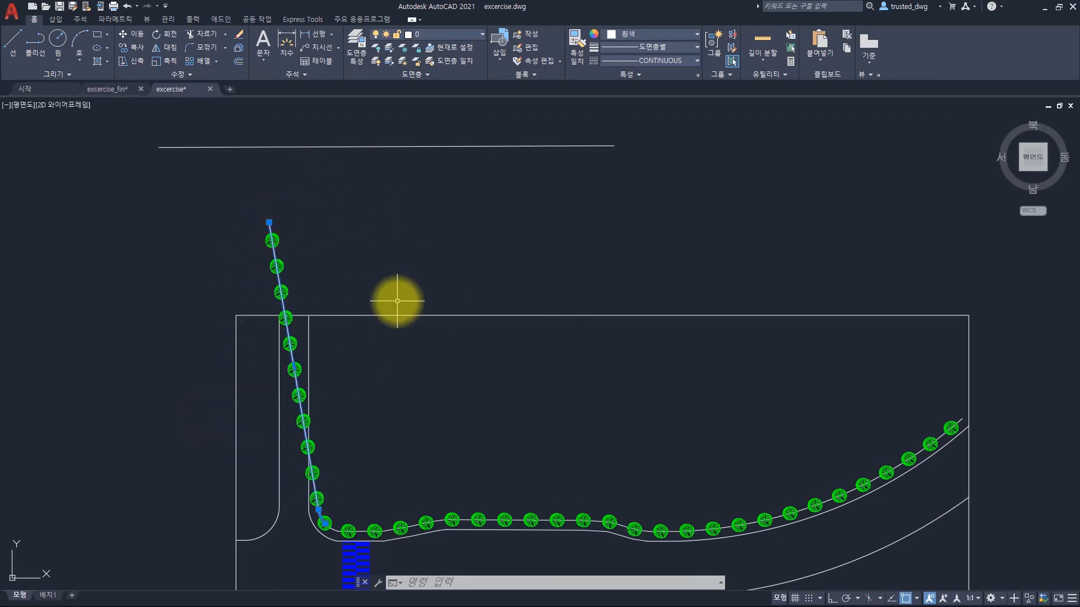
key(Escape)
click(279, 265)
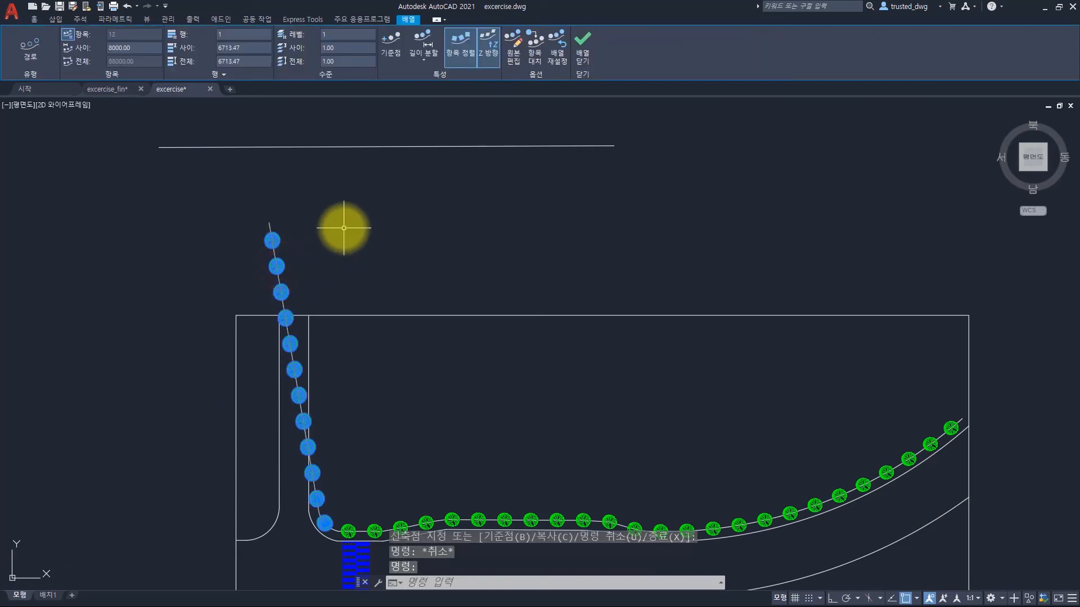
Step: Undo the path stretches and the Extend, and erase the horizontal line above the border
key(ctrl+z)
key(ctrl+z)
key(ctrl+z)
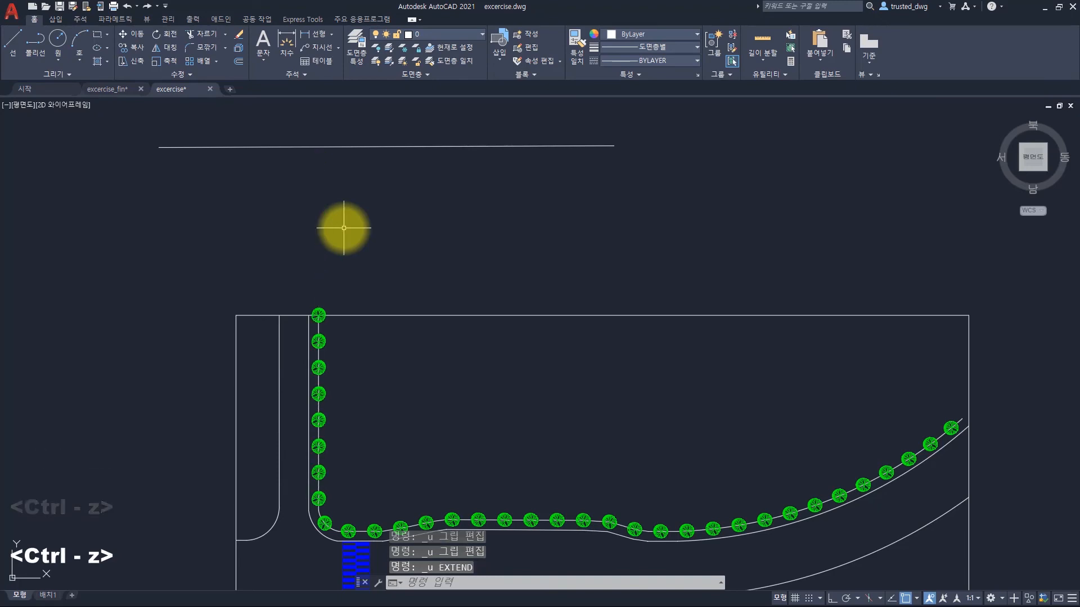
click(357, 198)
click(303, 139)
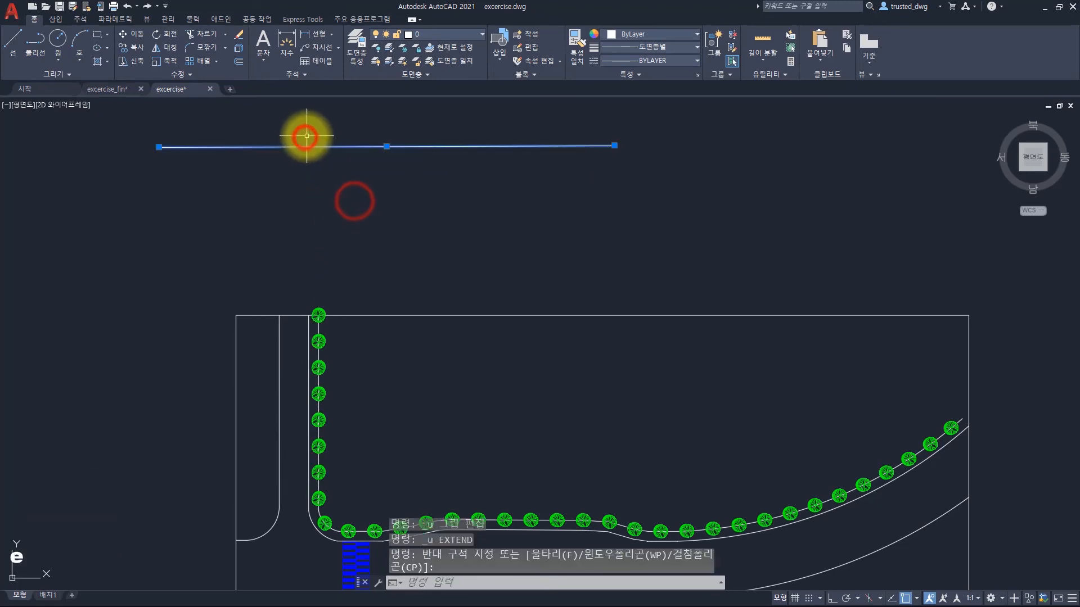
text(e)
key(space)
Step: Explode the tree array along the vertical side road into individual trees
mouse_move(378, 330)
middle_down()
mouse_move(406, 266)
mouse_move(379, 174)
mouse_move(364, 169)
middle_up()
scroll(379, 173, down, 2)
scroll(384, 192, up, 2)
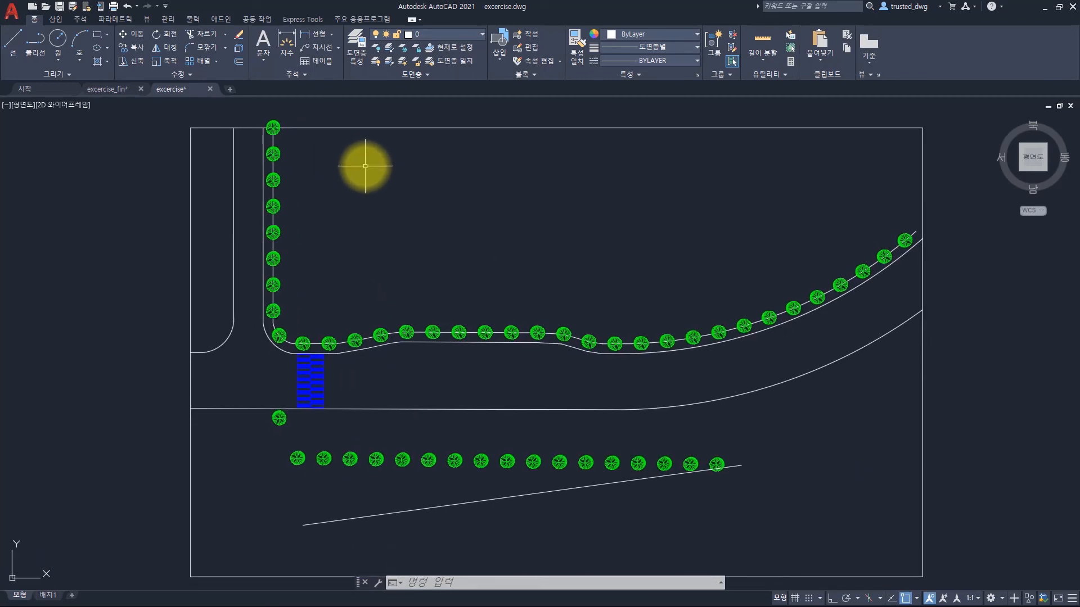
click(273, 128)
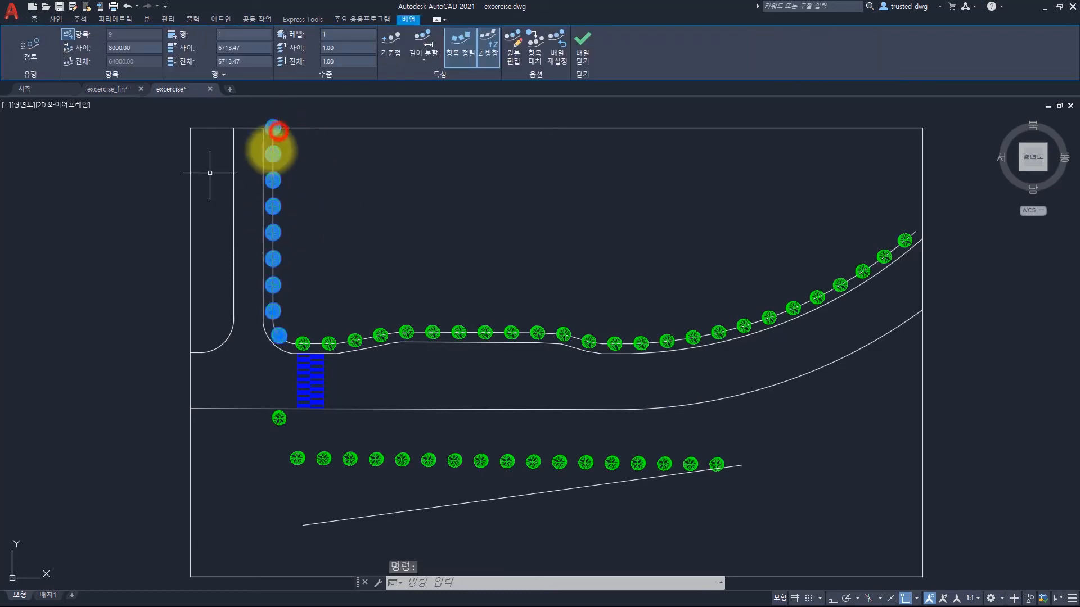
text(x)
key(space)
Step: Erase the topmost tree of the vertical row, the one sitting on the upper border
click(252, 112)
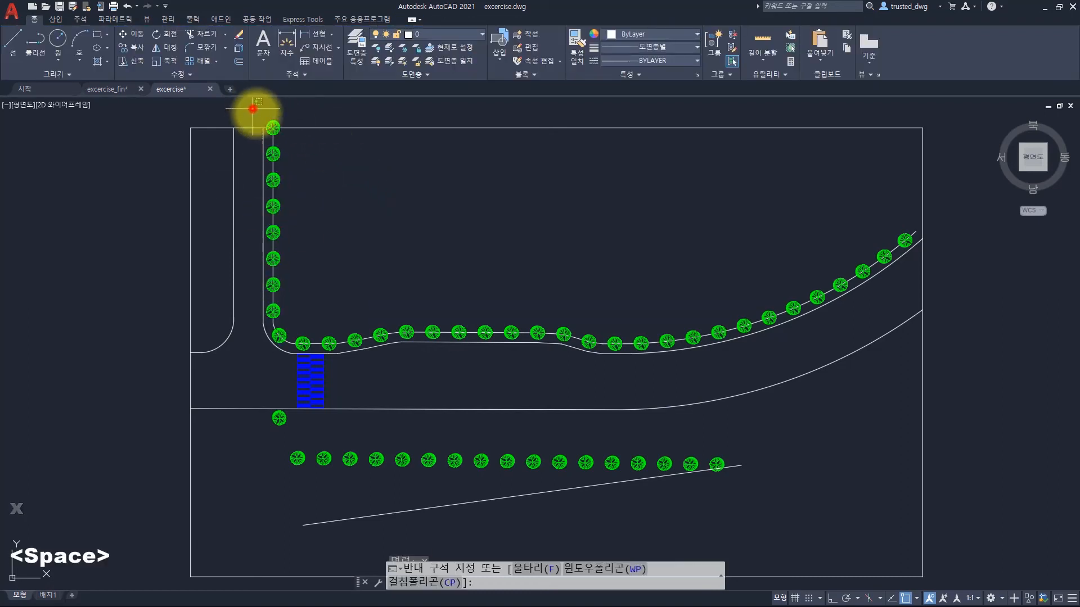
click(289, 137)
text(e)
key(space)
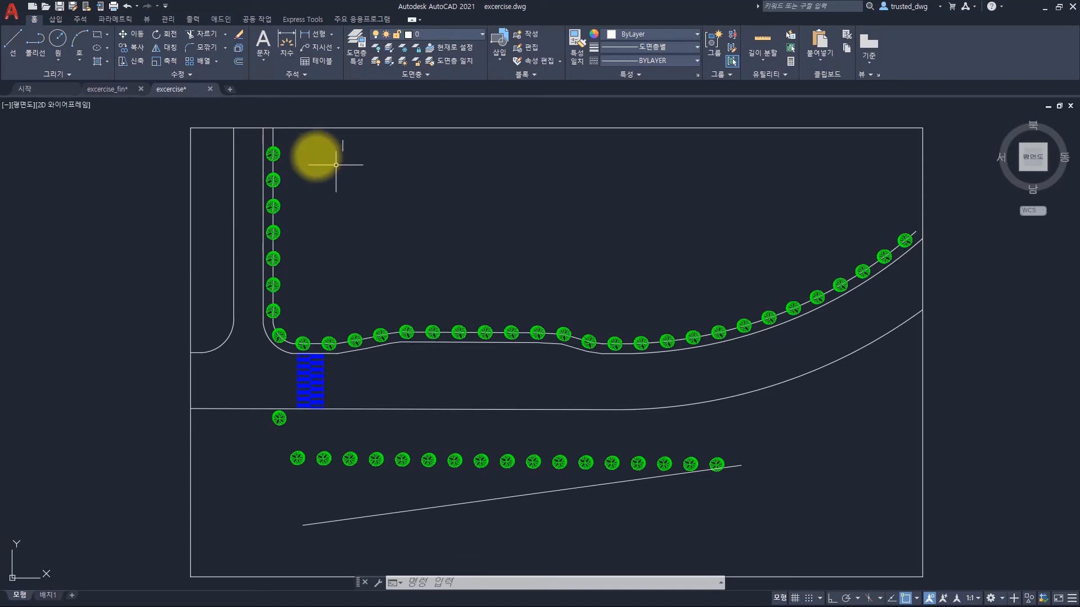
Step: Erase both offset path lines running through the trees along the vertical side road and the main road
click(273, 135)
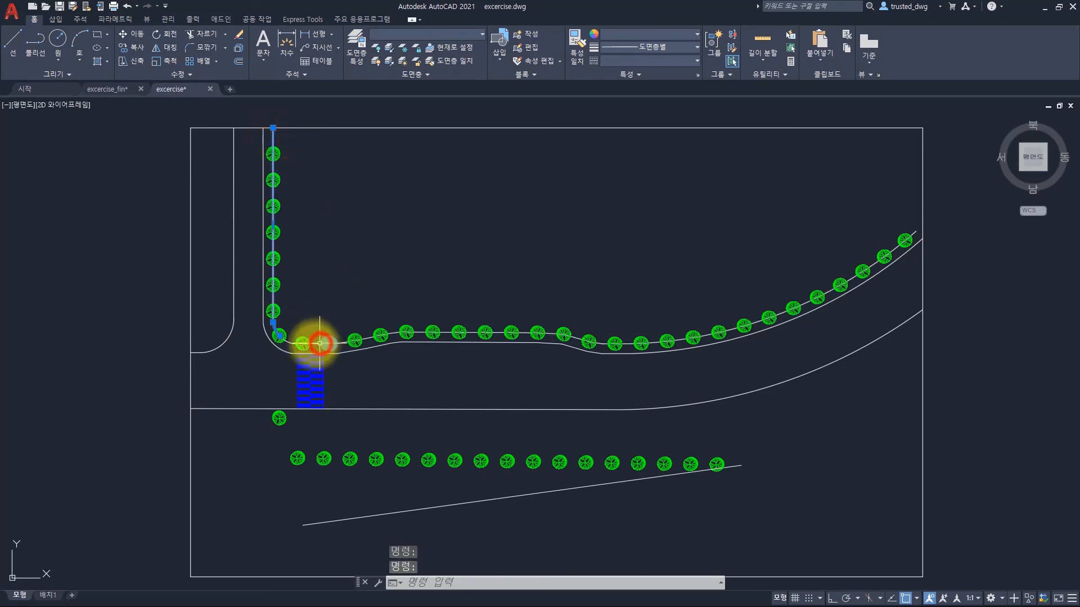
key(Escape)
key(Escape)
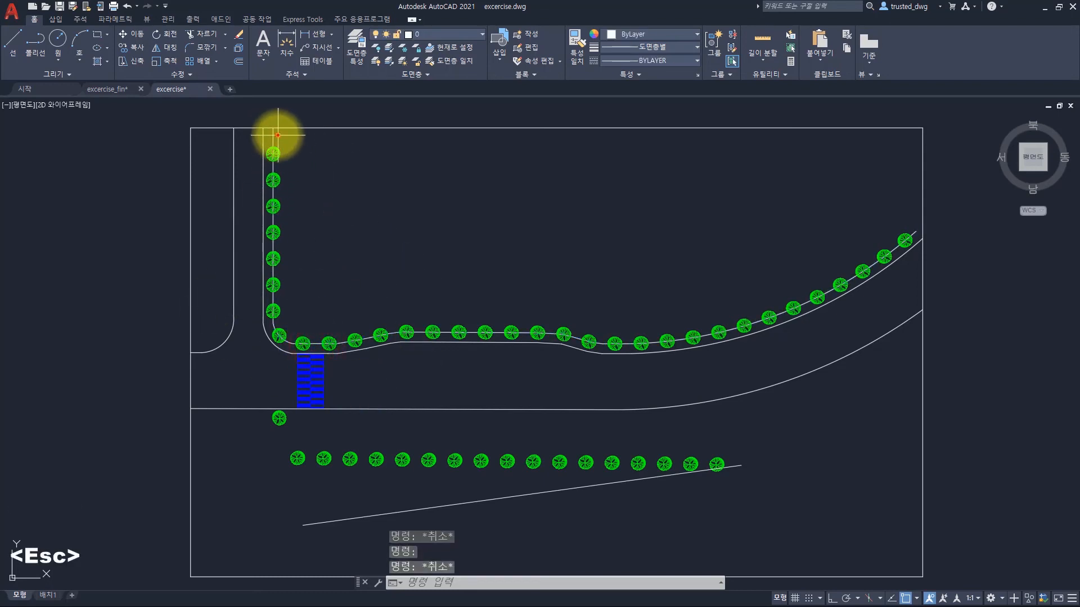
click(274, 133)
click(315, 341)
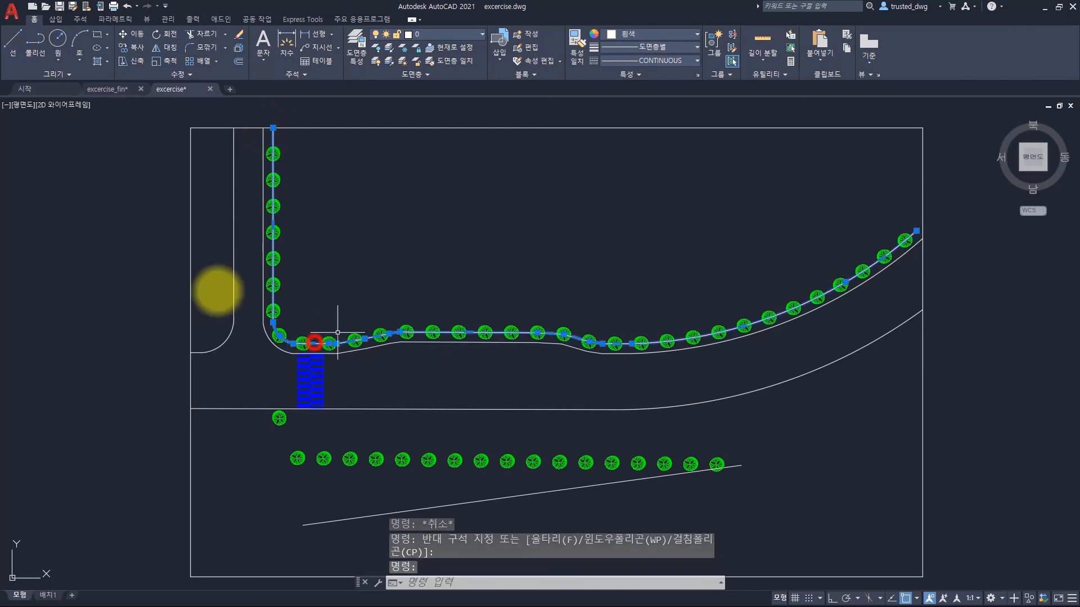
text(e)
key(space)
Step: Erase the slanted line and the row of measured trees below the road, keeping the single tree by the crosswalk
middle_drag(459, 374, 438, 277)
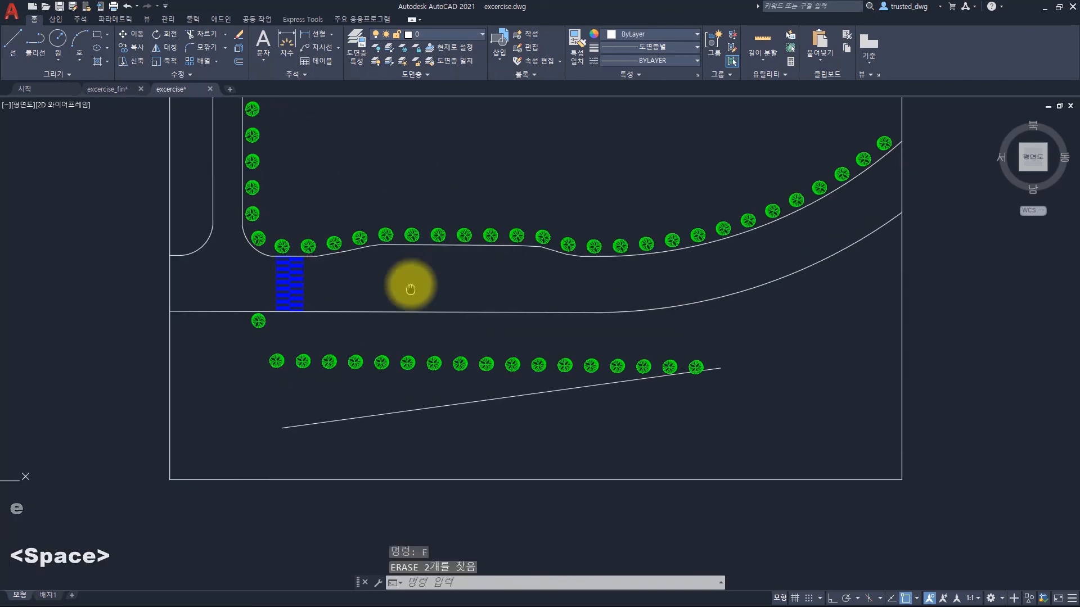
click(737, 442)
click(262, 352)
text(e)
key(space)
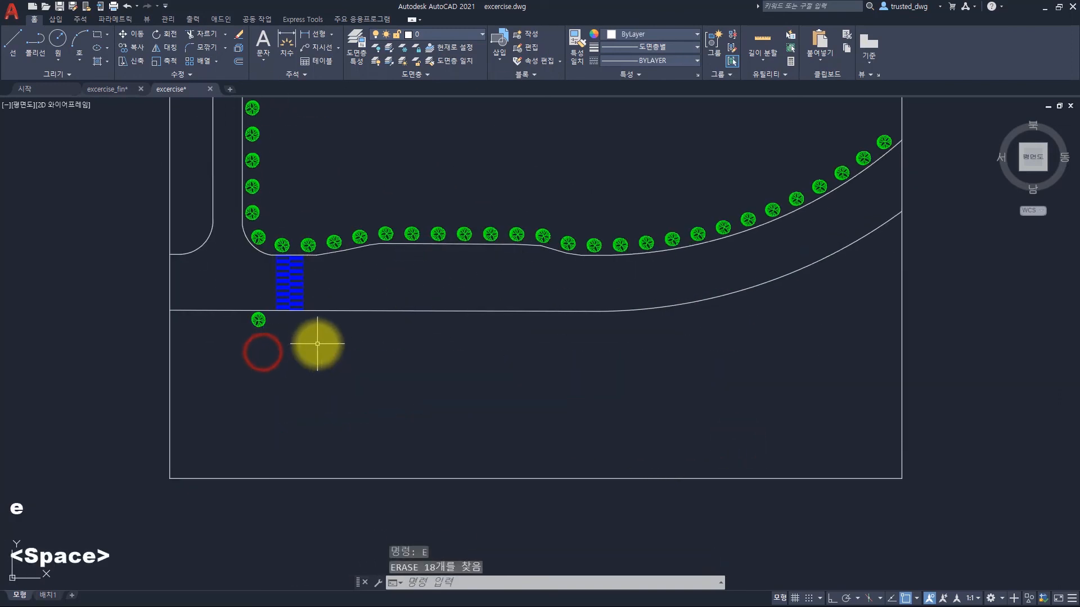
Step: Offset the main road's lower edge line by 3000 toward the outer side, below the road
text(o)
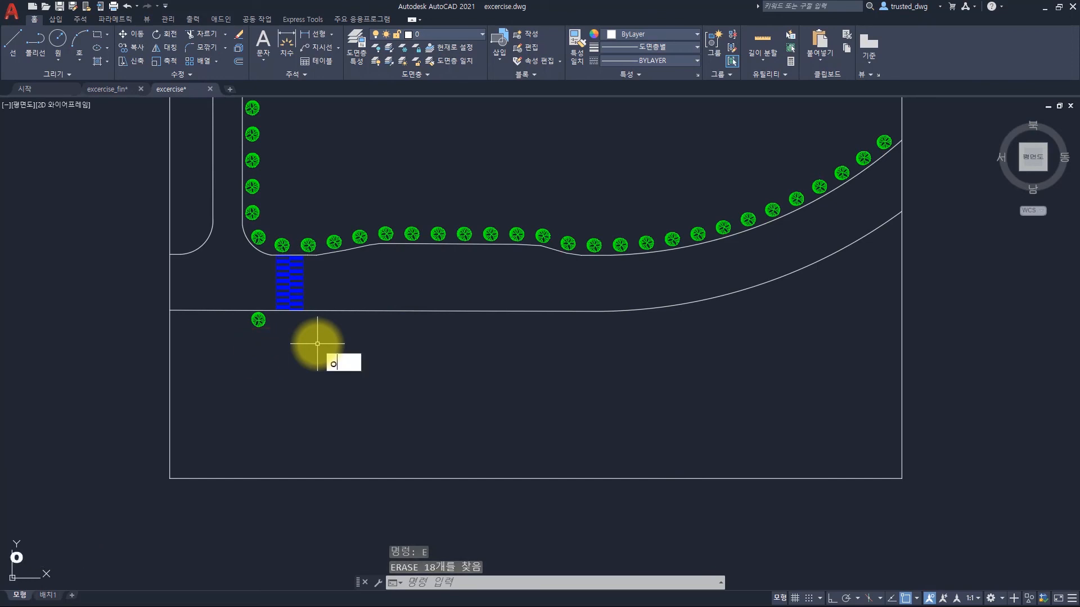
key(space)
text(3000)
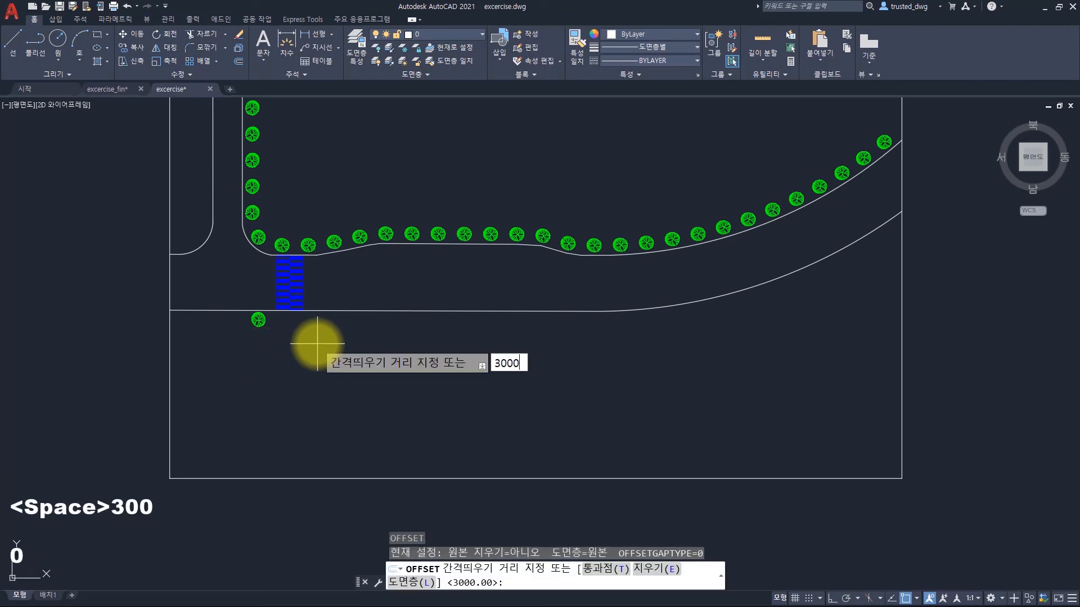
key(space)
click(325, 311)
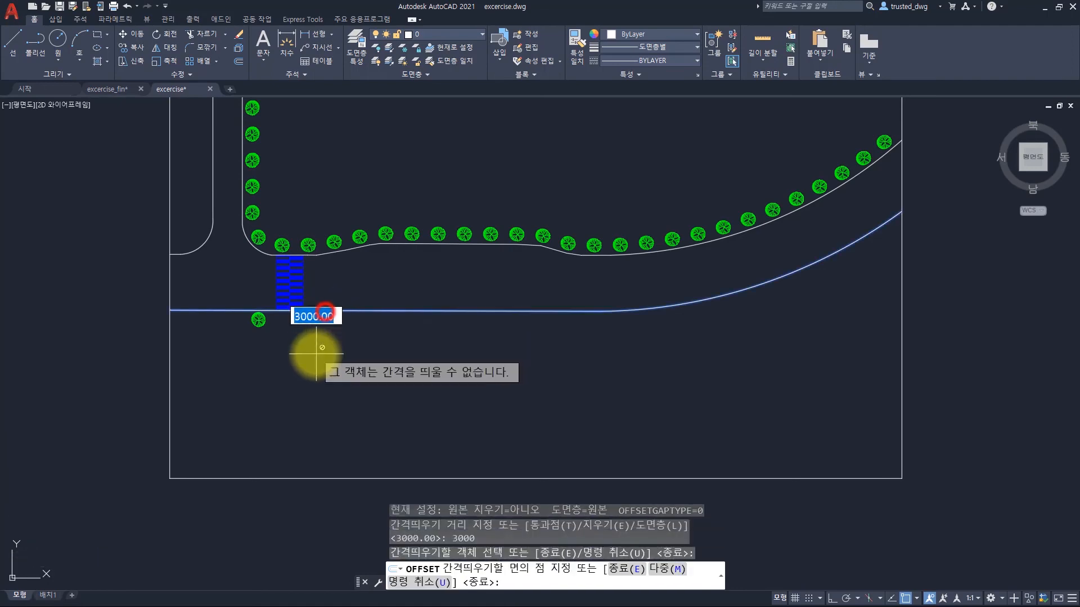
click(315, 352)
key(space)
Step: Break the new offset line into two pieces at the insertion point of the single tree beside the crosswalk
scroll(253, 321, up, 5)
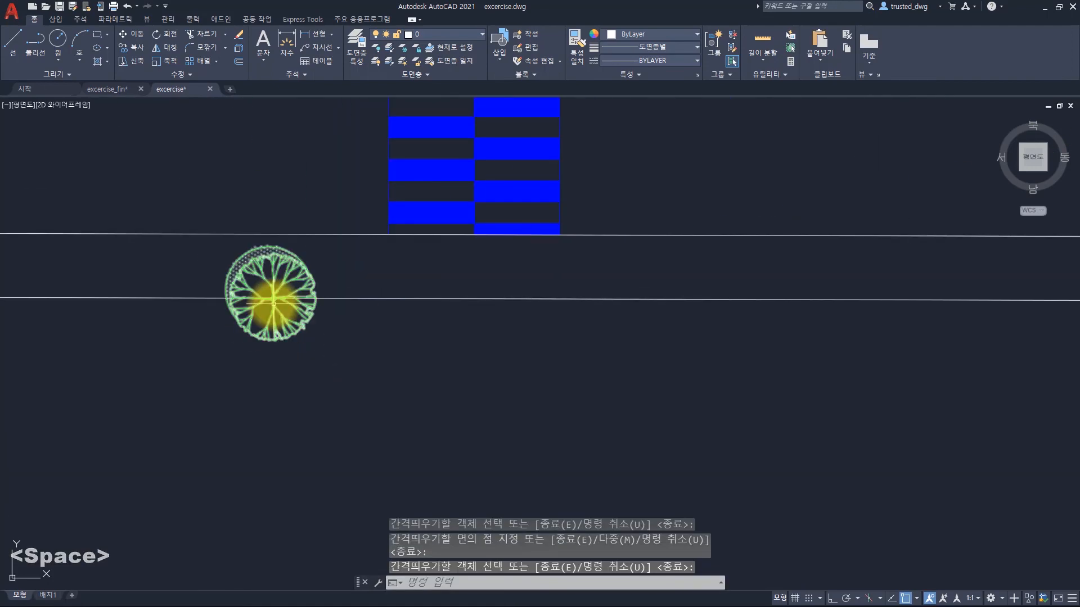
scroll(274, 303, up, 2)
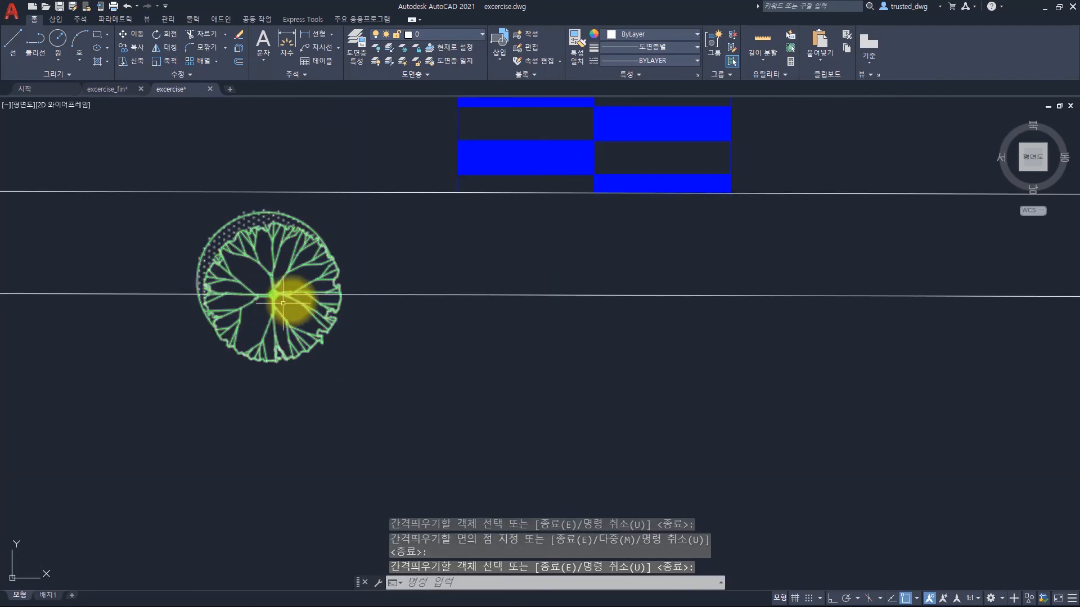
middle_drag(270, 308, 307, 327)
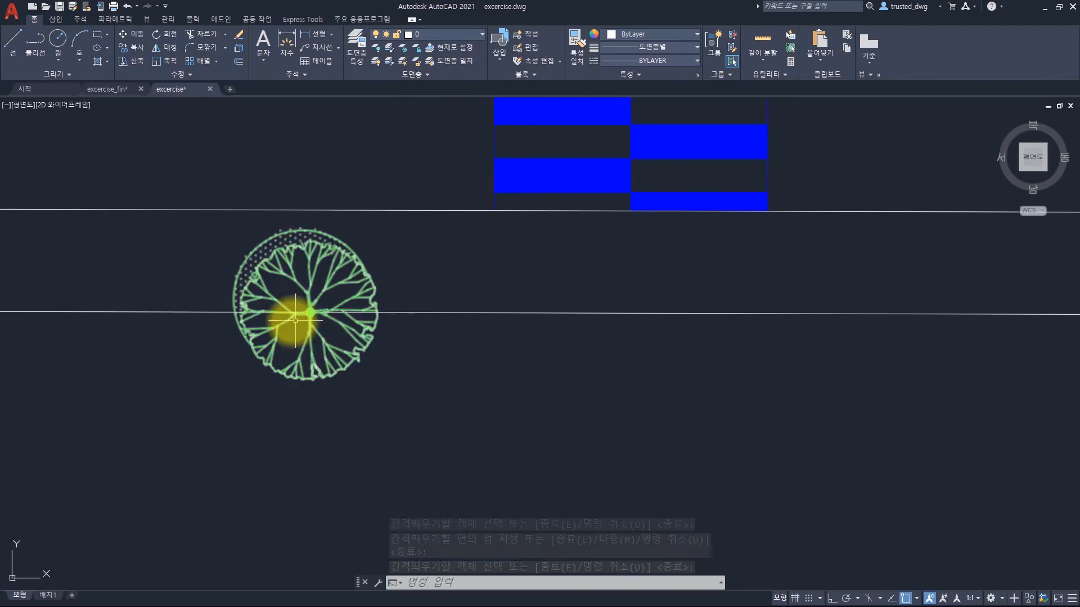
middle_drag(326, 375, 432, 360)
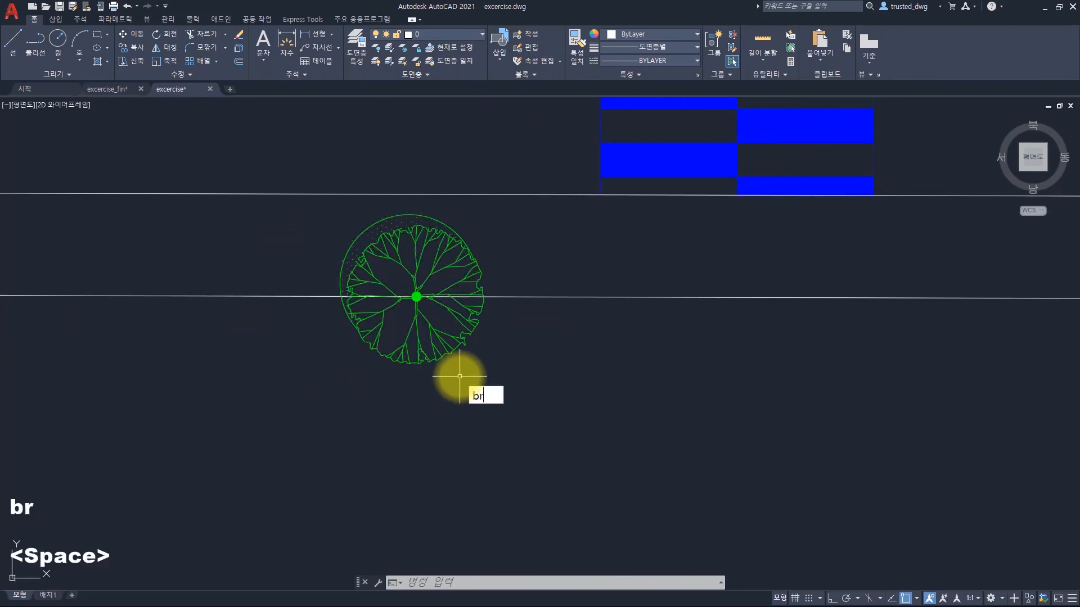
key(space)
click(502, 297)
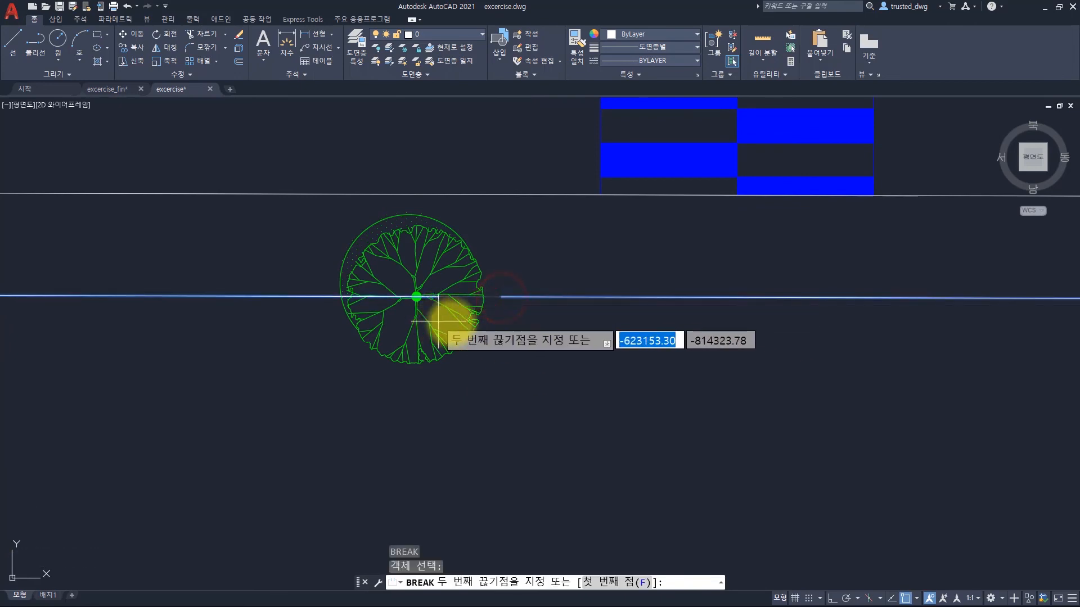
text(f)
key(space)
ctrl+right_click(532, 273)
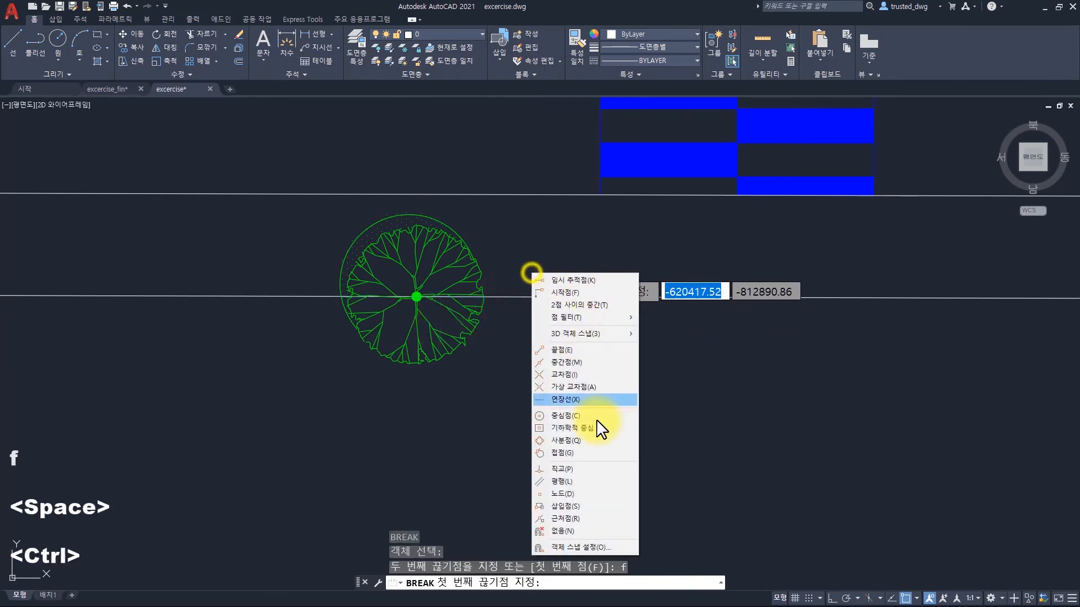
click(587, 506)
click(417, 298)
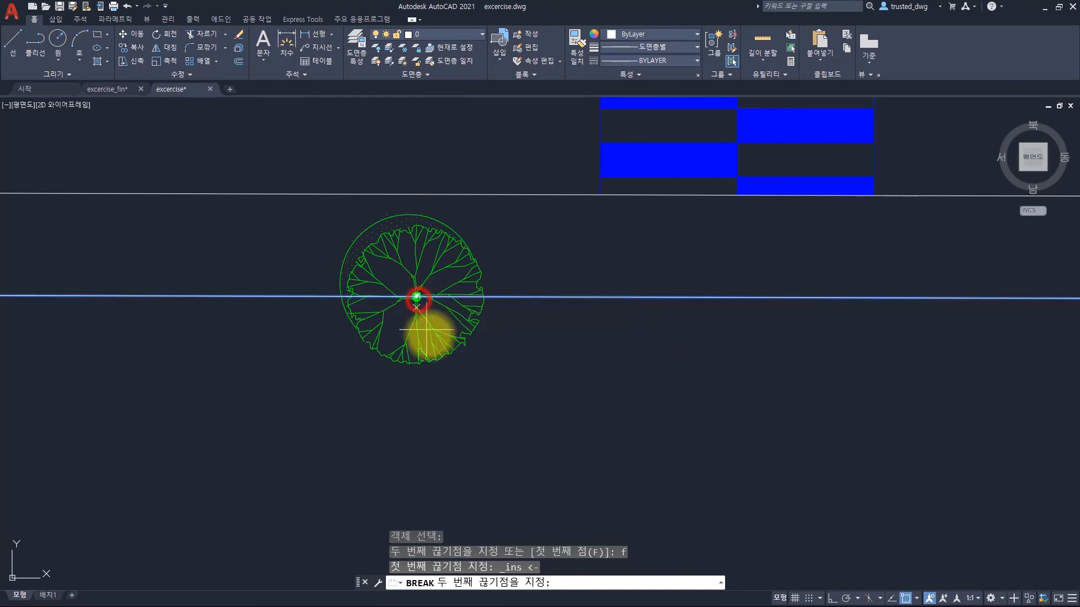
text(@)
right_click(561, 354)
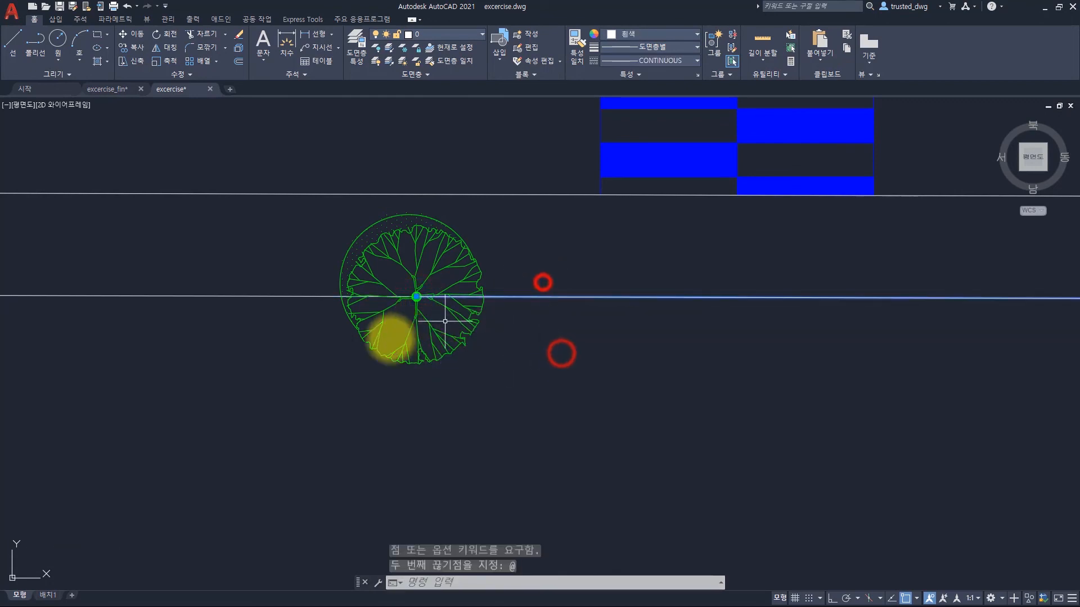
click(318, 362)
click(256, 256)
key(Escape)
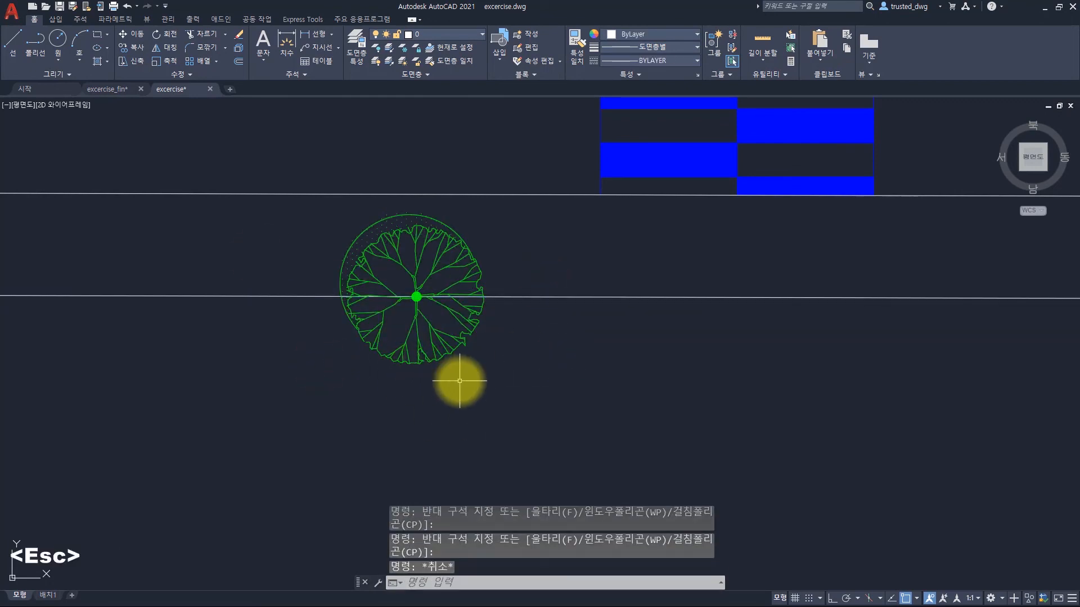
Step: Create a path array of the single tree along the eastern piece of the offset line with 8000 item spacing
text(ar)
key(space)
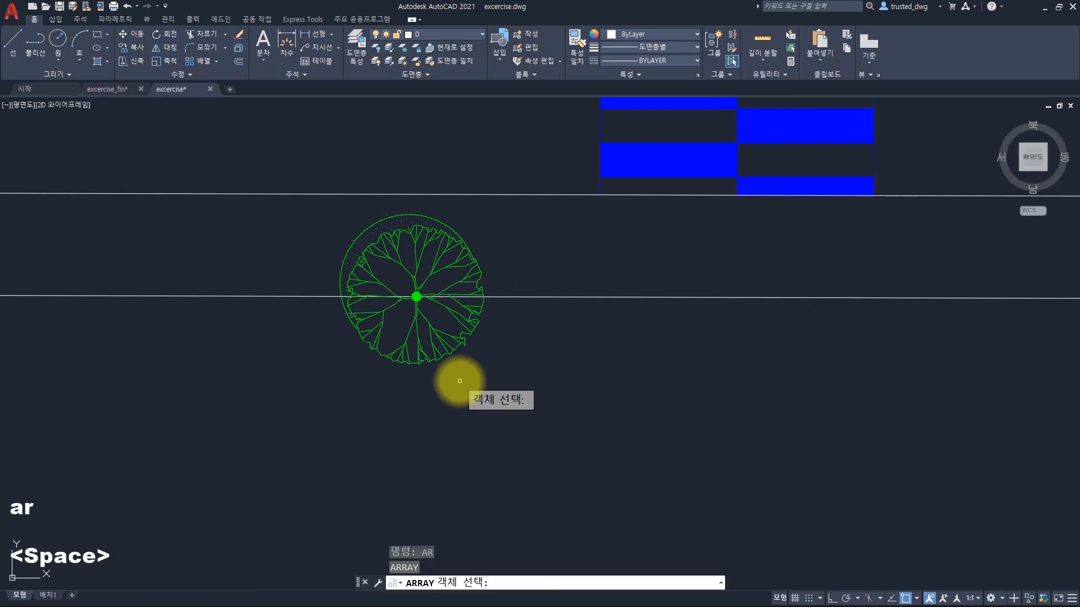
click(457, 393)
click(404, 334)
key(space)
click(452, 392)
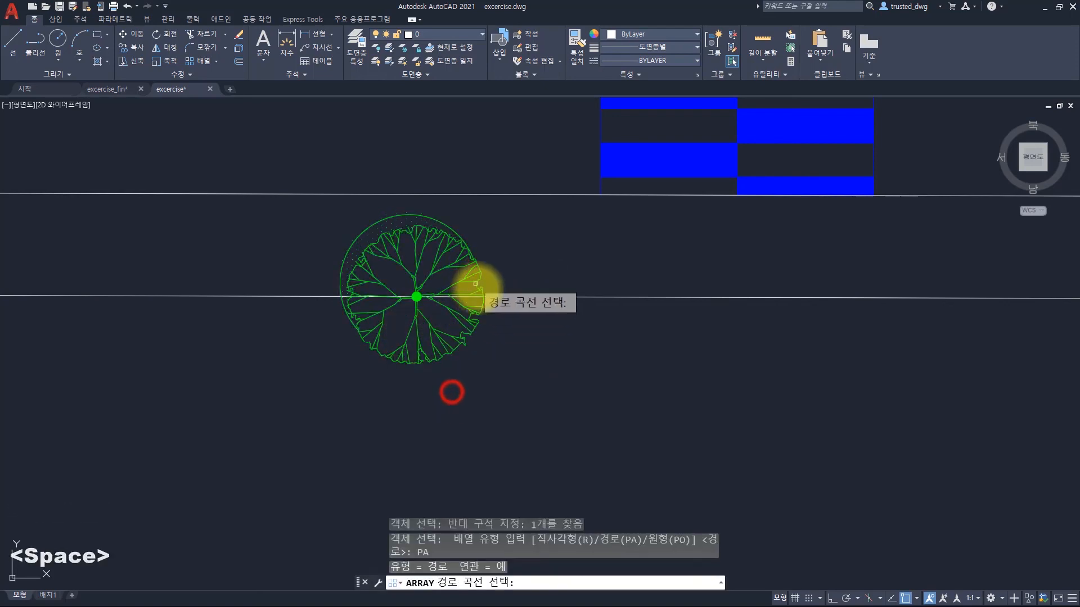
click(508, 297)
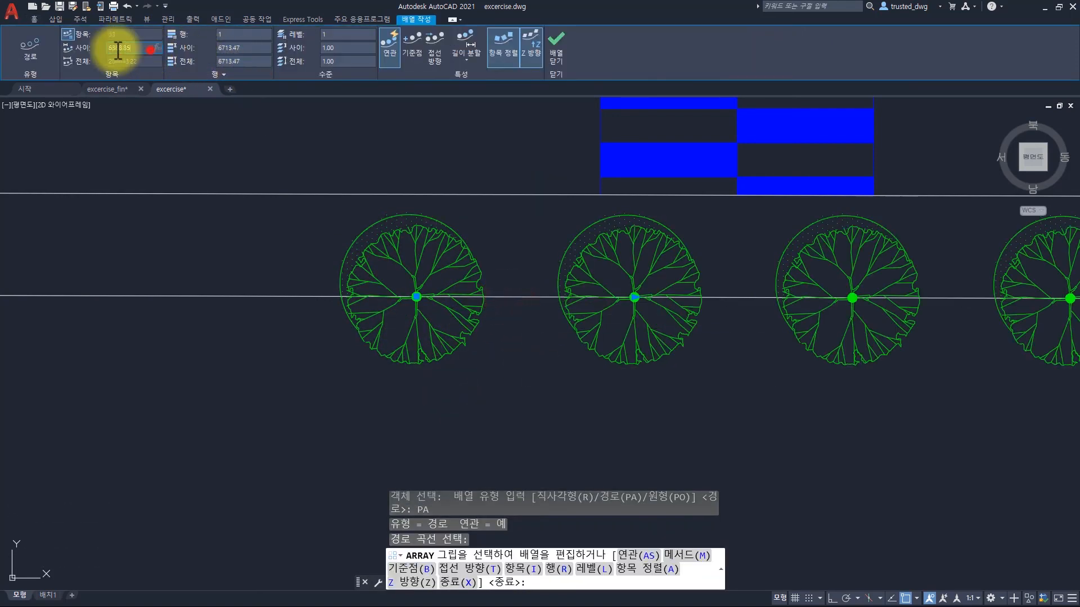
text(8000)
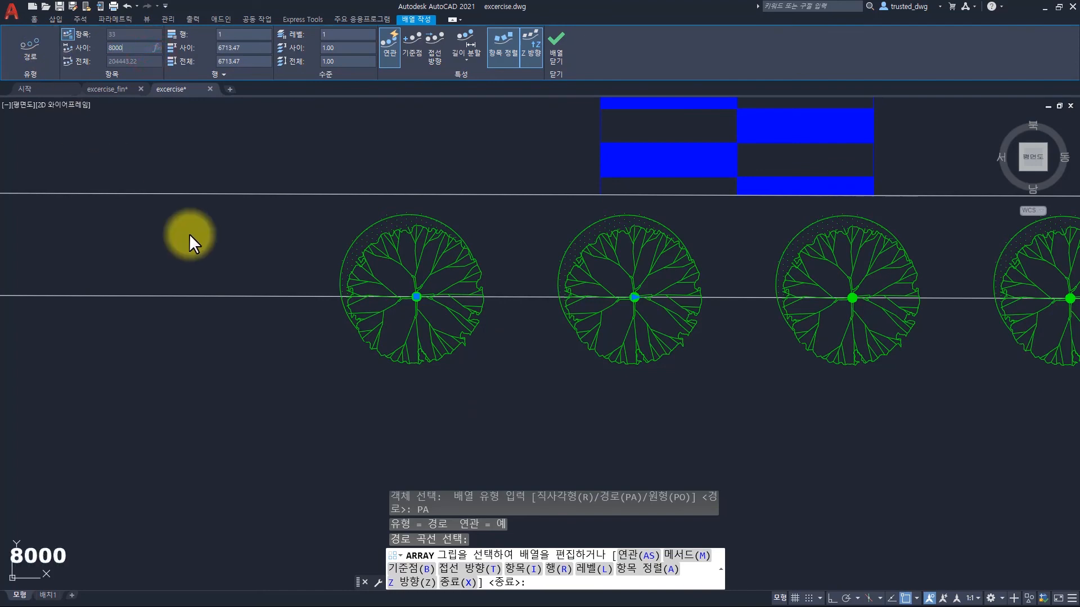
key(Return)
key(Escape)
key(Escape)
key(Escape)
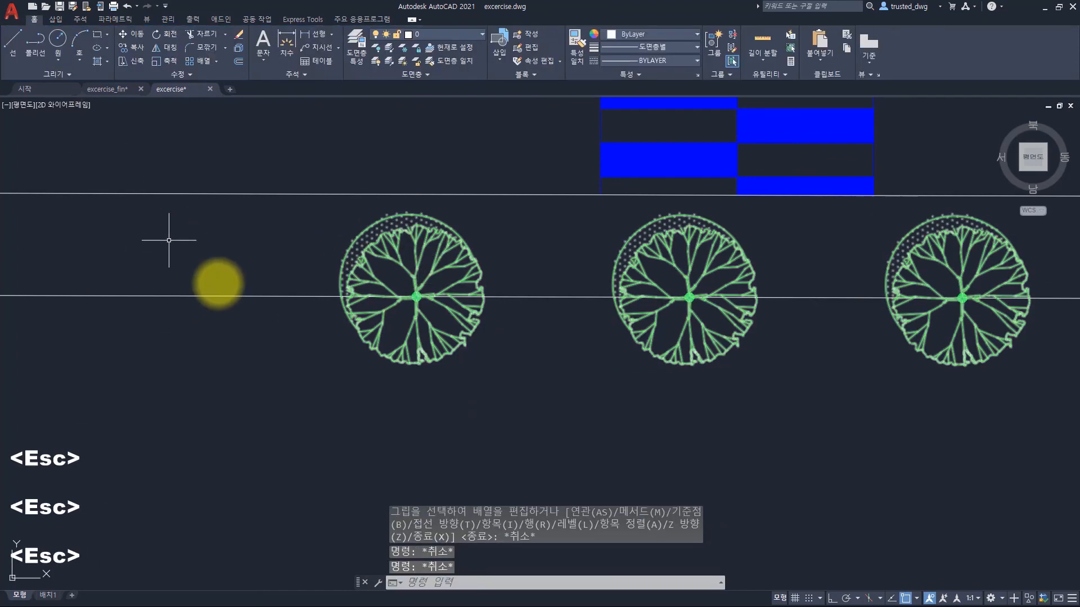
Step: Explode the tree array east of the break point into individual trees
scroll(386, 285, down, 4)
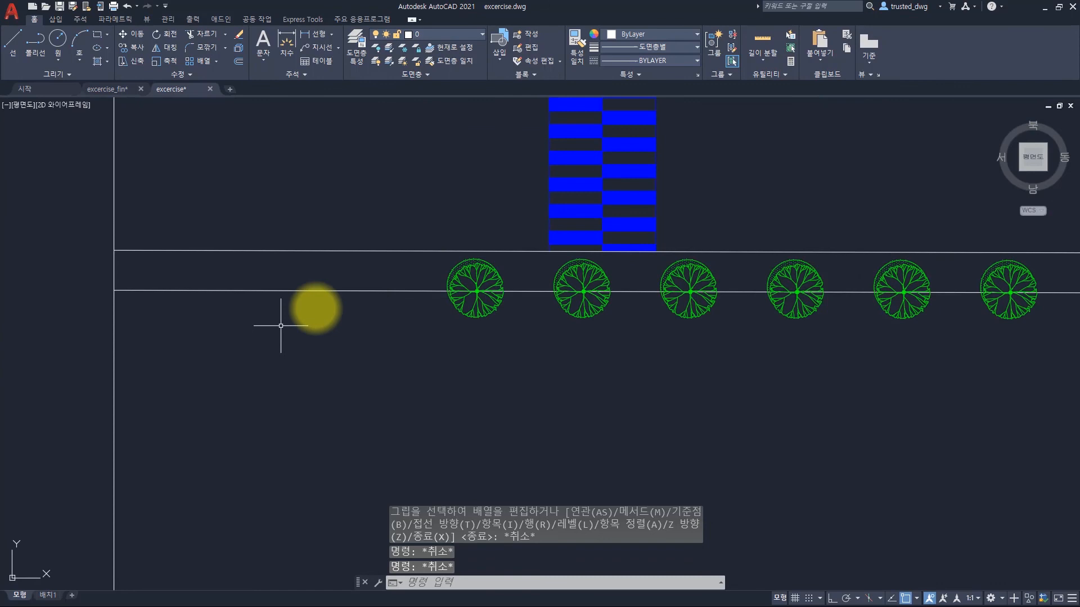
click(507, 330)
click(471, 309)
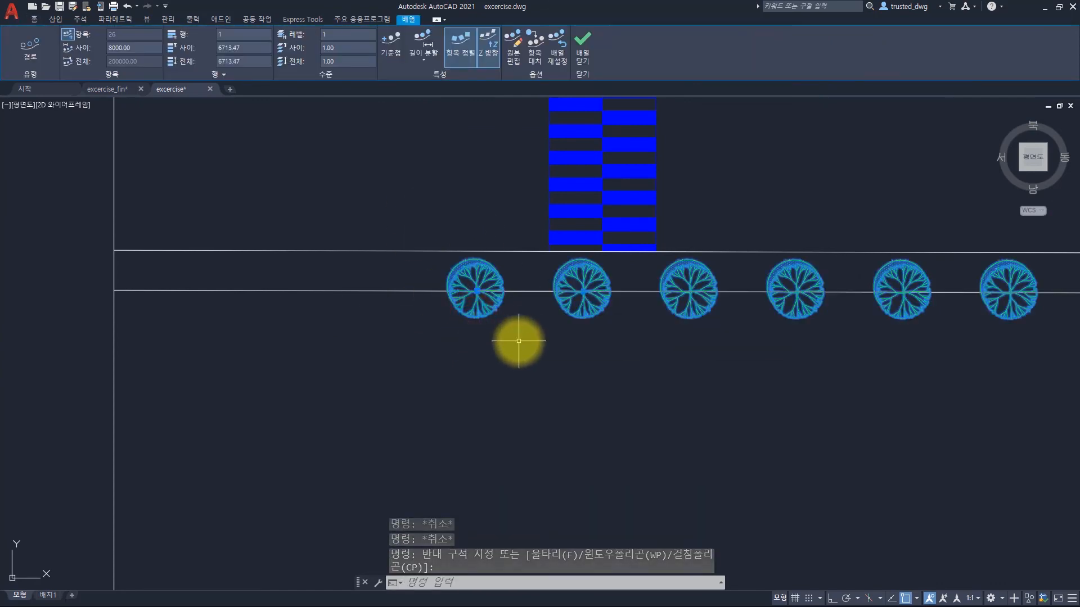
text(x)
key(space)
click(369, 272)
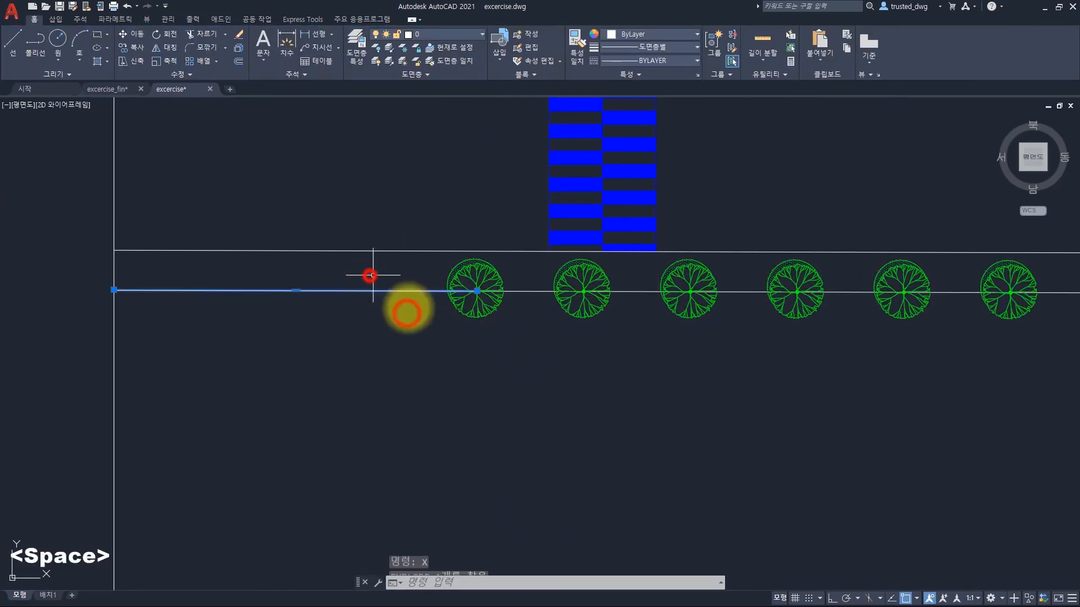
key(Escape)
Step: Create a path array of the tree at the break point along the western piece of the offset line, spaced 8000 apart
text(ar)
key(space)
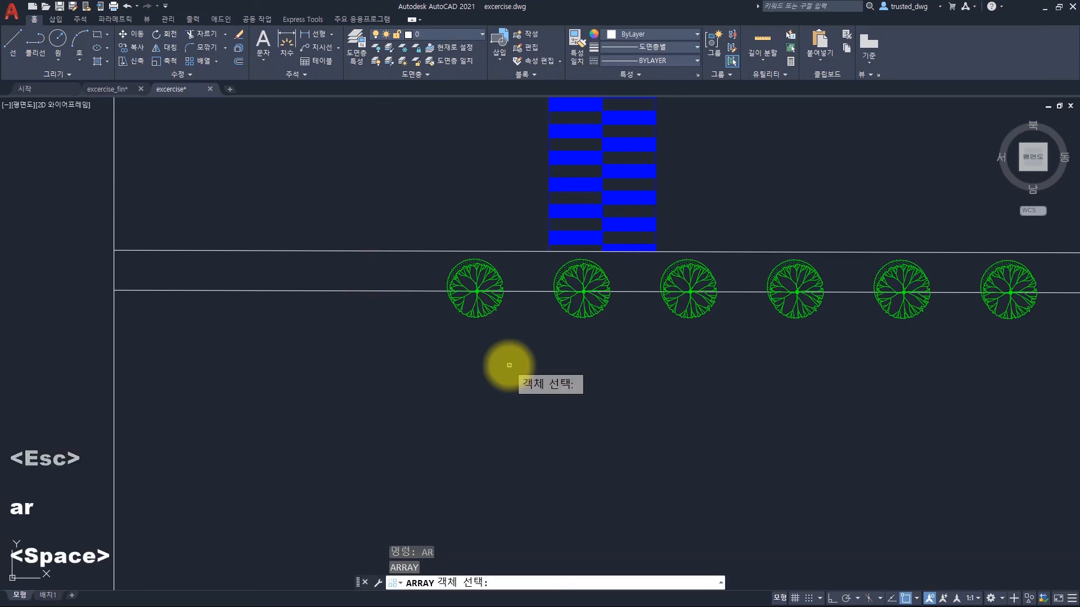
click(472, 307)
key(space)
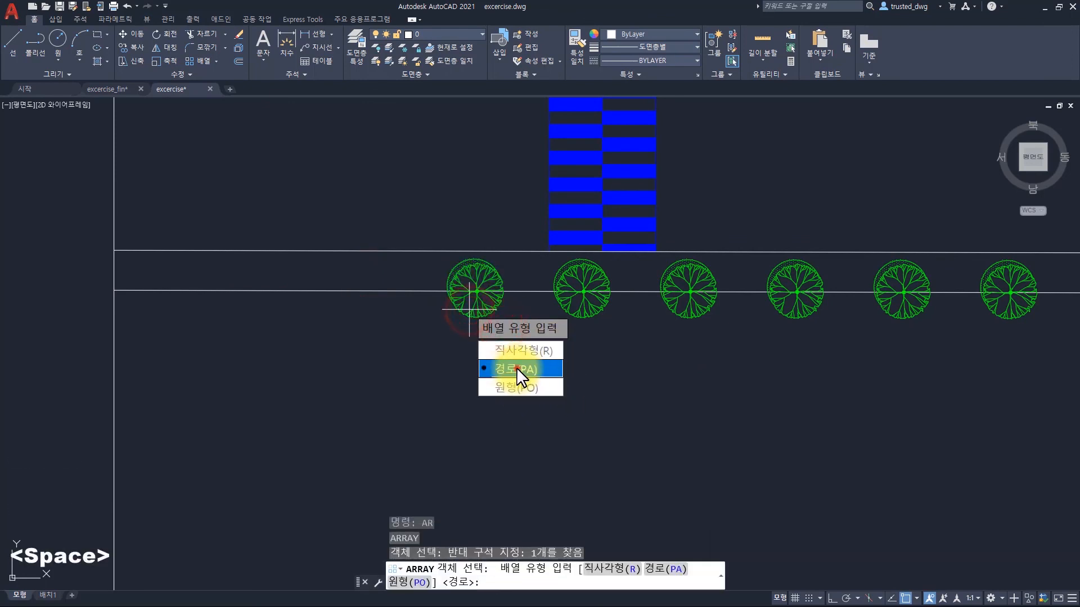
click(516, 367)
click(341, 292)
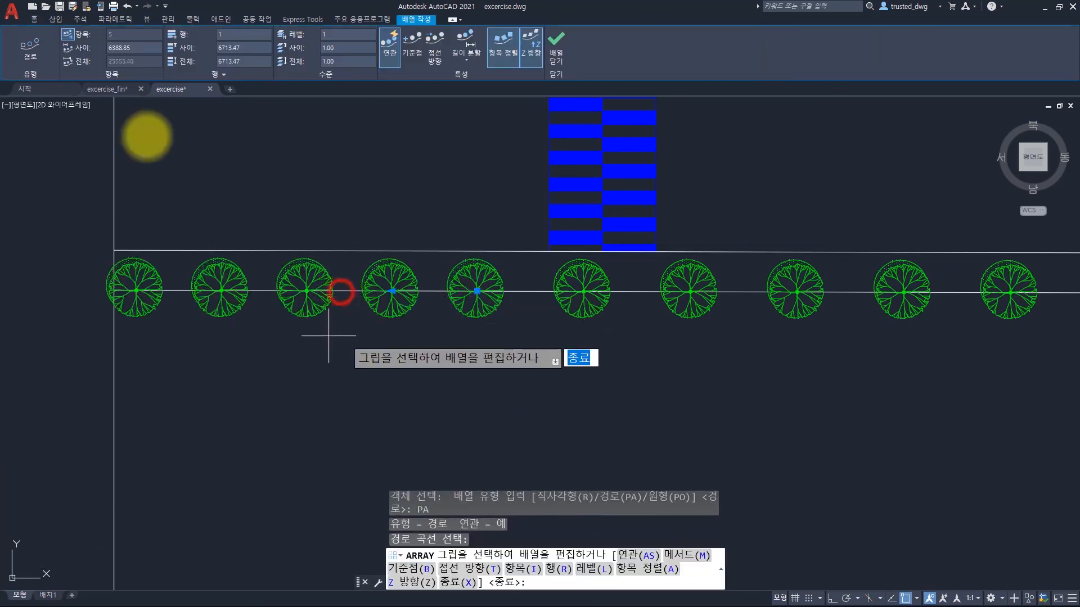
click(143, 48)
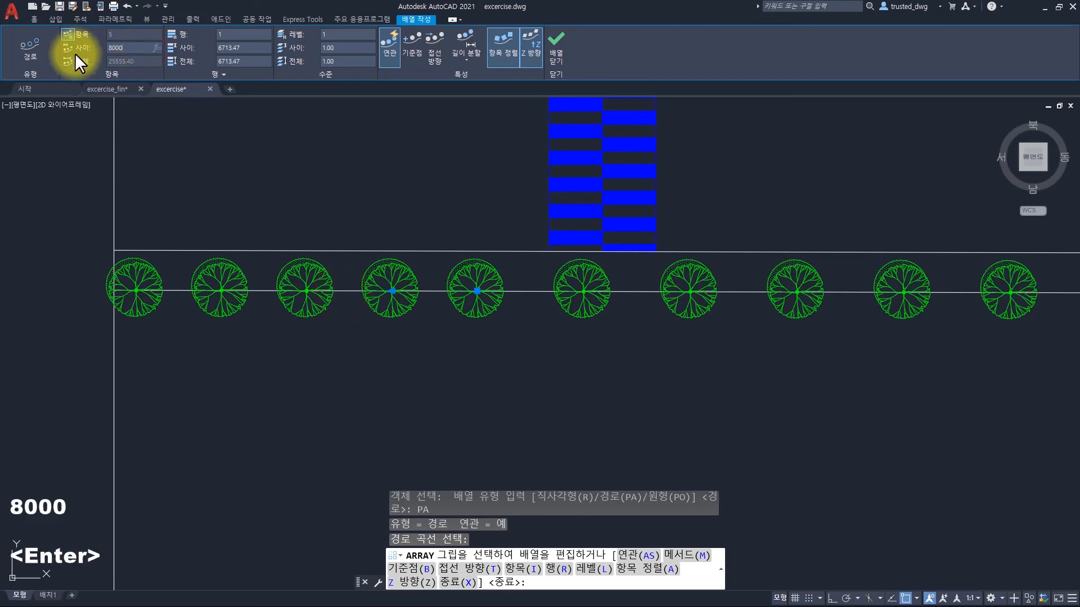
key(Return)
key(Escape)
key(Escape)
key(Escape)
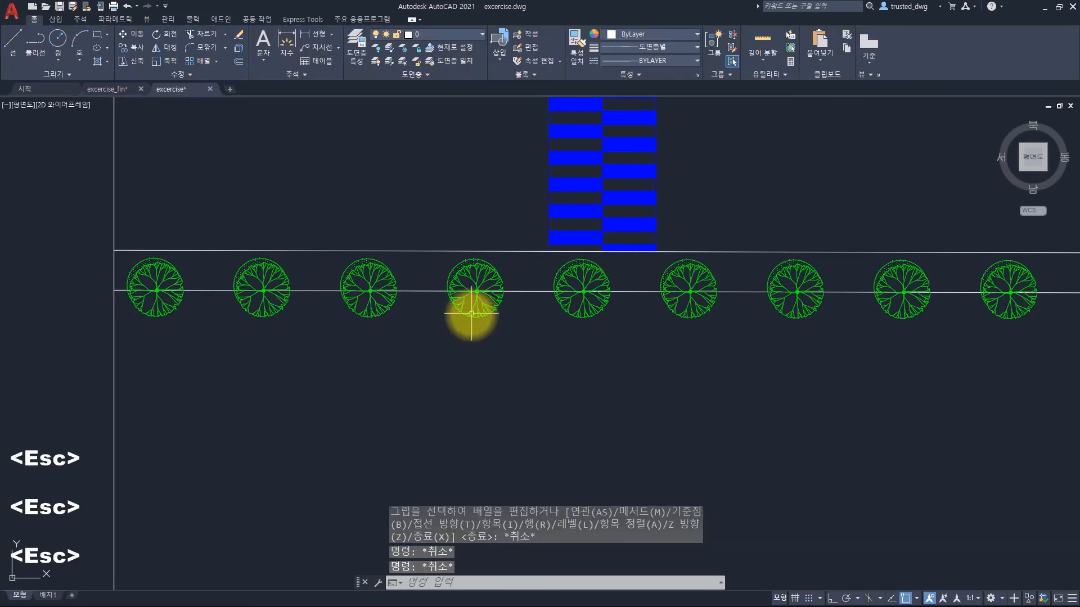
Step: Explode the tree array on the western piece of the offset line into individual trees
click(428, 281)
key(Escape)
click(498, 326)
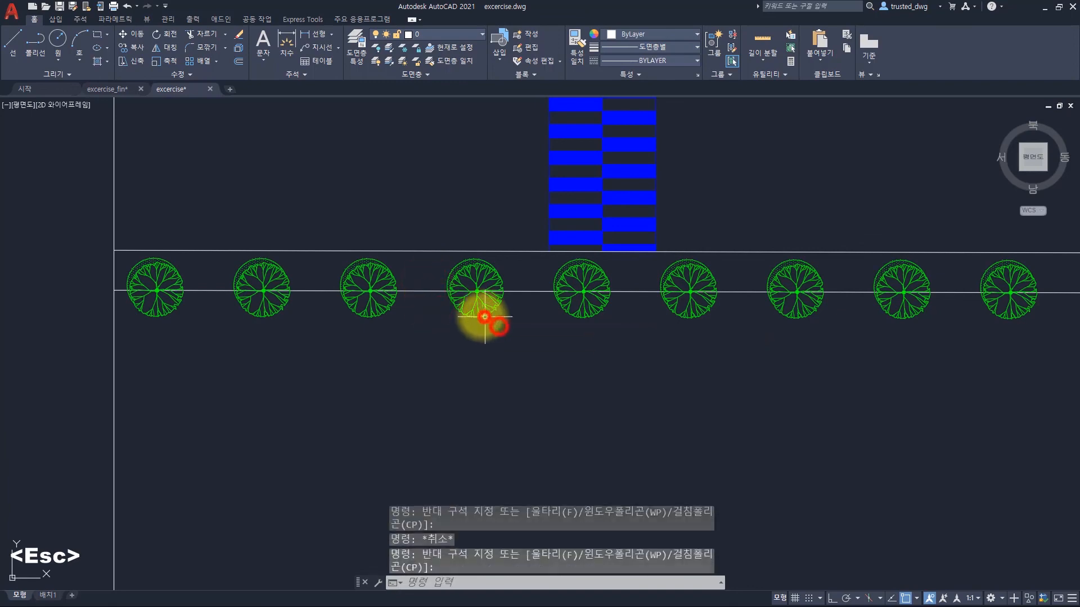
click(478, 311)
text(x)
key(space)
Step: Erase both pieces of the offset guide line running through the trees below the road
click(419, 293)
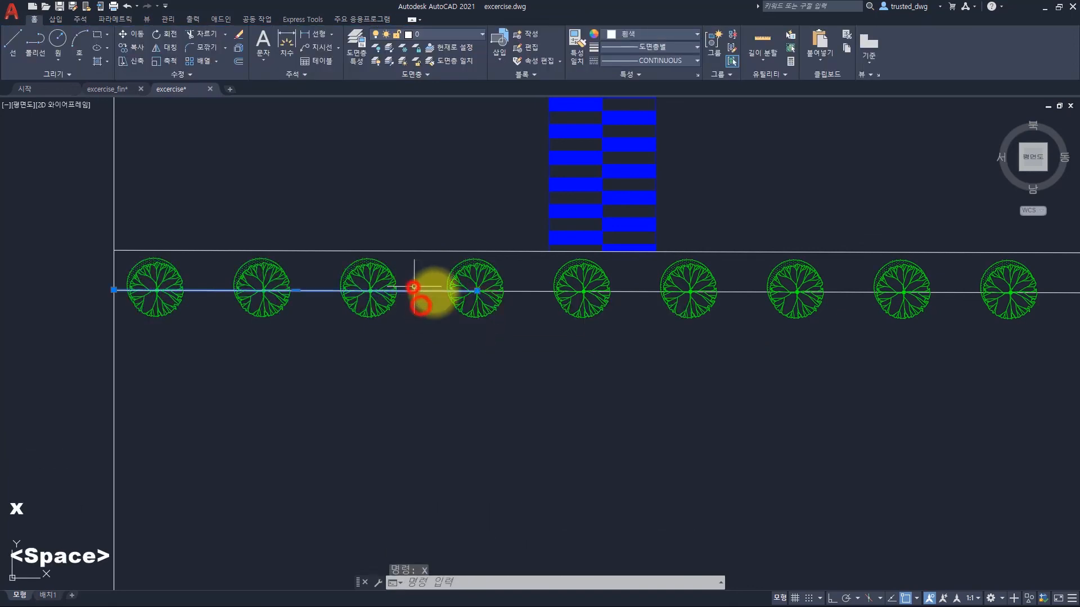
click(635, 289)
text(e)
key(space)
scroll(636, 286, down, 10)
middle_drag(699, 250, 530, 323)
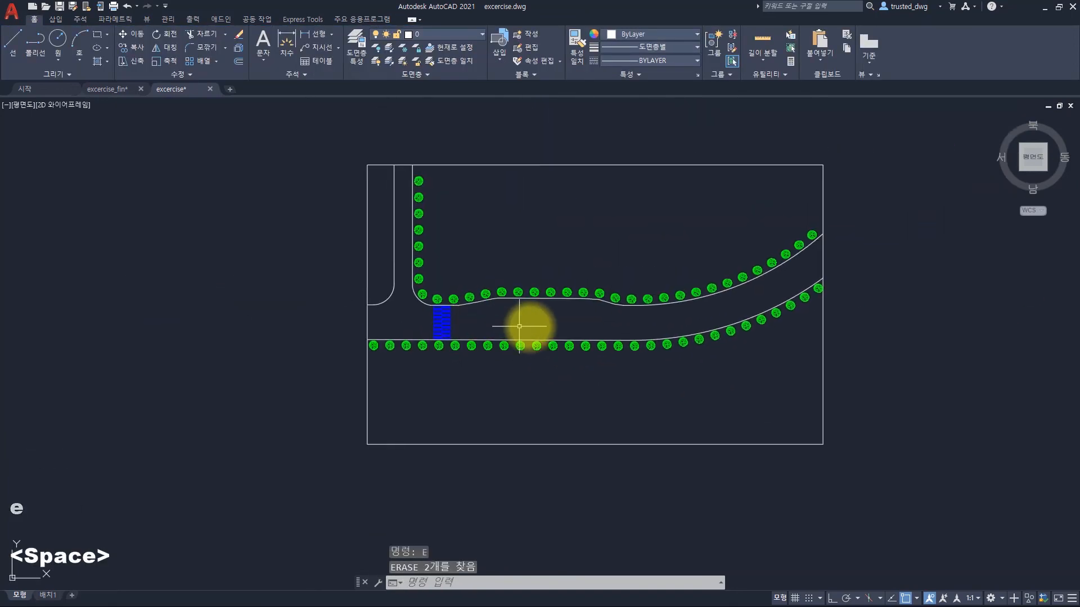
scroll(530, 323, up, 3)
middle_drag(615, 299, 548, 346)
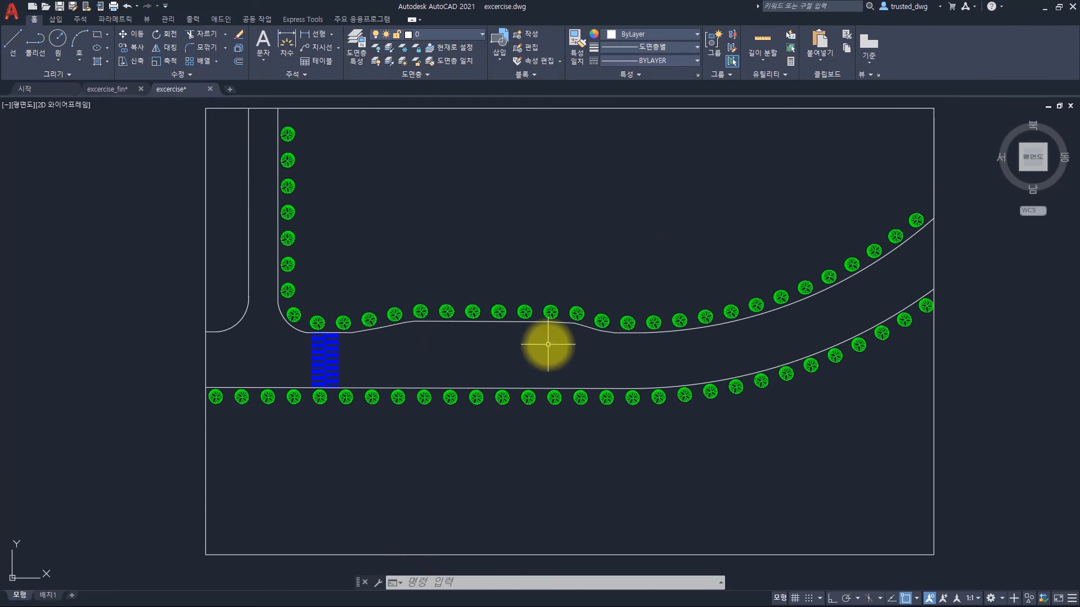